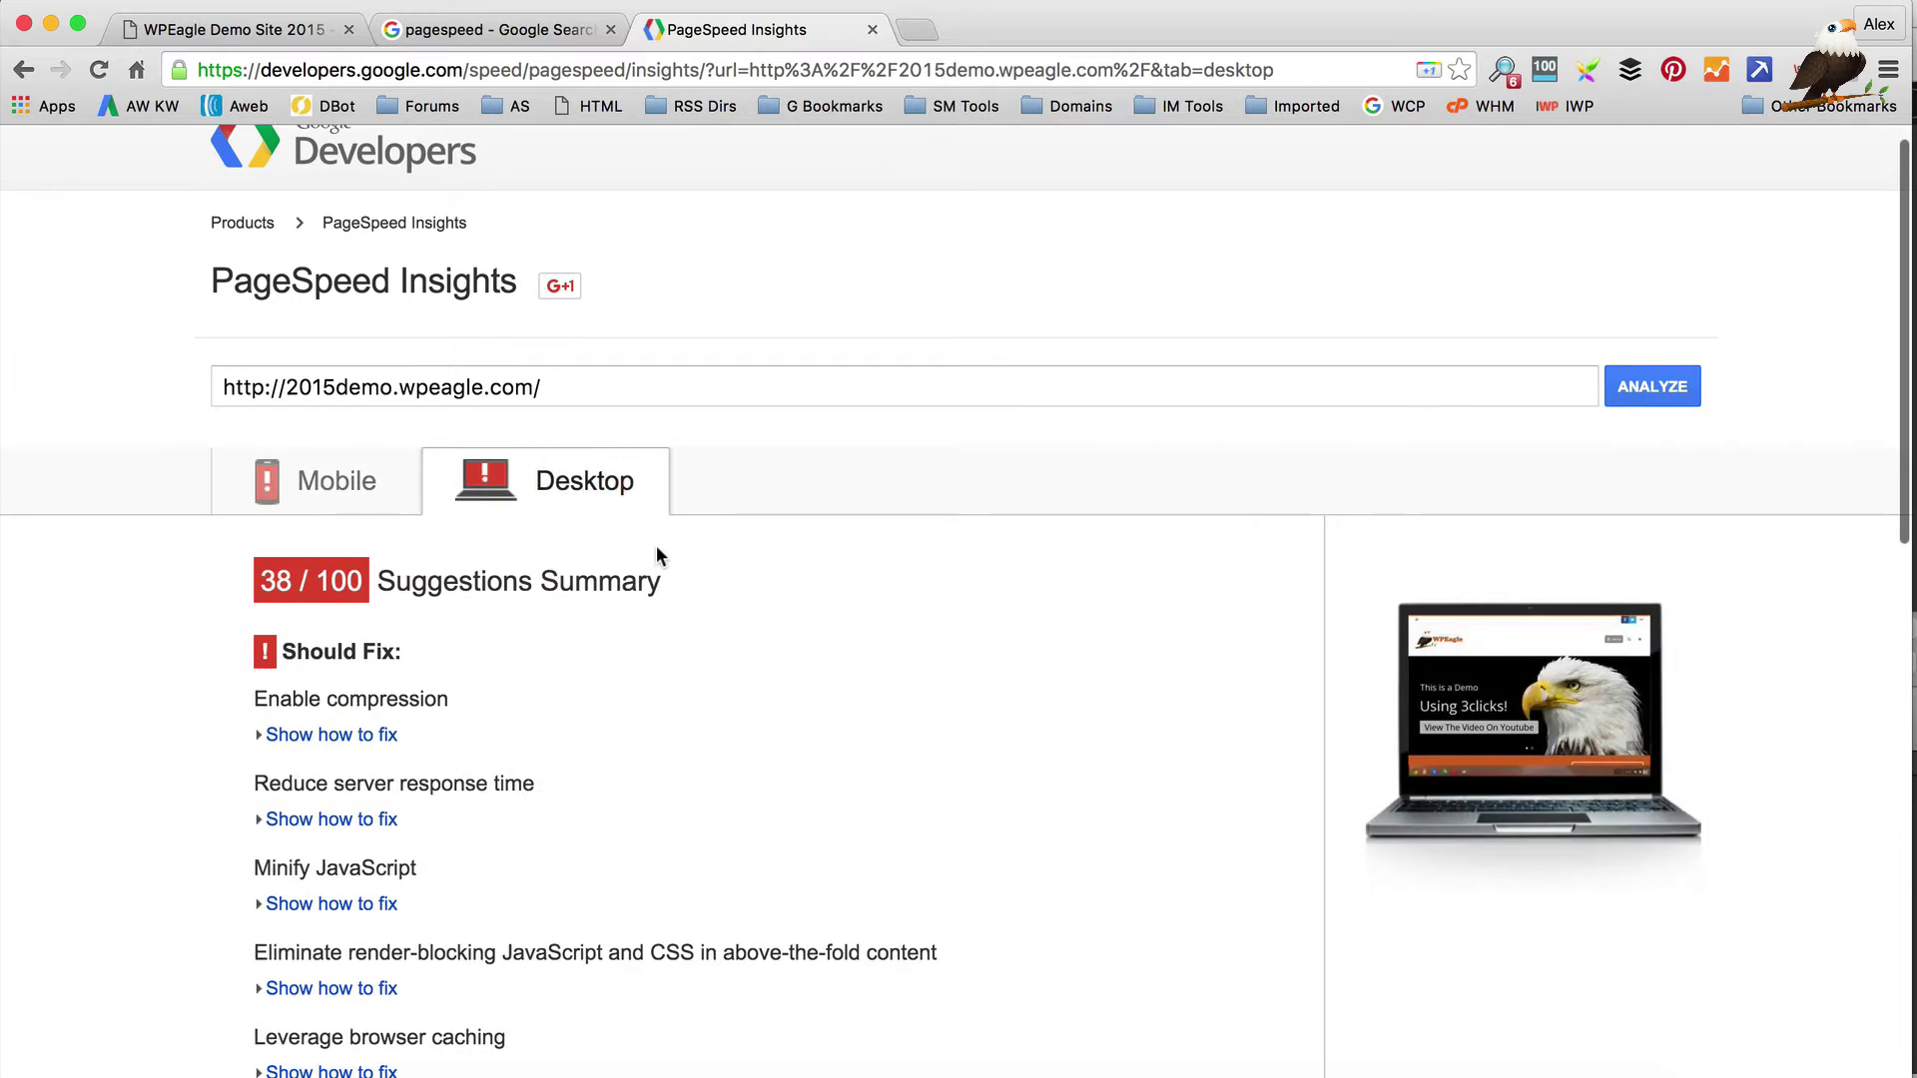
Review the desktop suggestions in the PageSpeed Insights report for 2015demo.wpeagle.com
scroll(837, 554, "down", 4)
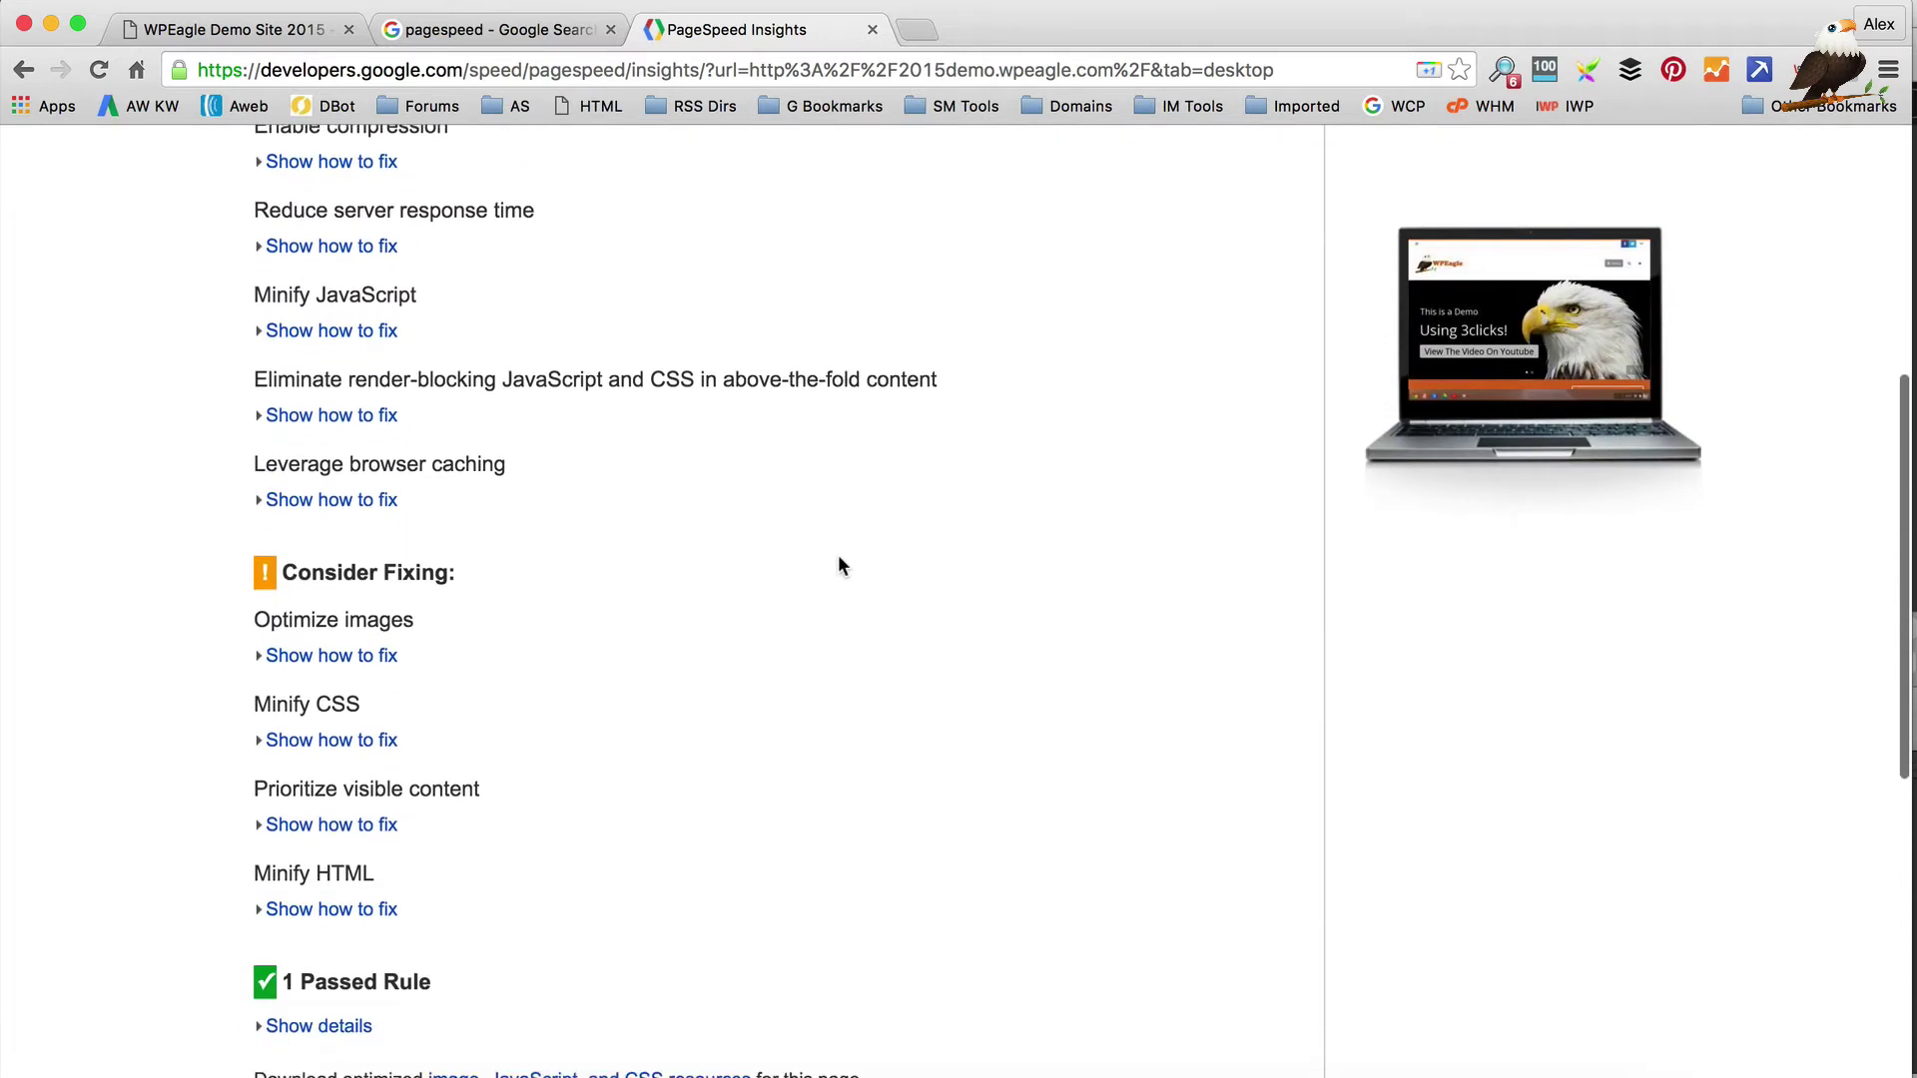
scroll(811, 554, "up", 5)
scroll(798, 551, "down", 1)
scroll(752, 561, "up", 2)
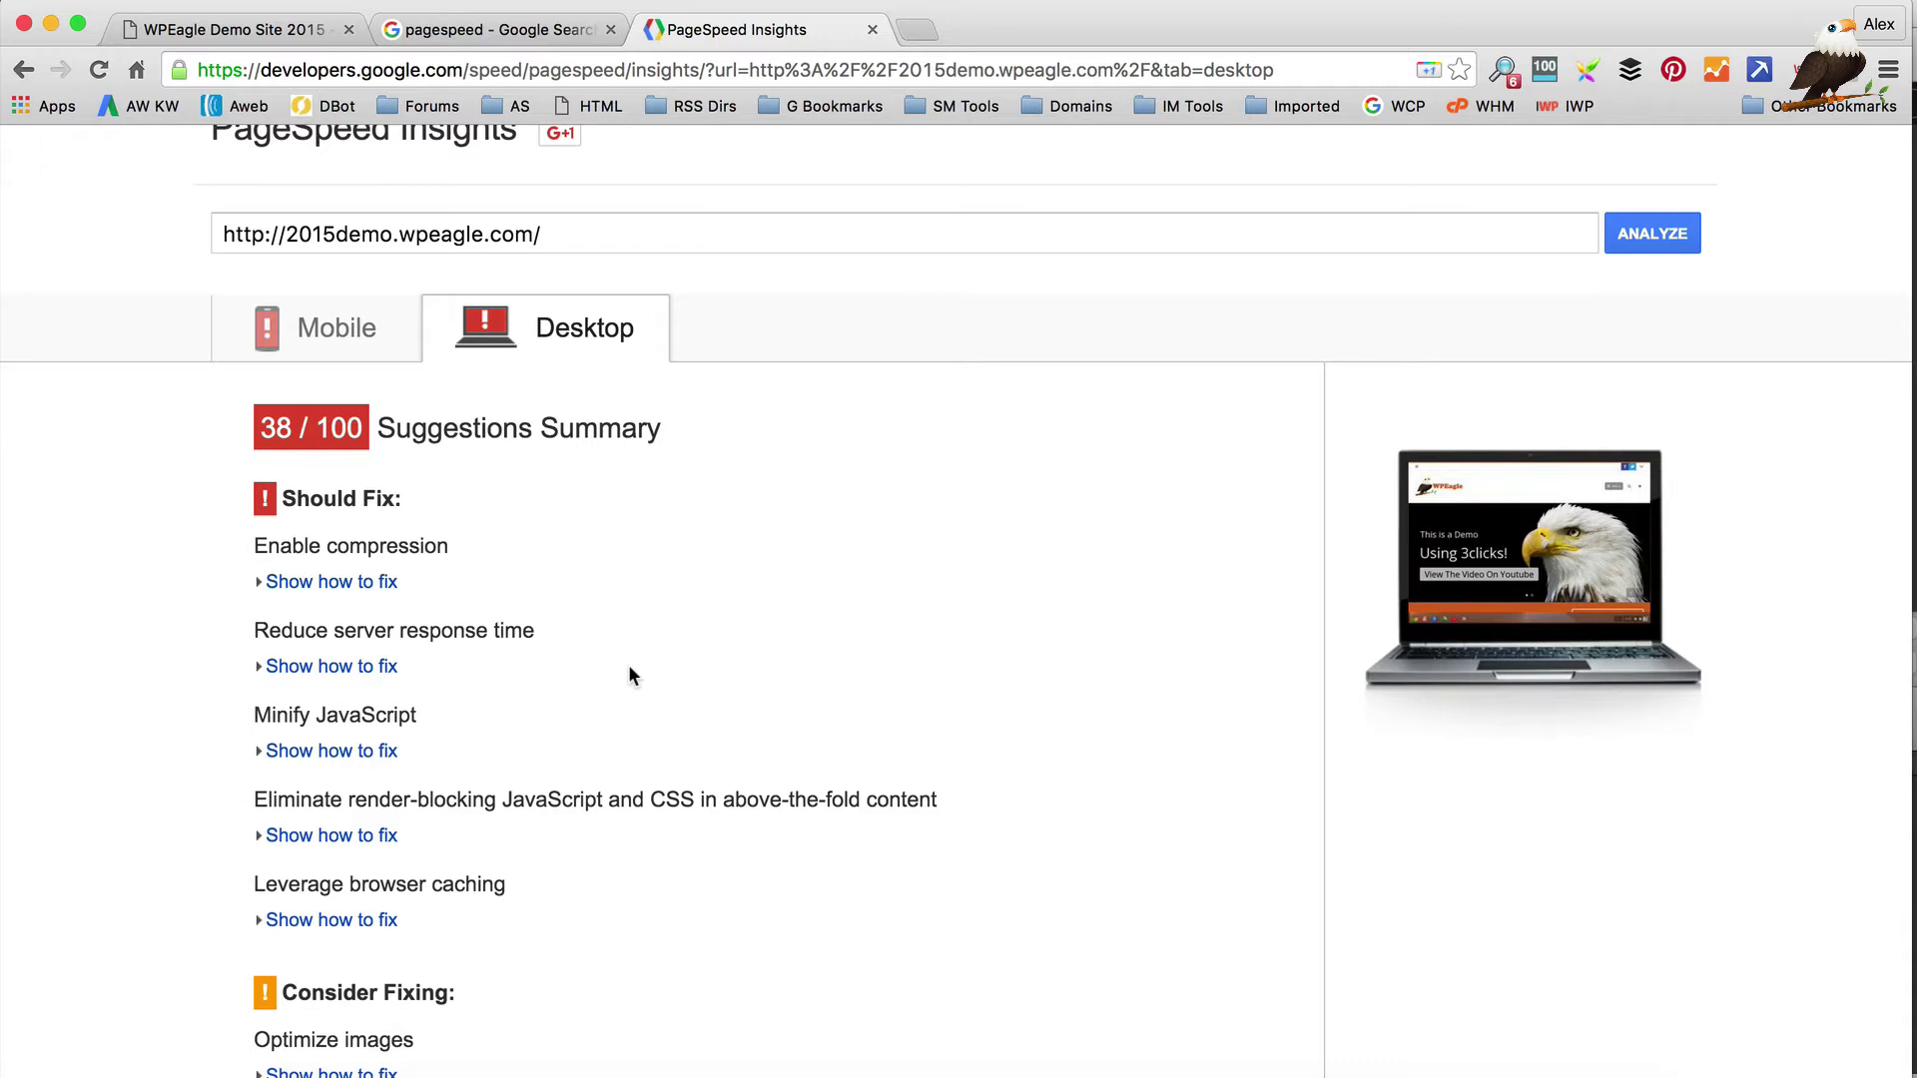
scroll(599, 688, "up", 3)
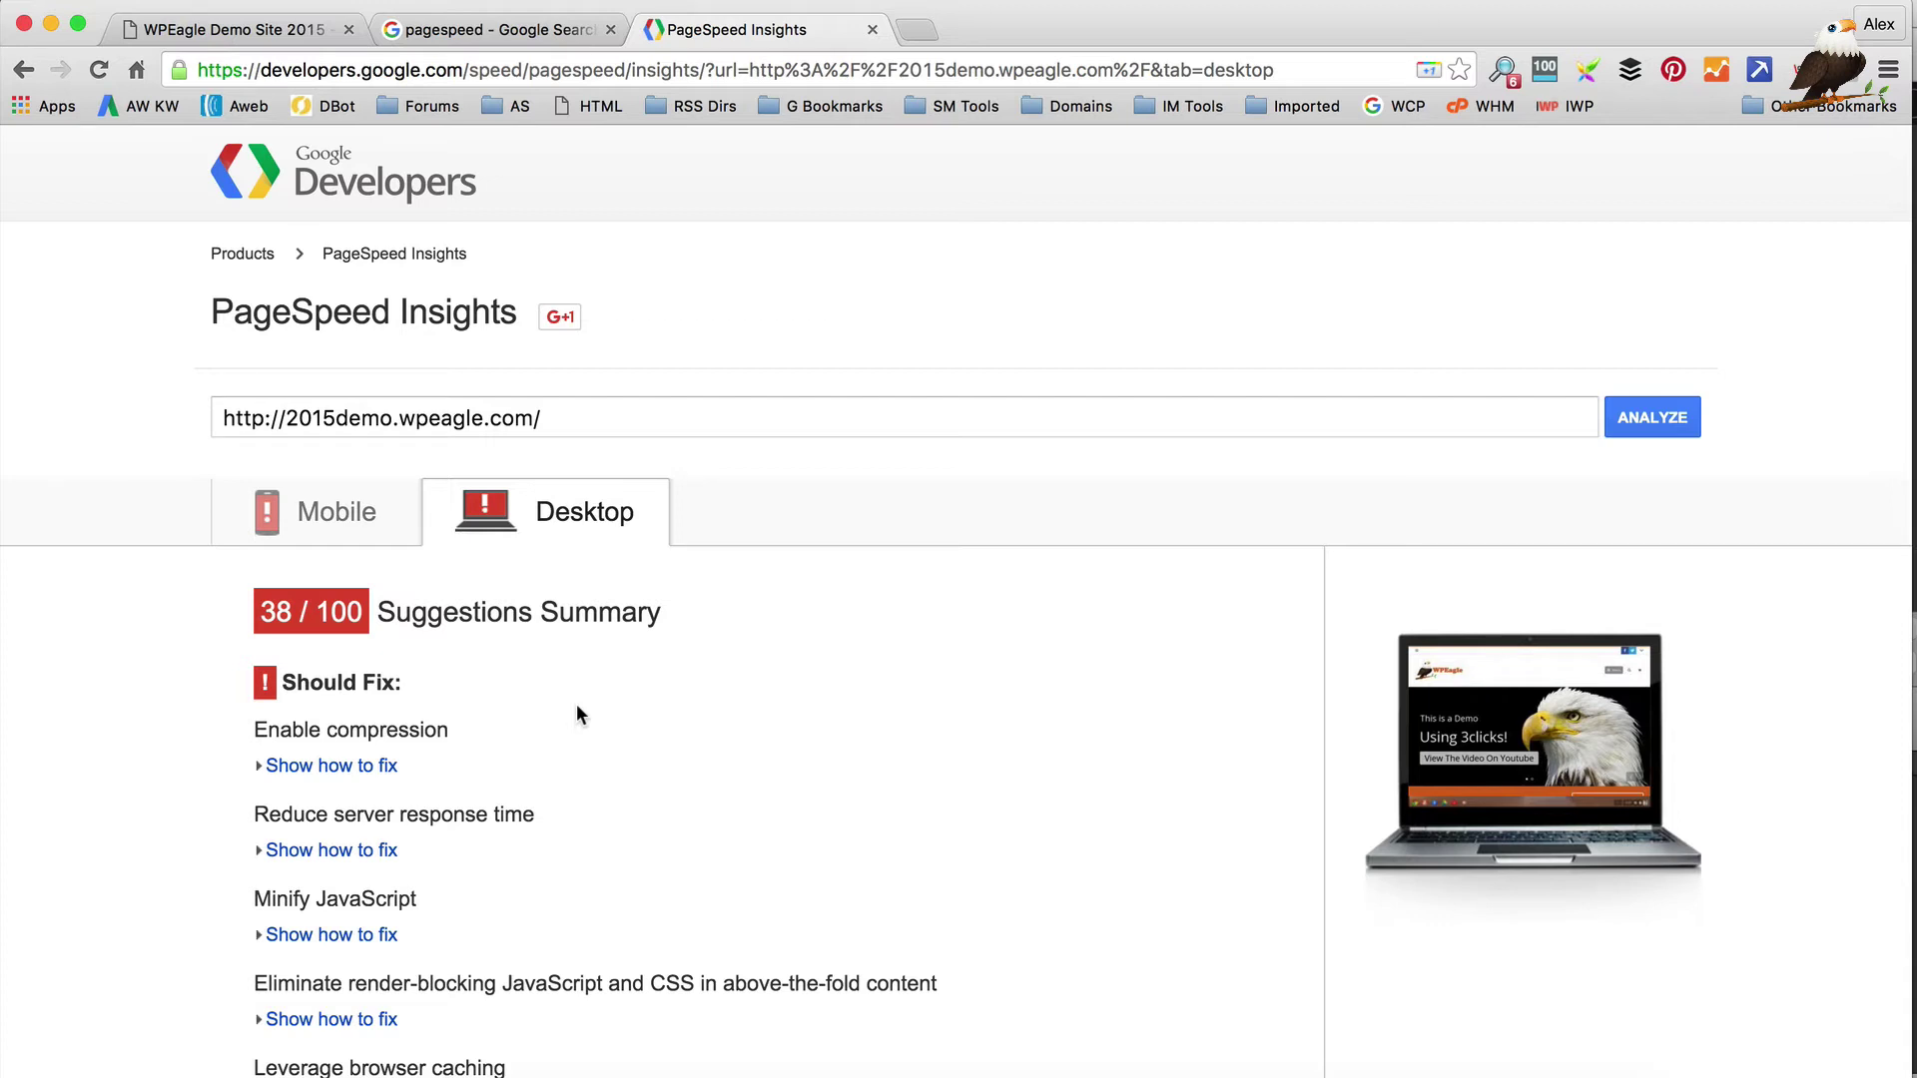
scroll(465, 852, "down", 1)
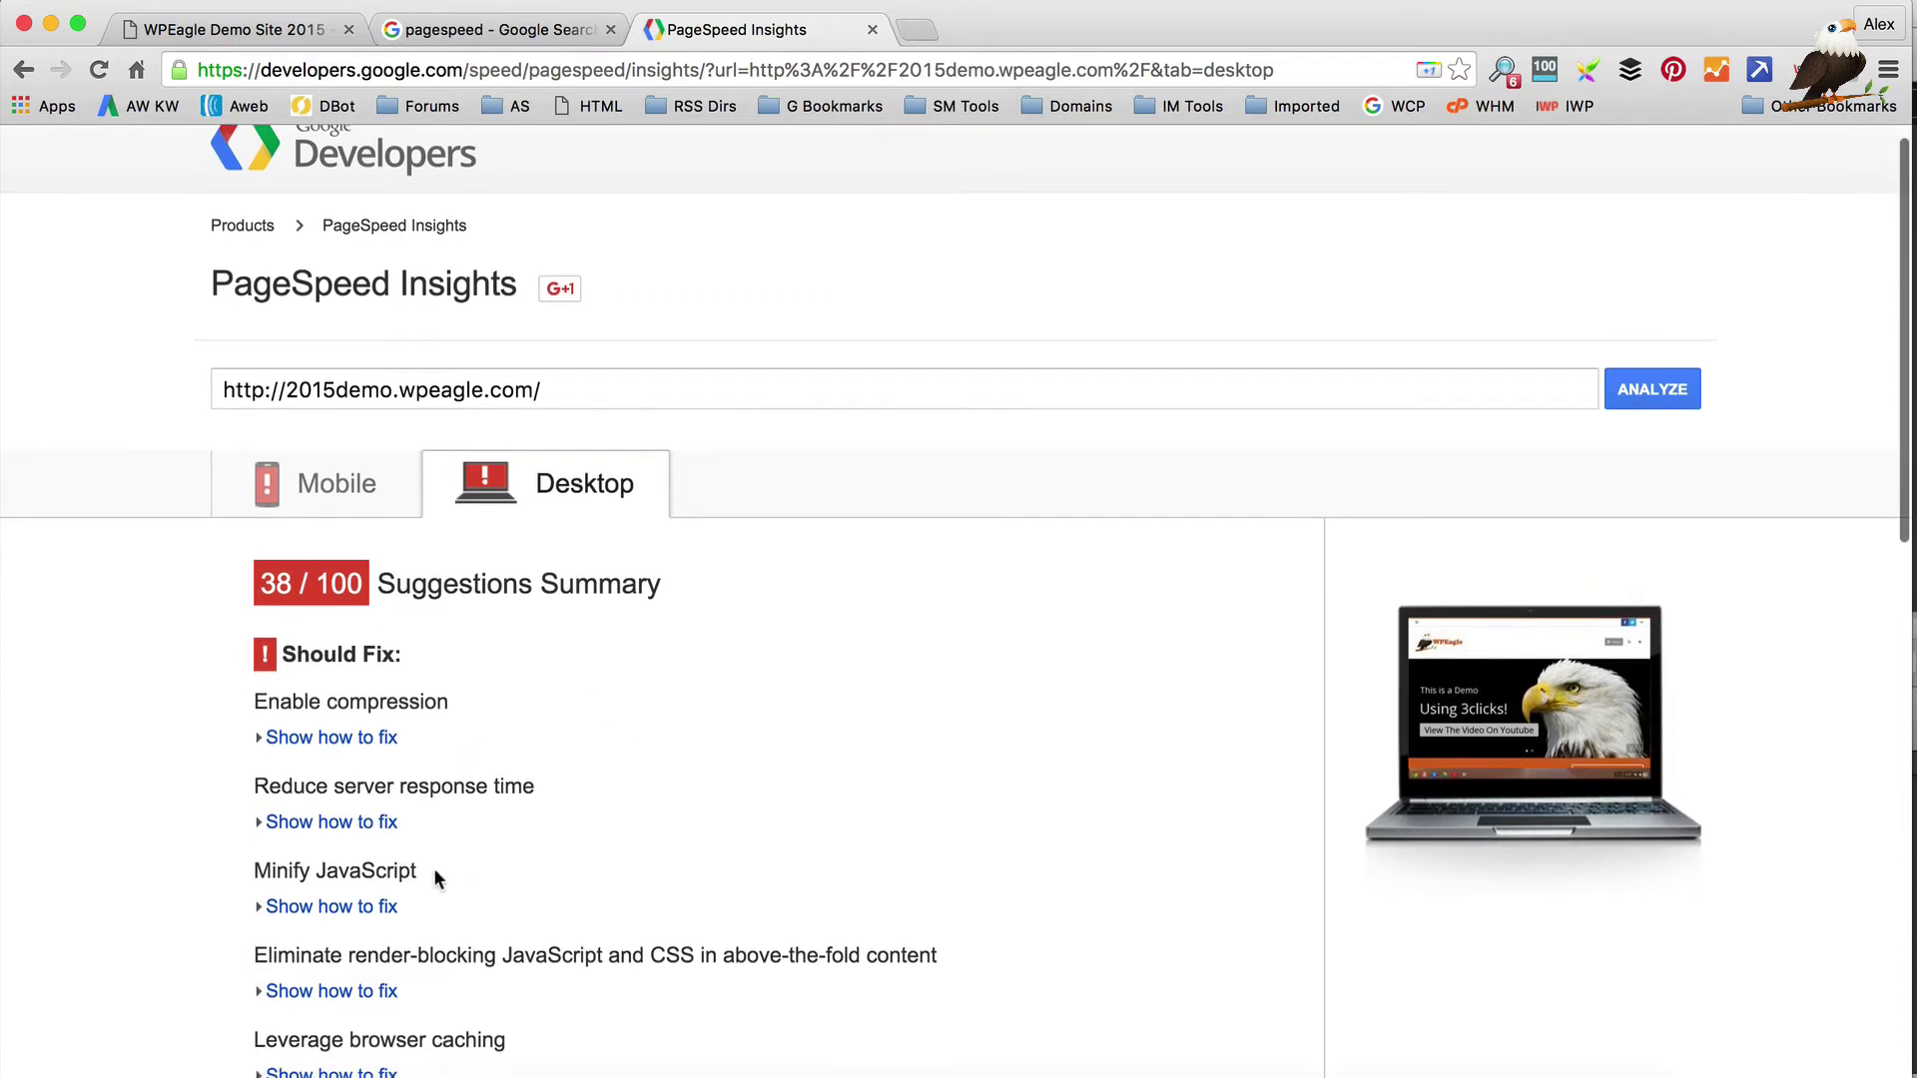
scroll(487, 861, "down", 2)
scroll(545, 772, "up", 2)
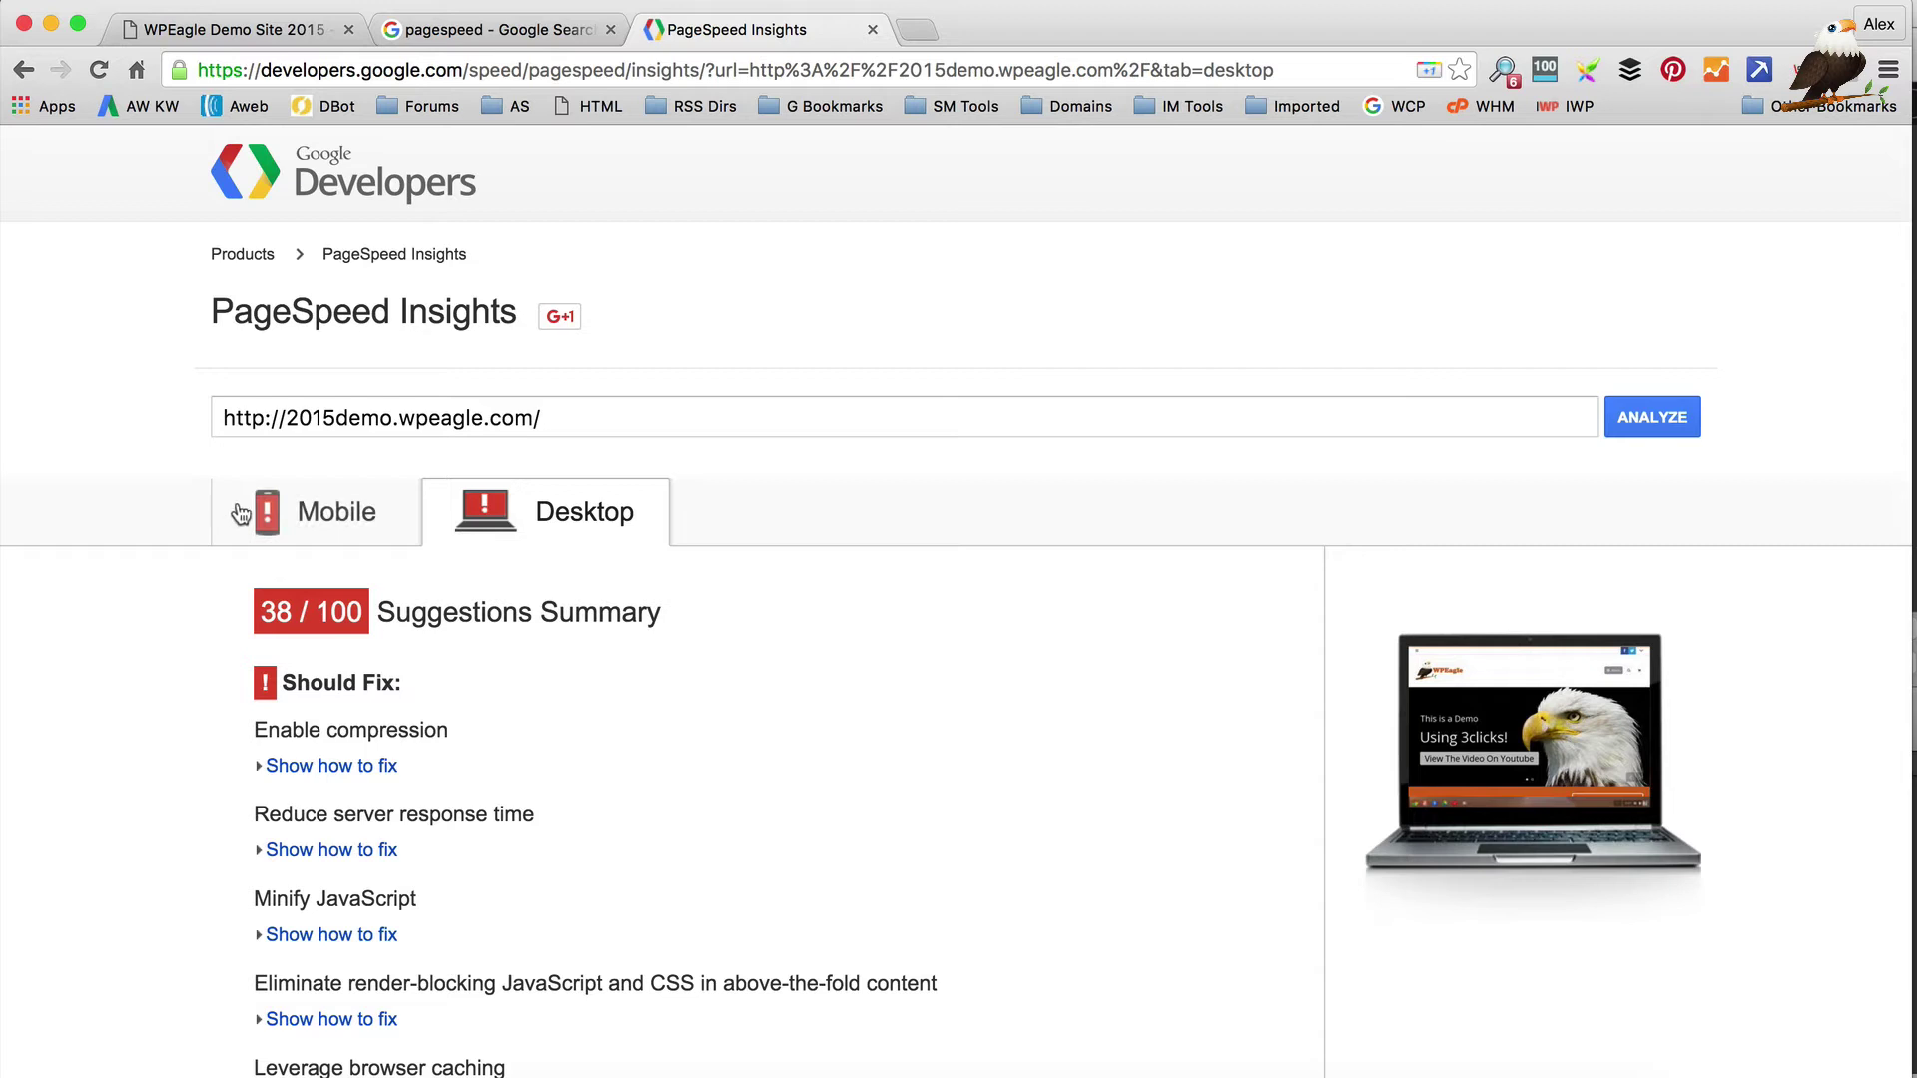
Switch to the WPEagle demo site and open its WordPress page for adding new plugins
left_click(235, 29)
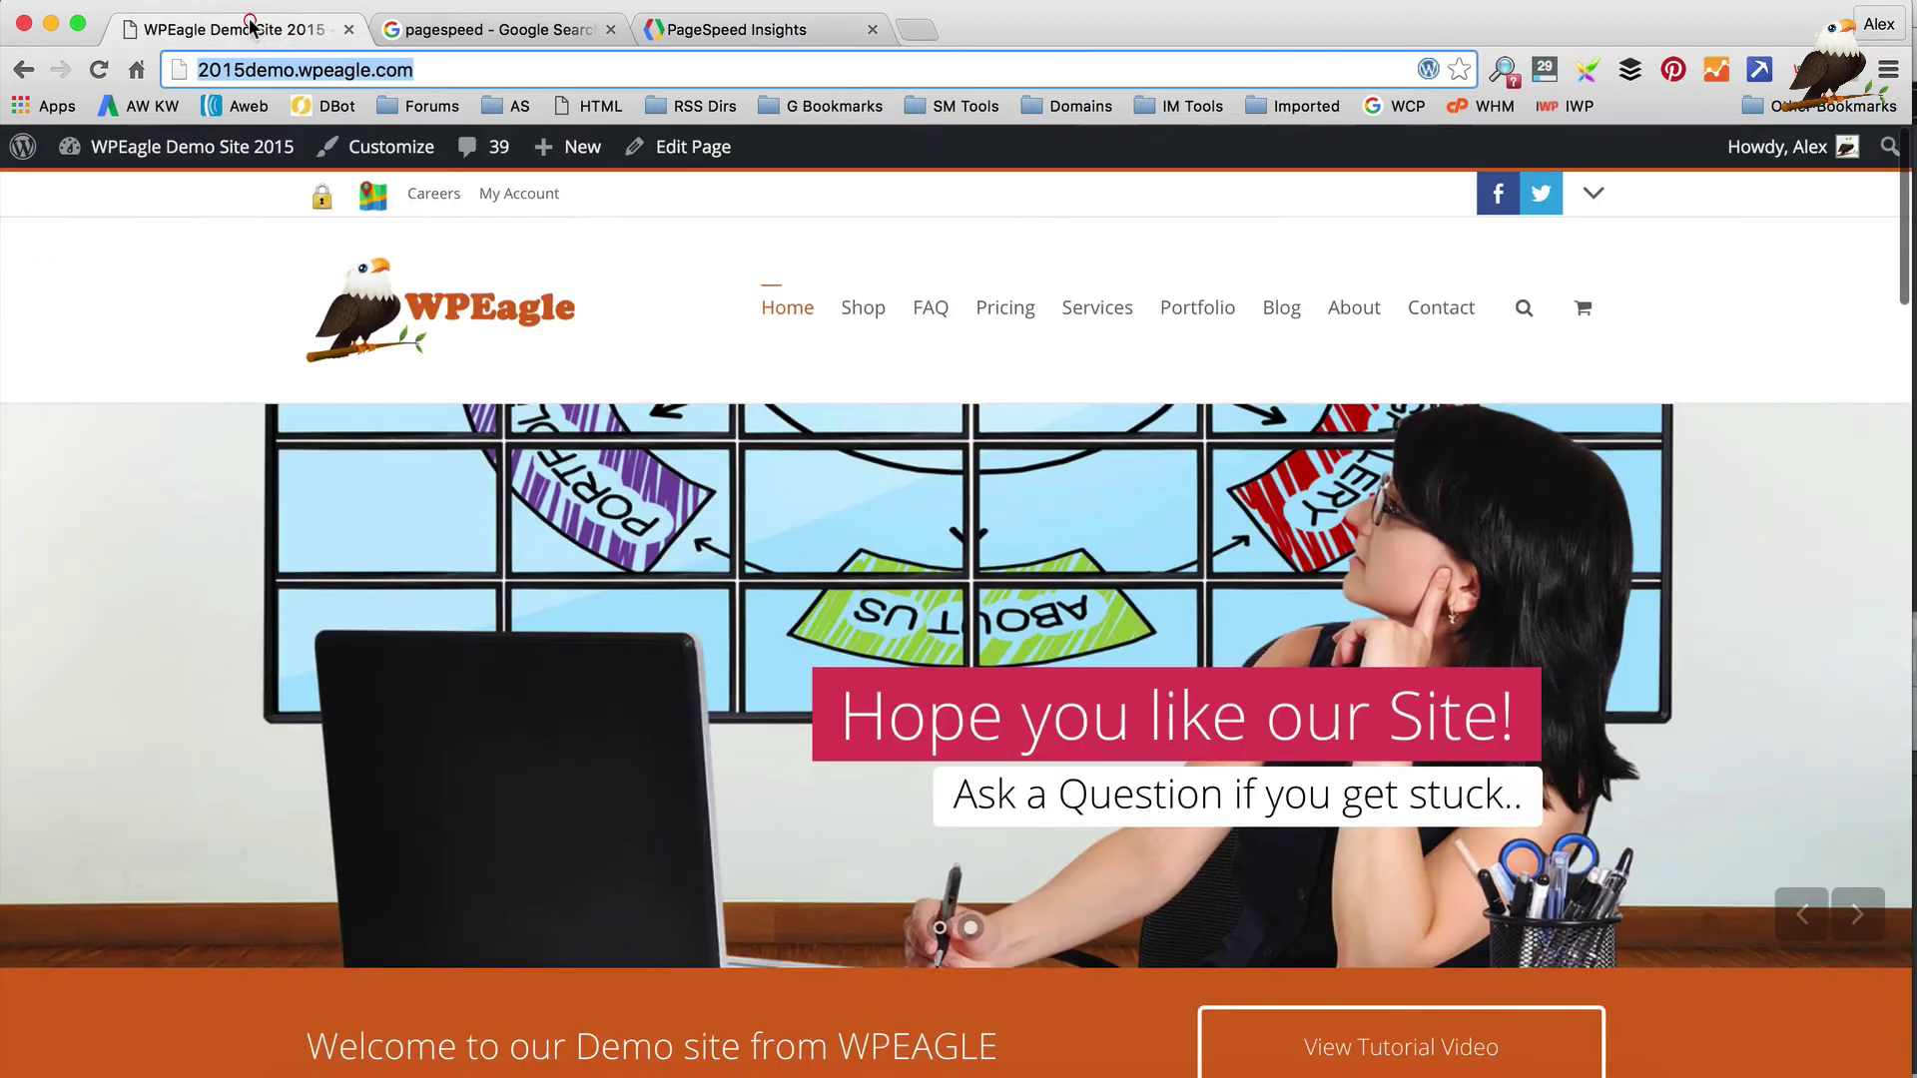
mouse_move(148, 145)
left_click(129, 197)
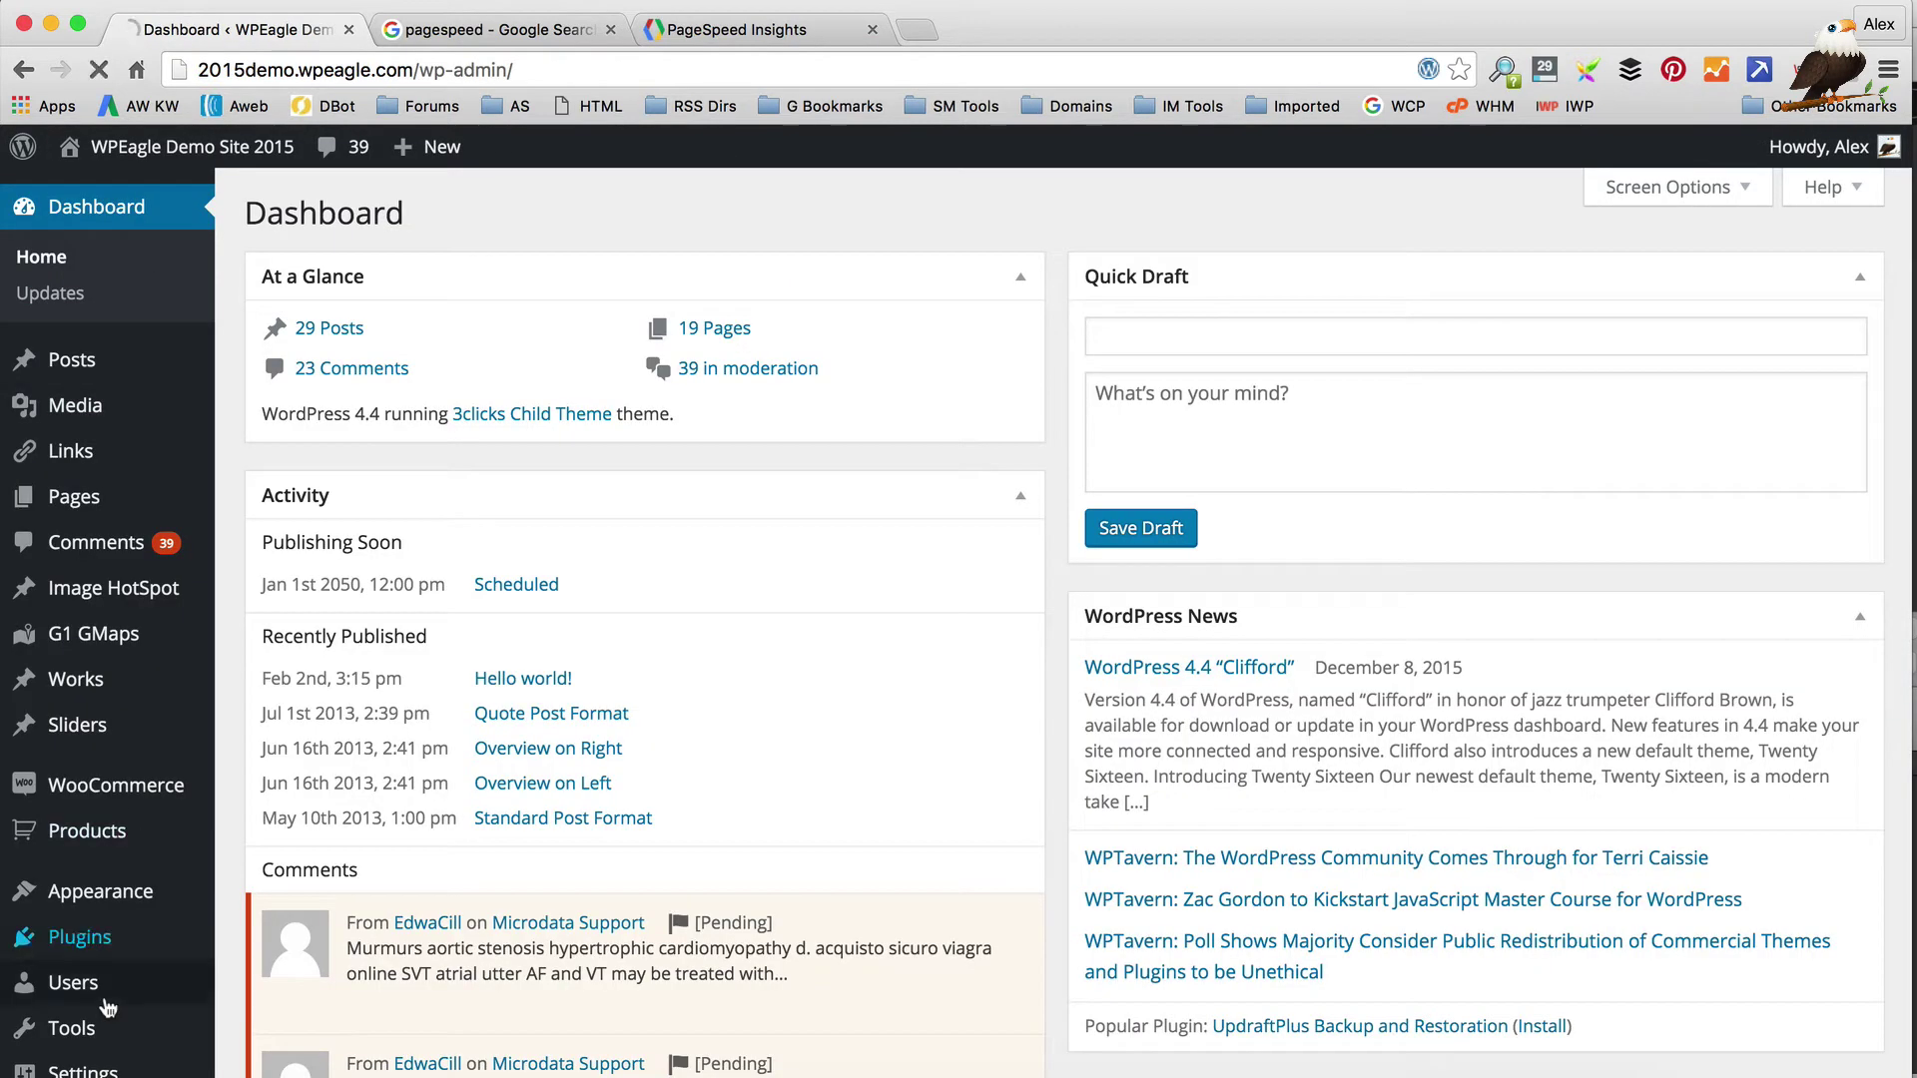
mouse_move(109, 939)
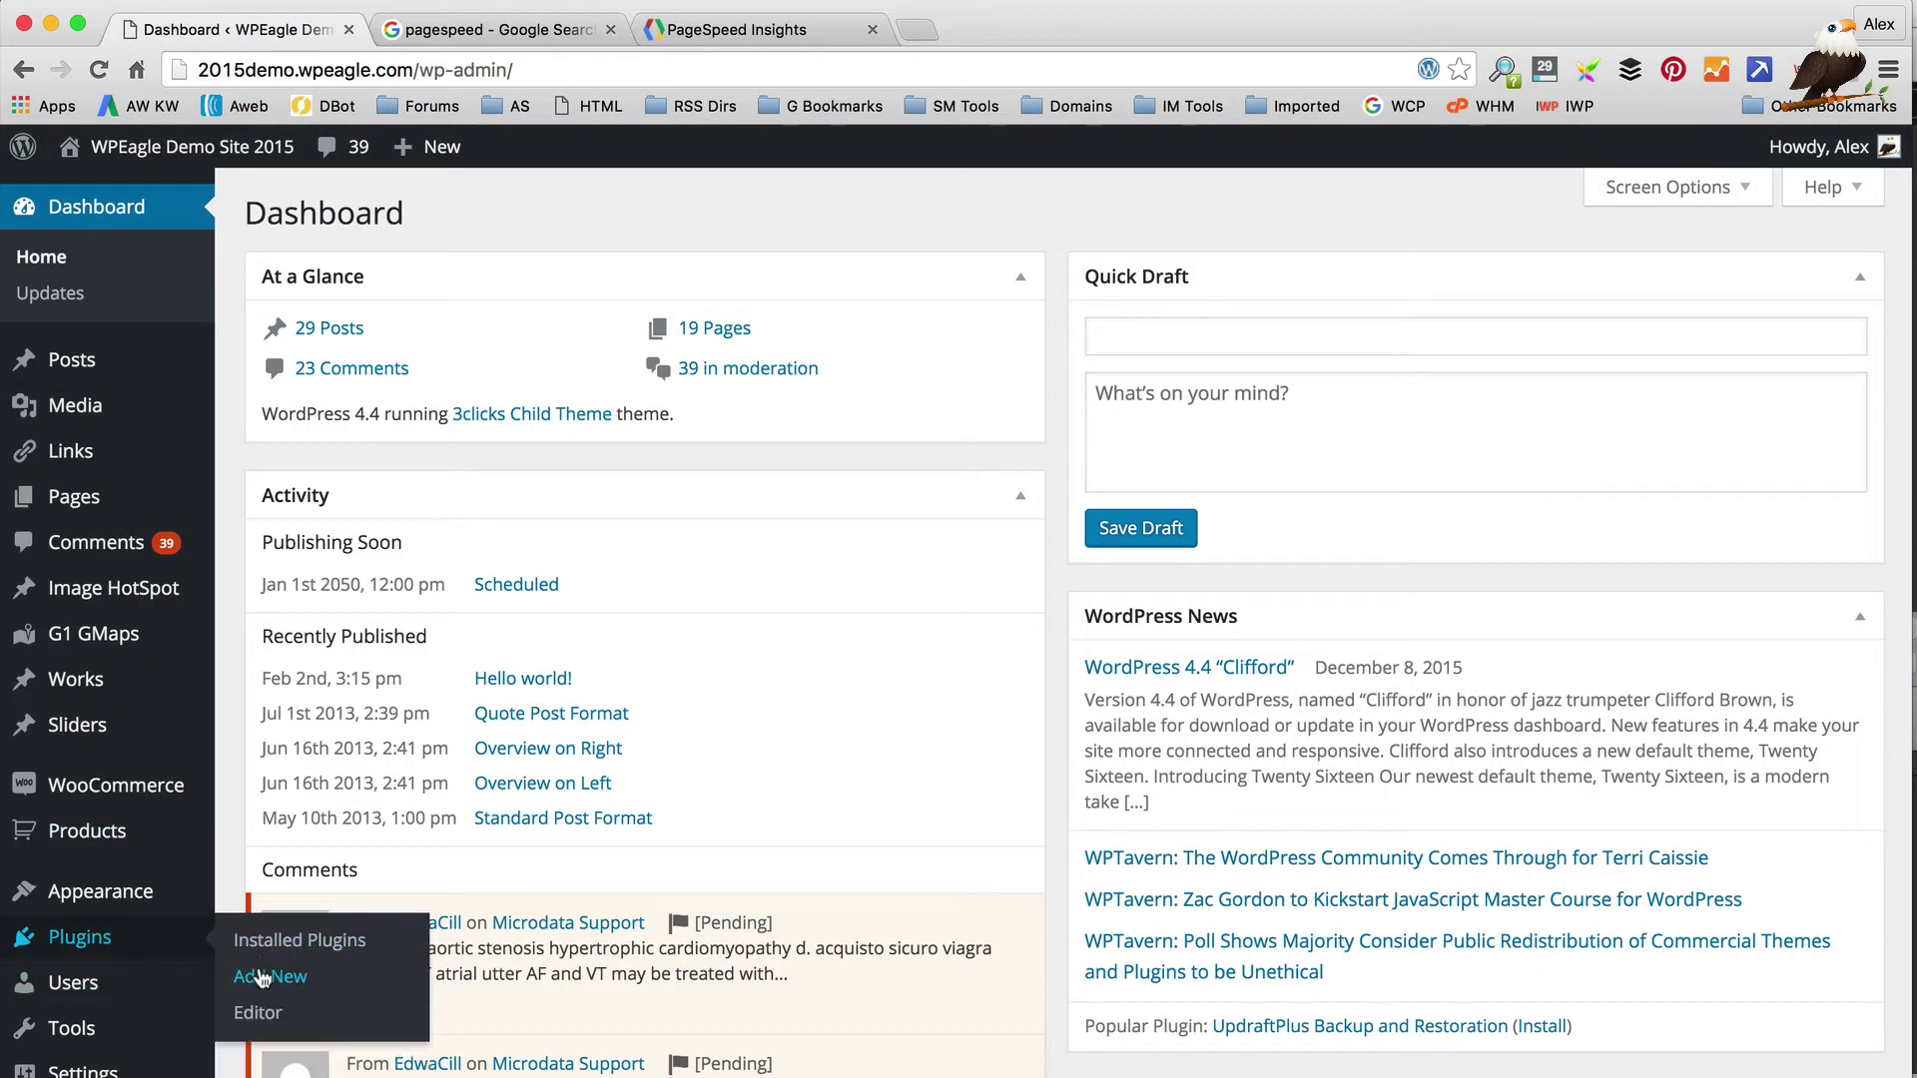
left_click(337, 990)
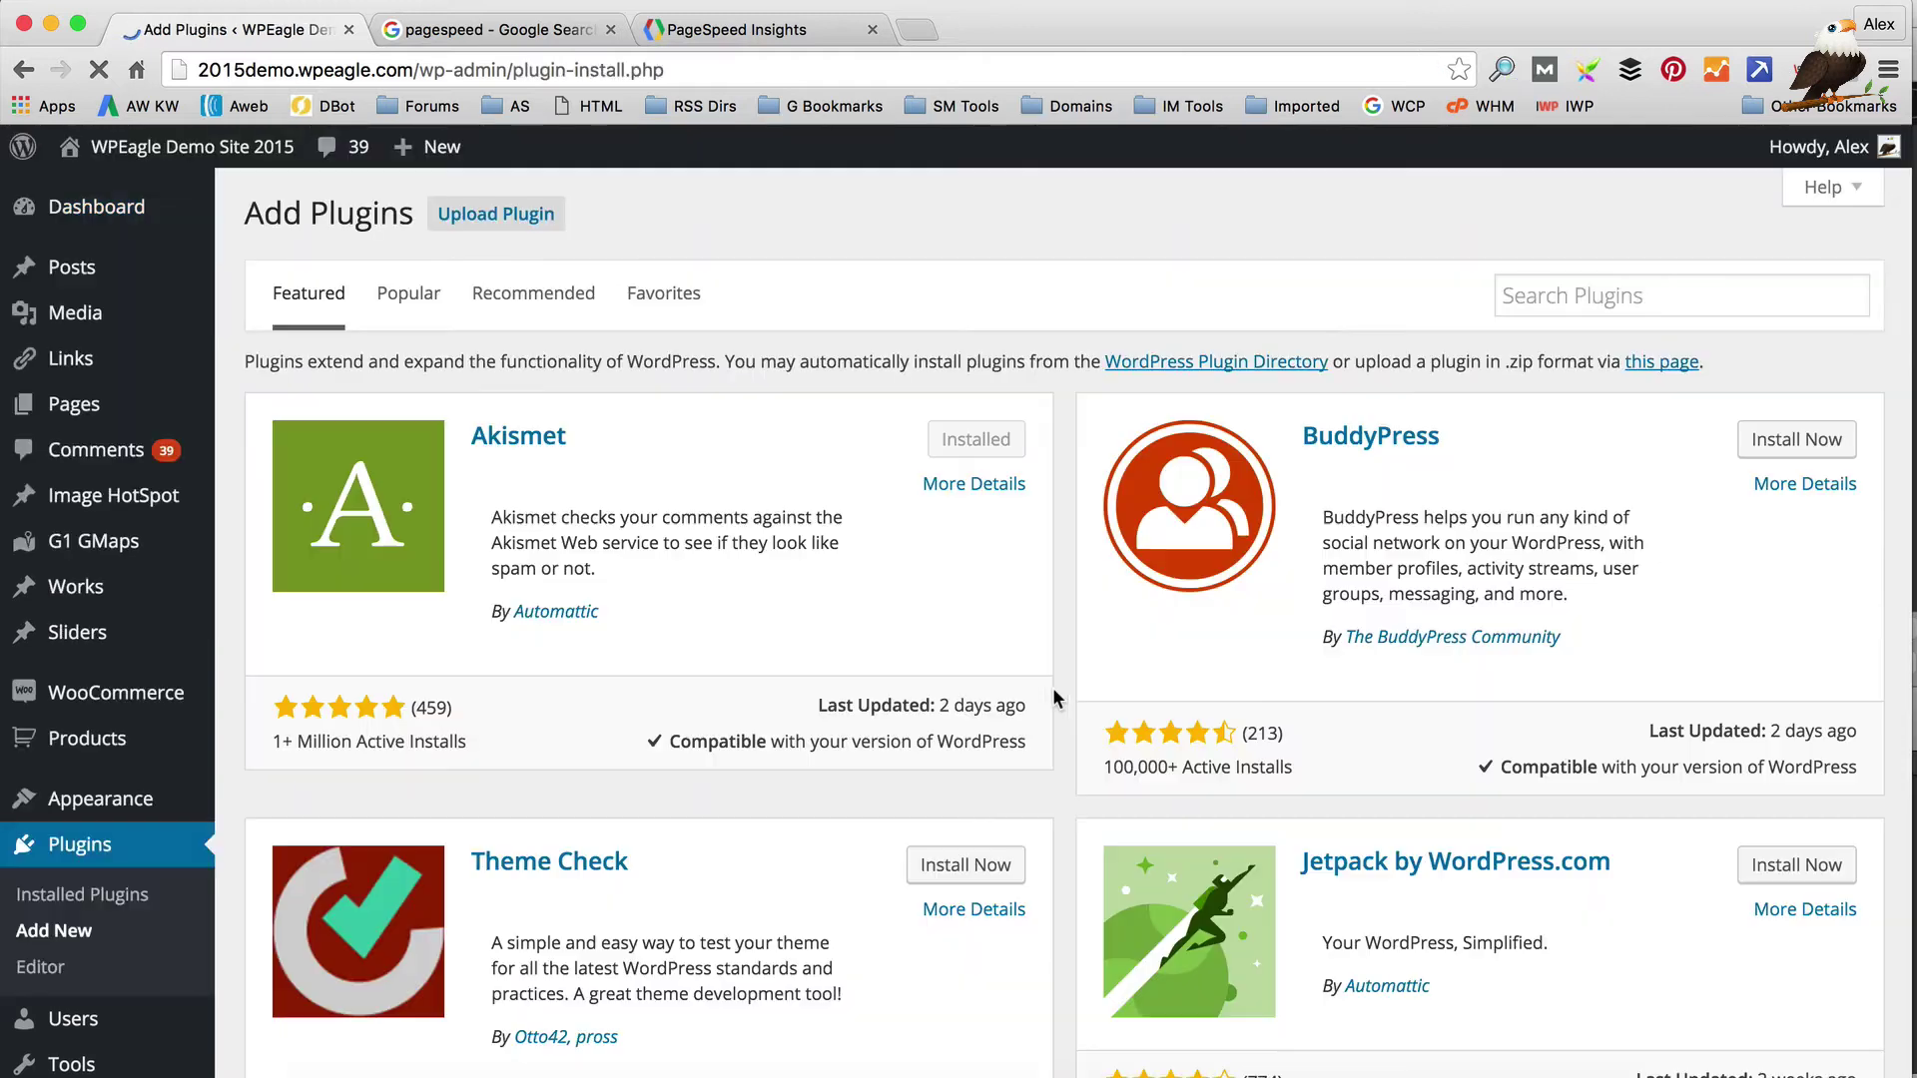
Find the WP Fastest Cache plugin in the plugin directory, then install and activate it
left_click(1575, 293)
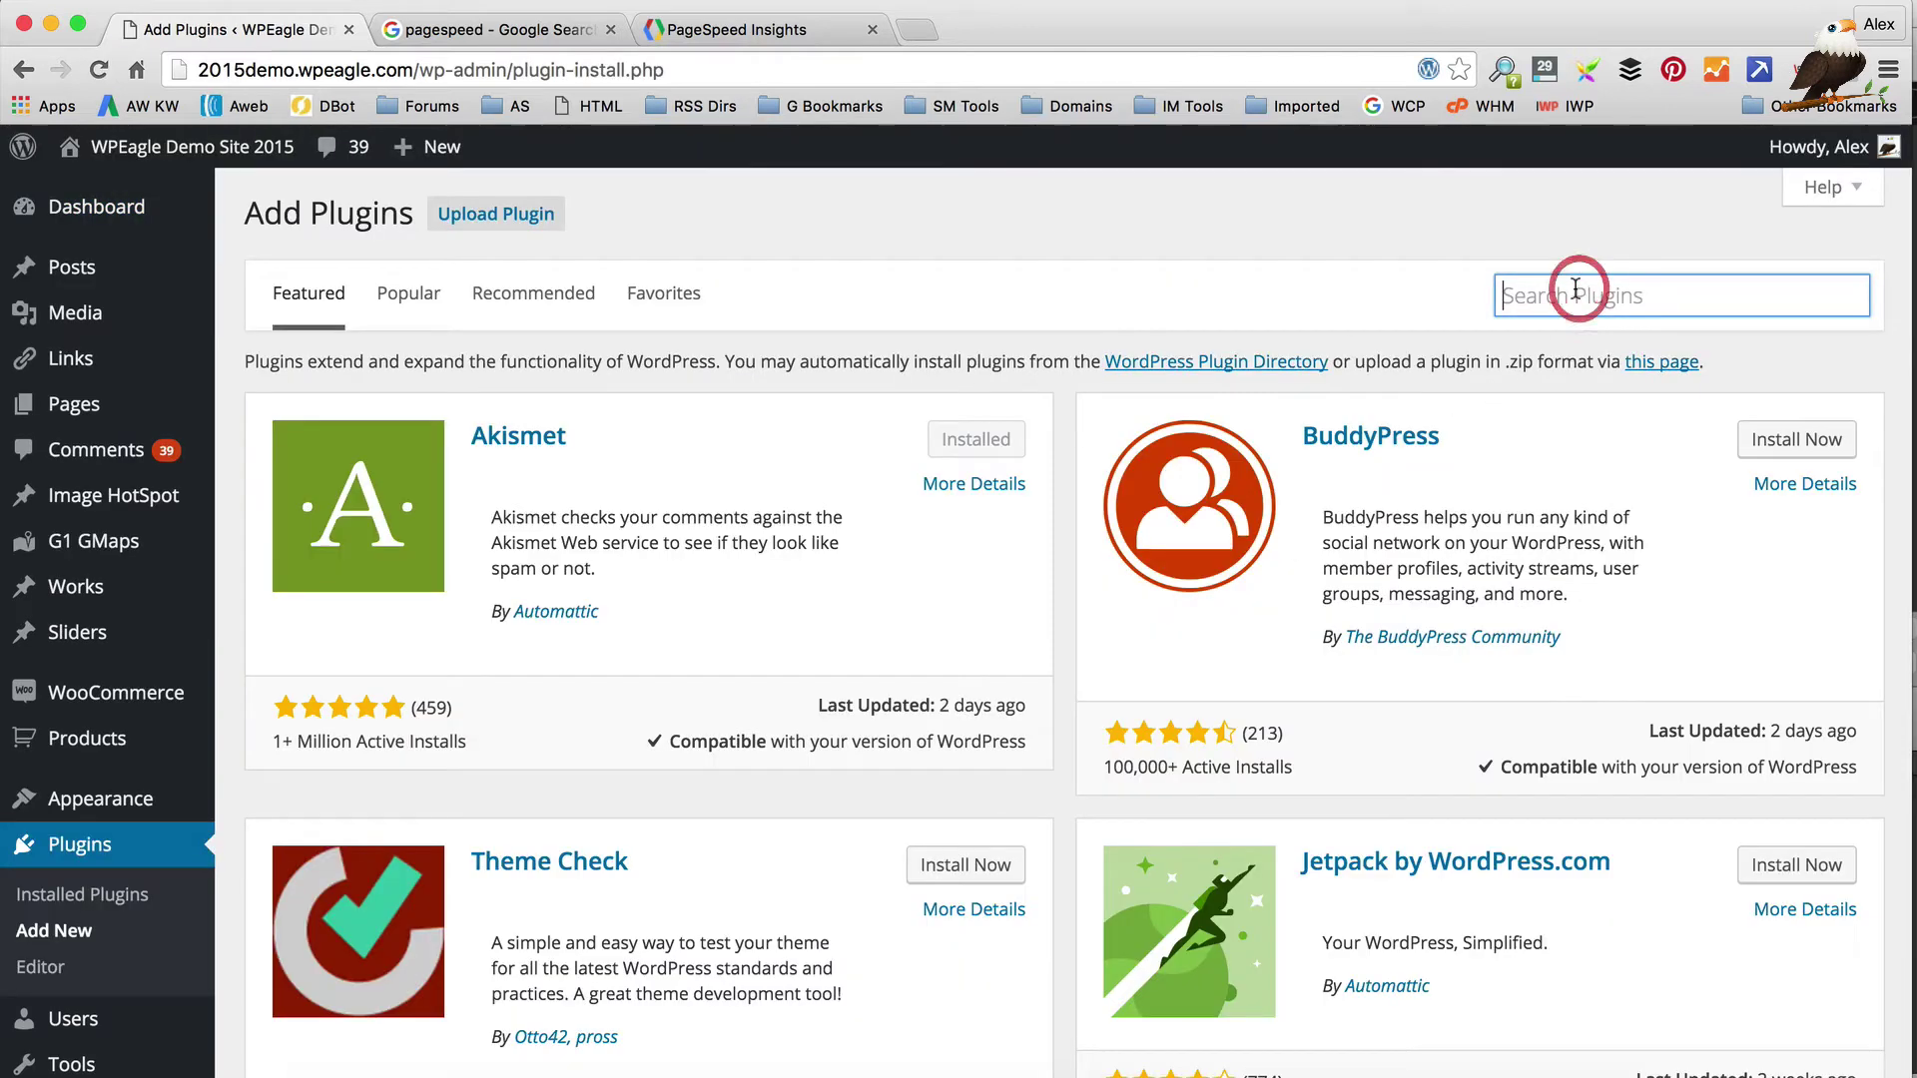
type("wp f")
key("Down")
key("Return")
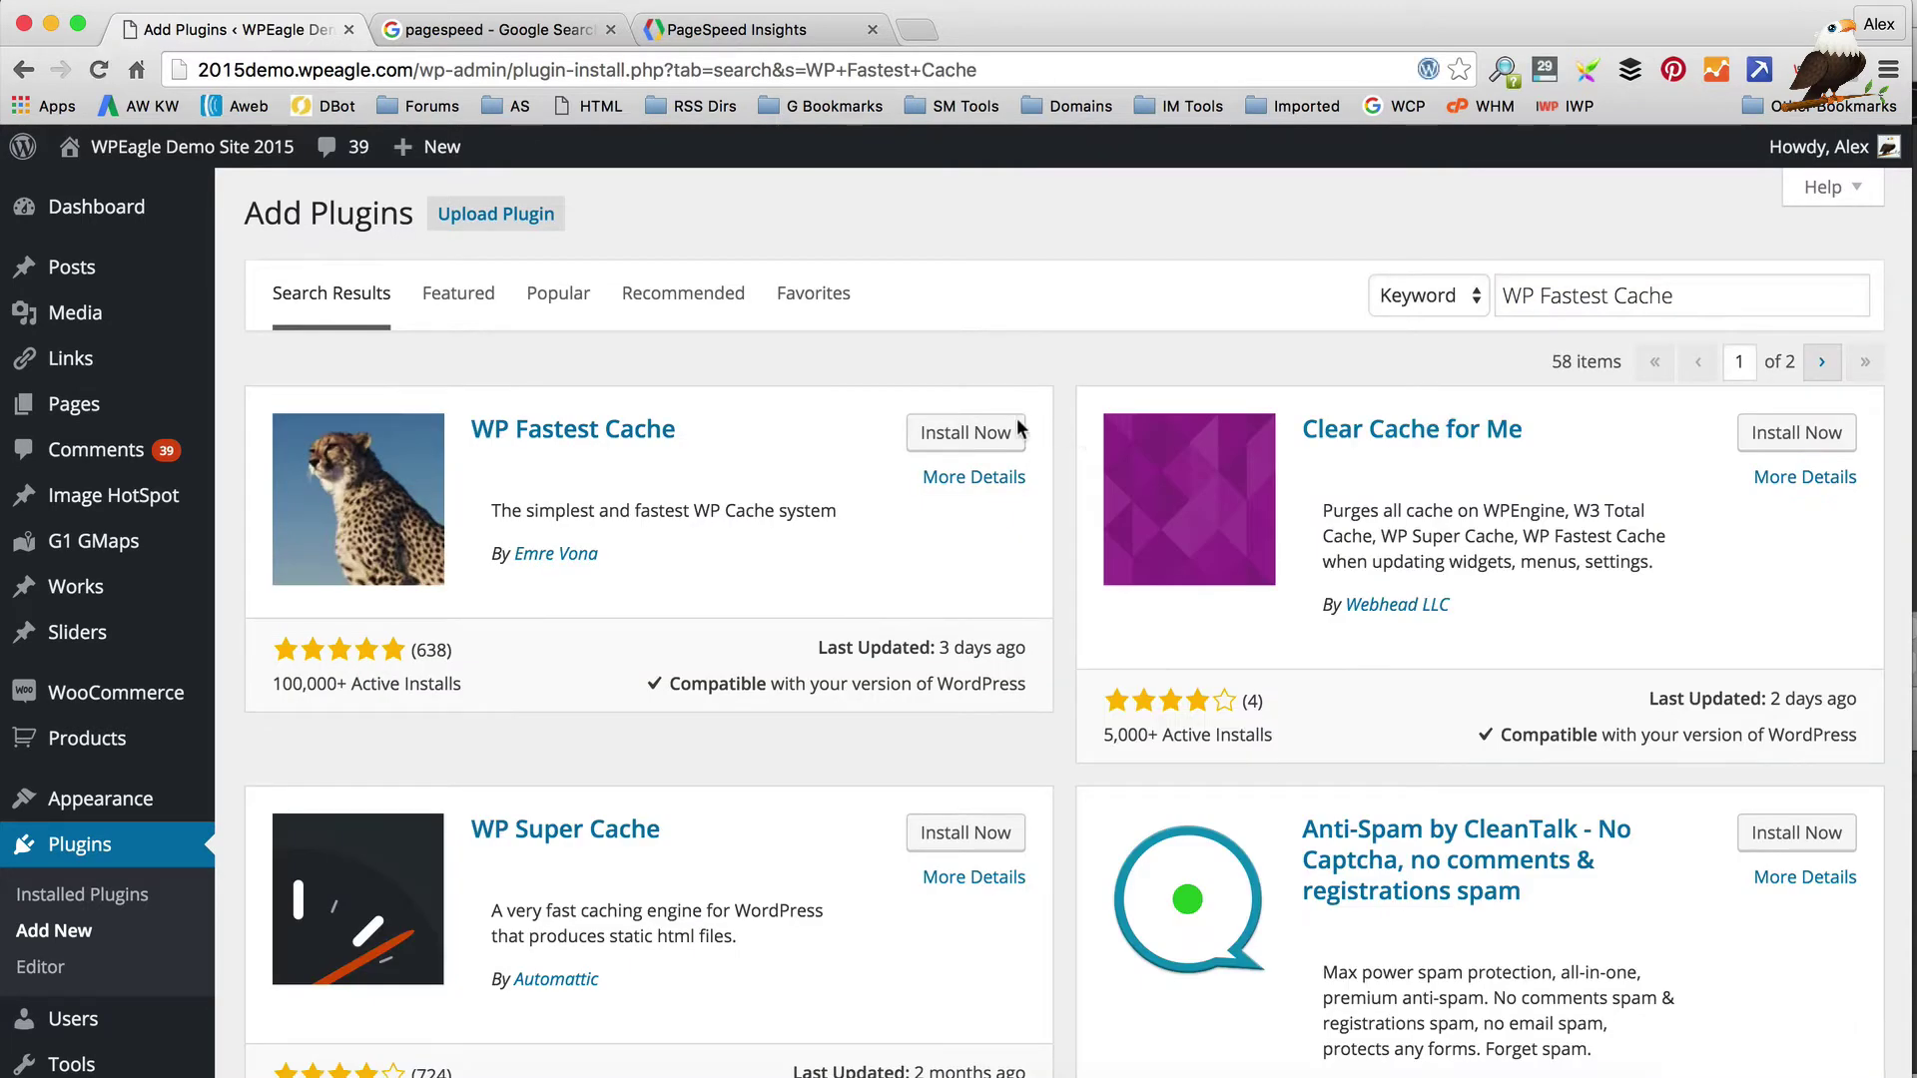
left_click(961, 439)
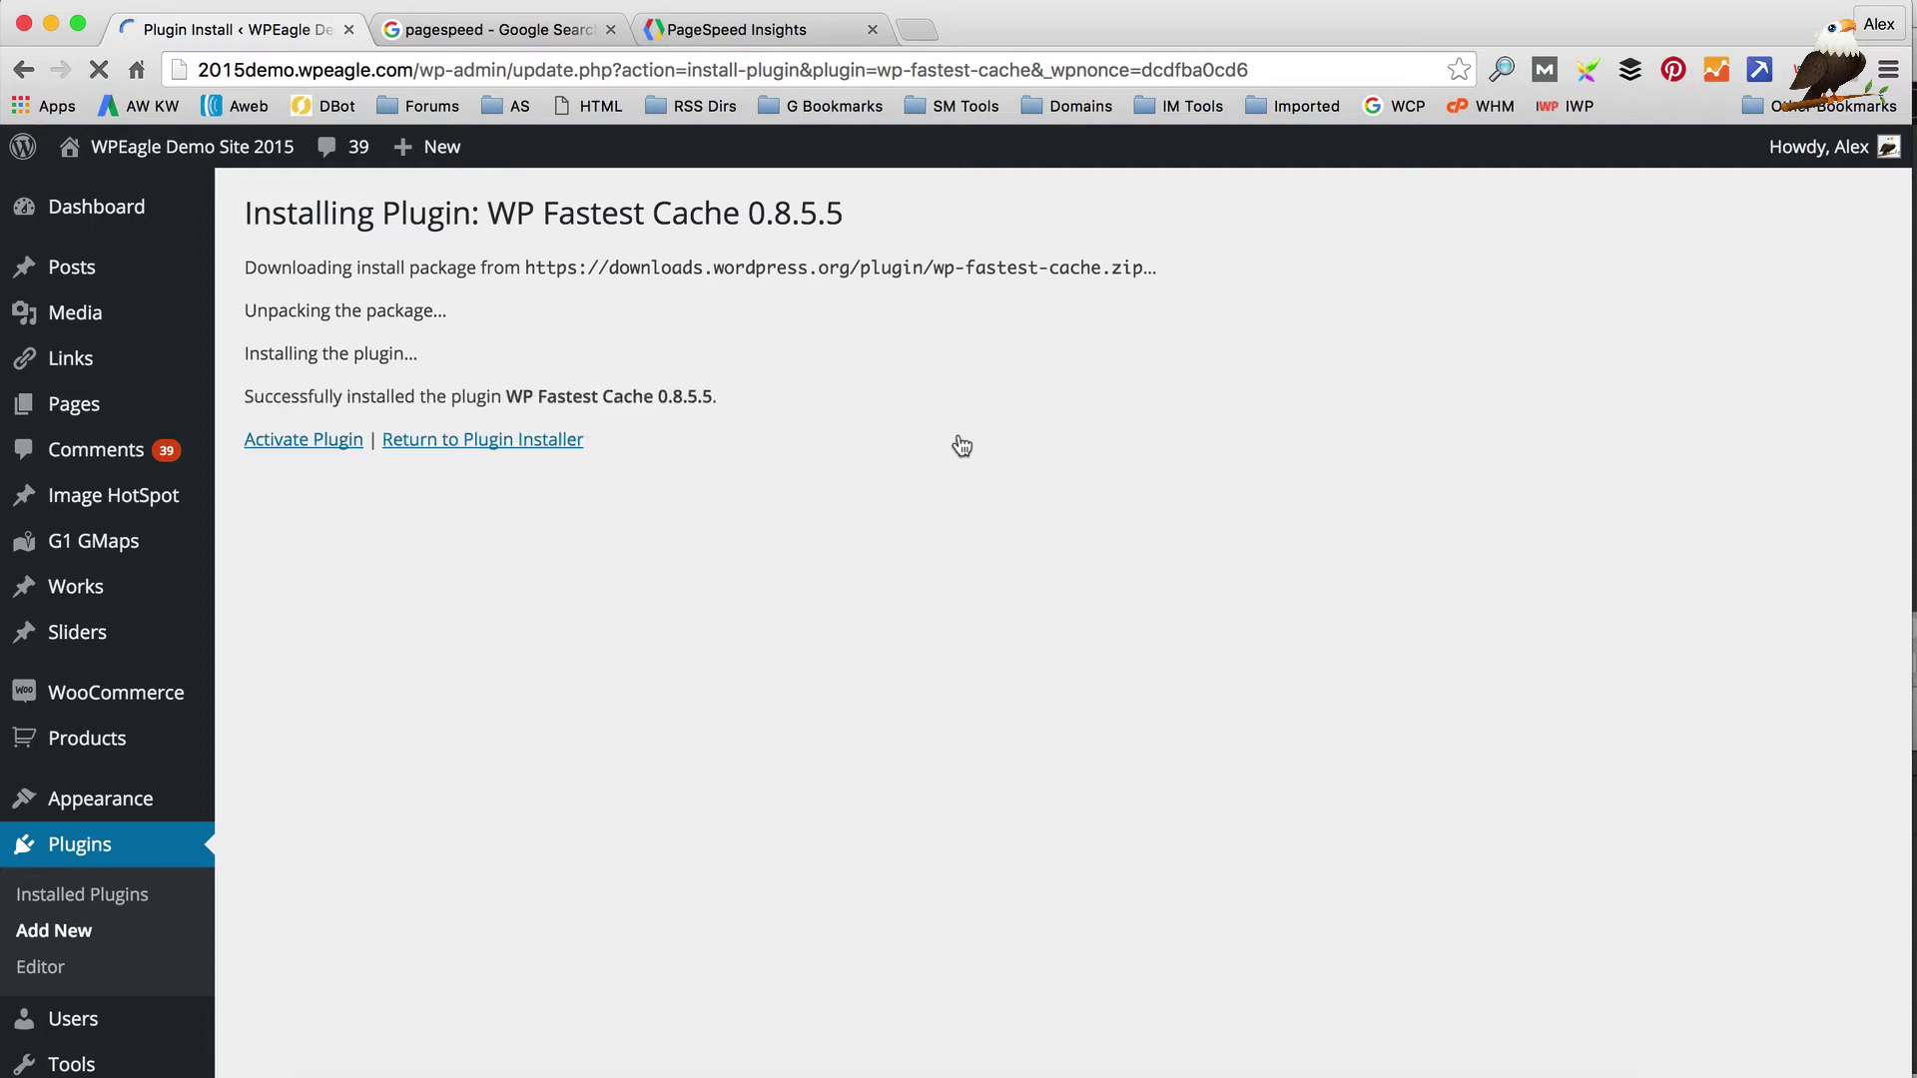
left_click(301, 440)
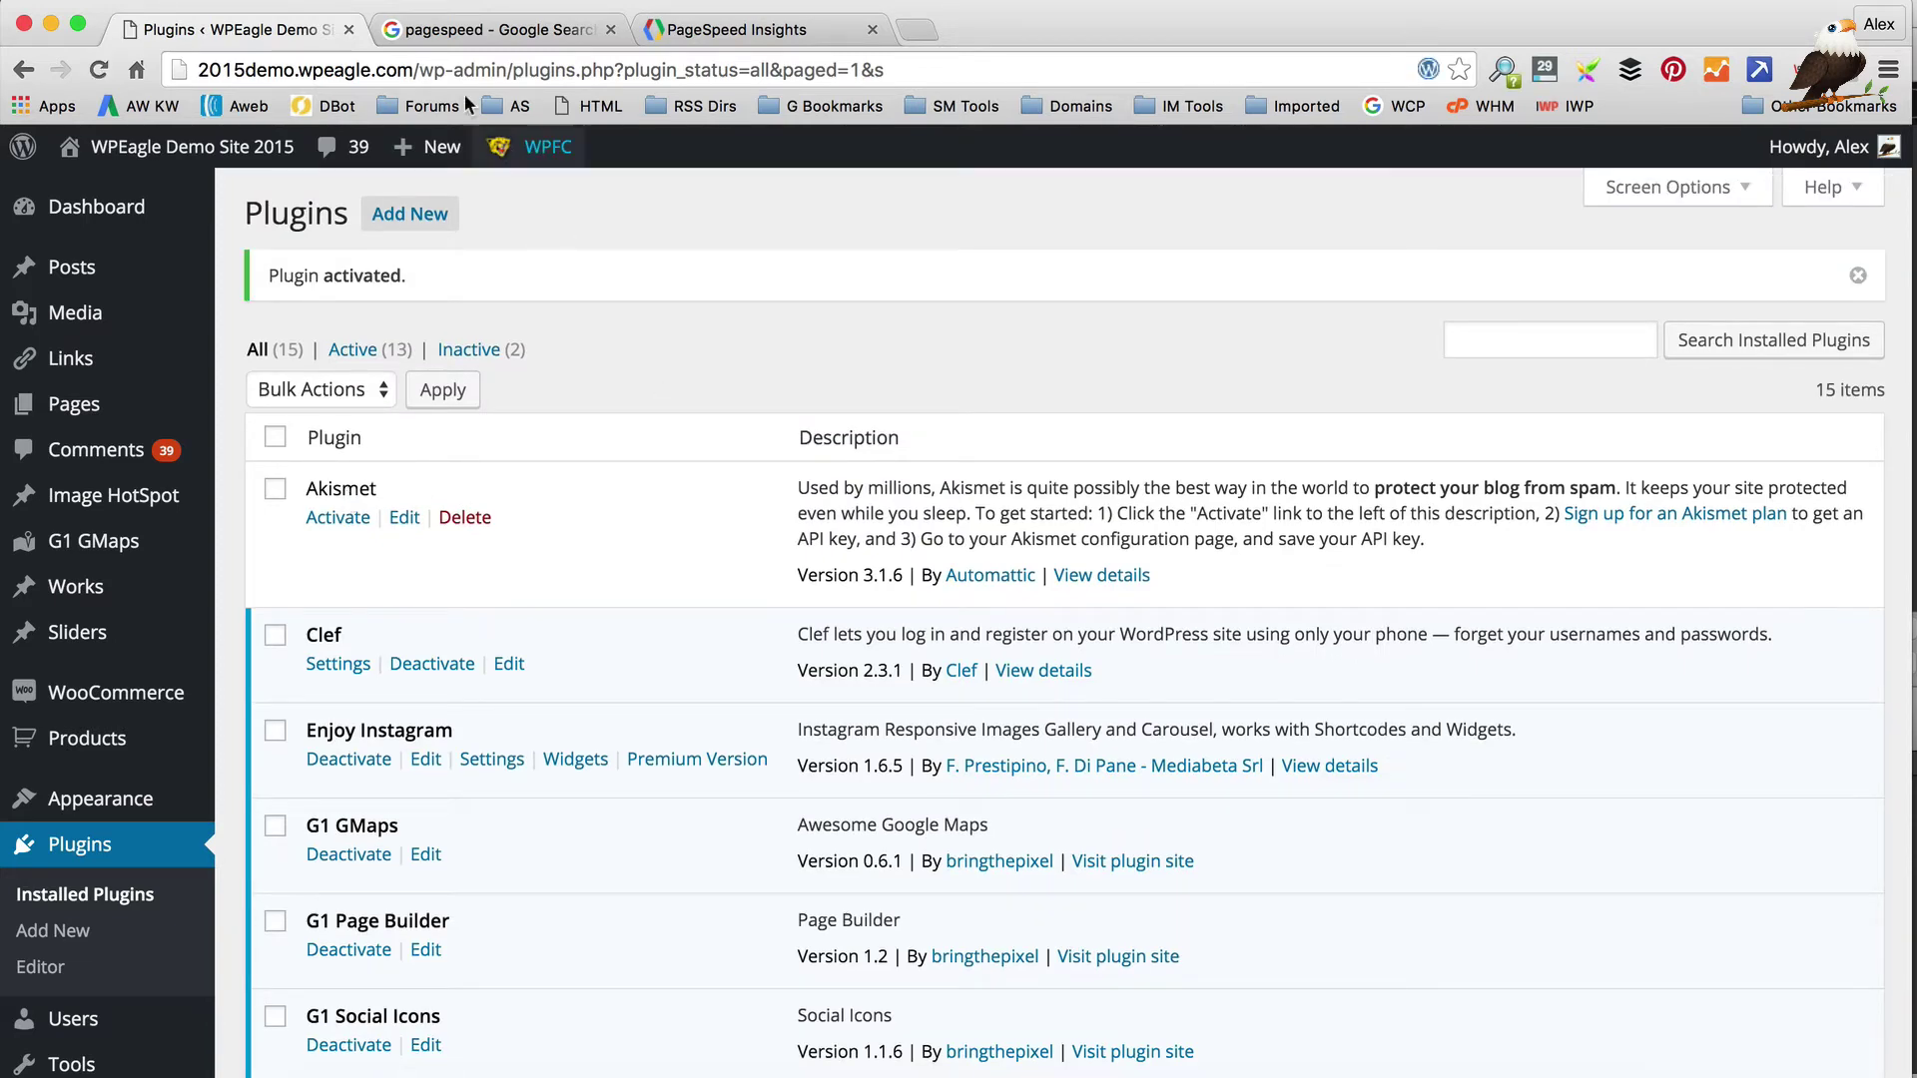
In the WP Fastest Cache options, enable the cache system and clearing of all cache files when a post or page is published
mouse_move(516, 151)
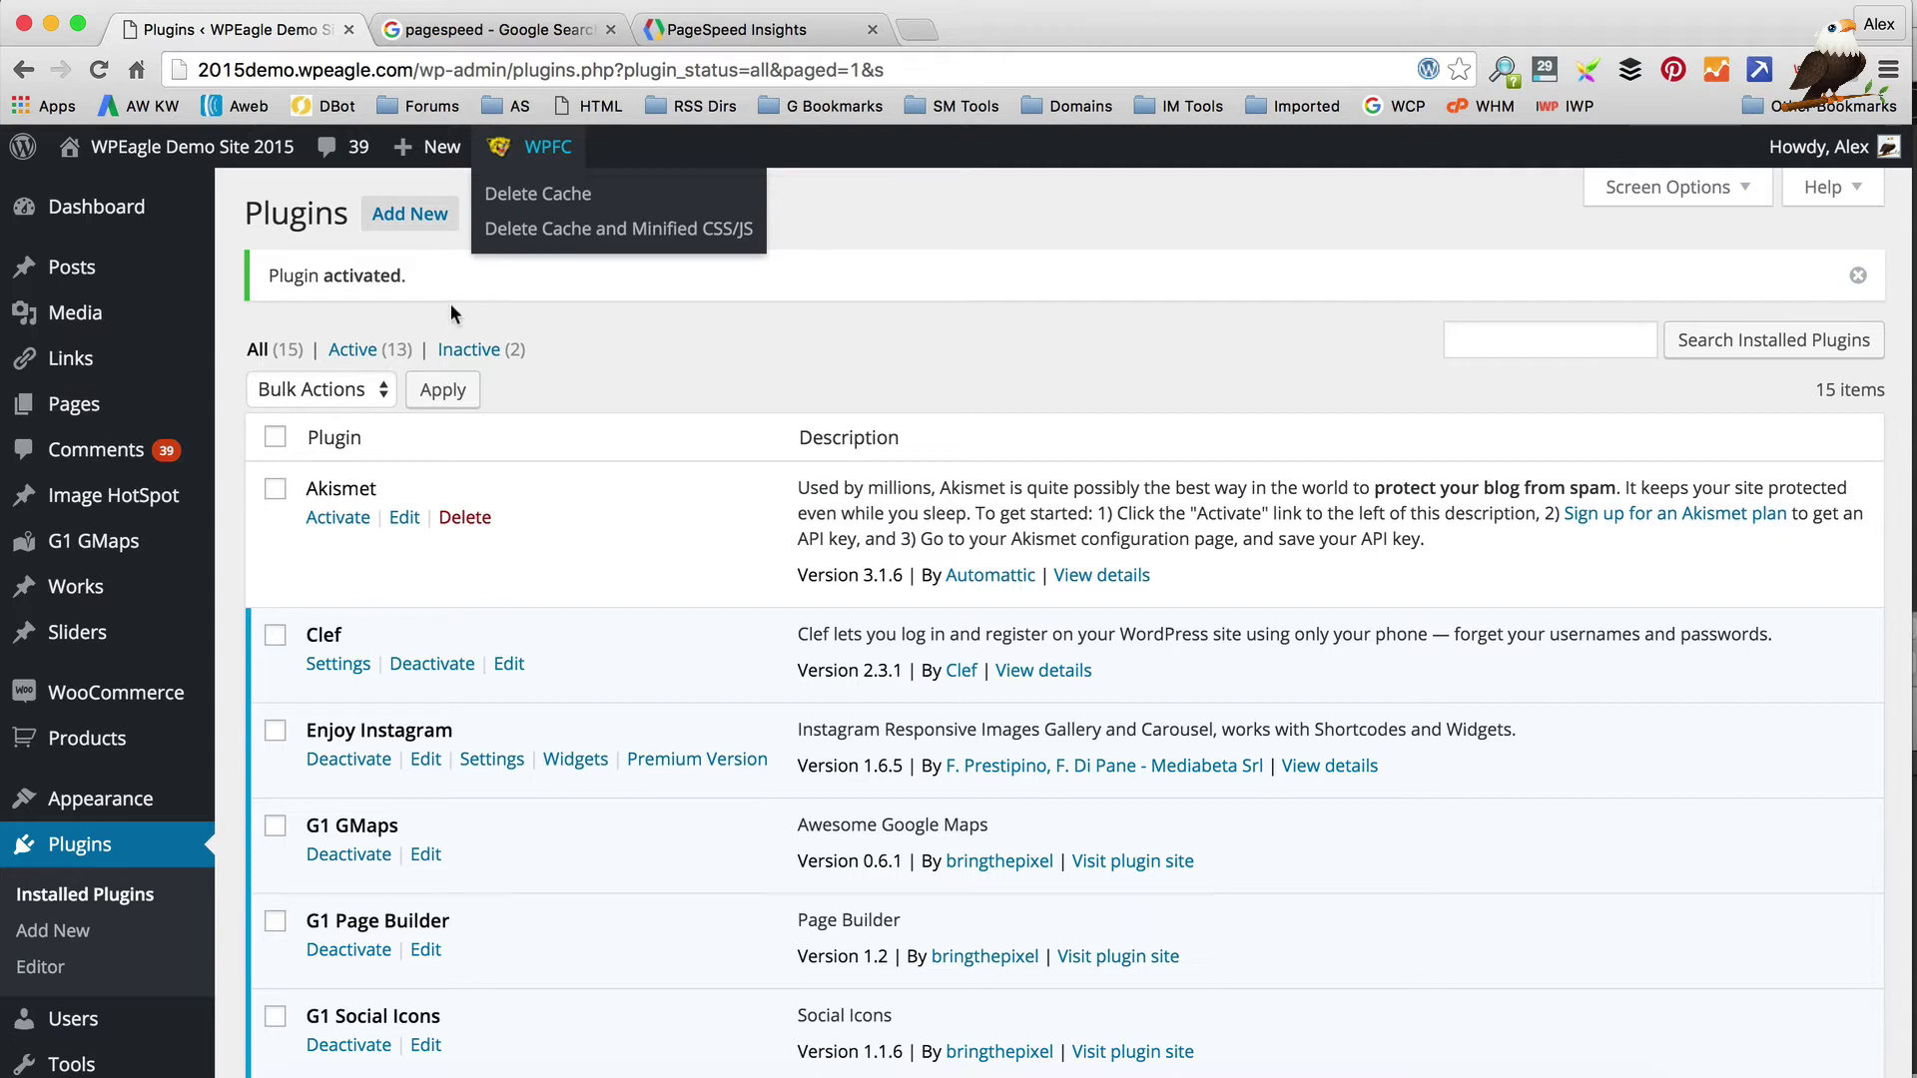
scroll(172, 606, "down", 5)
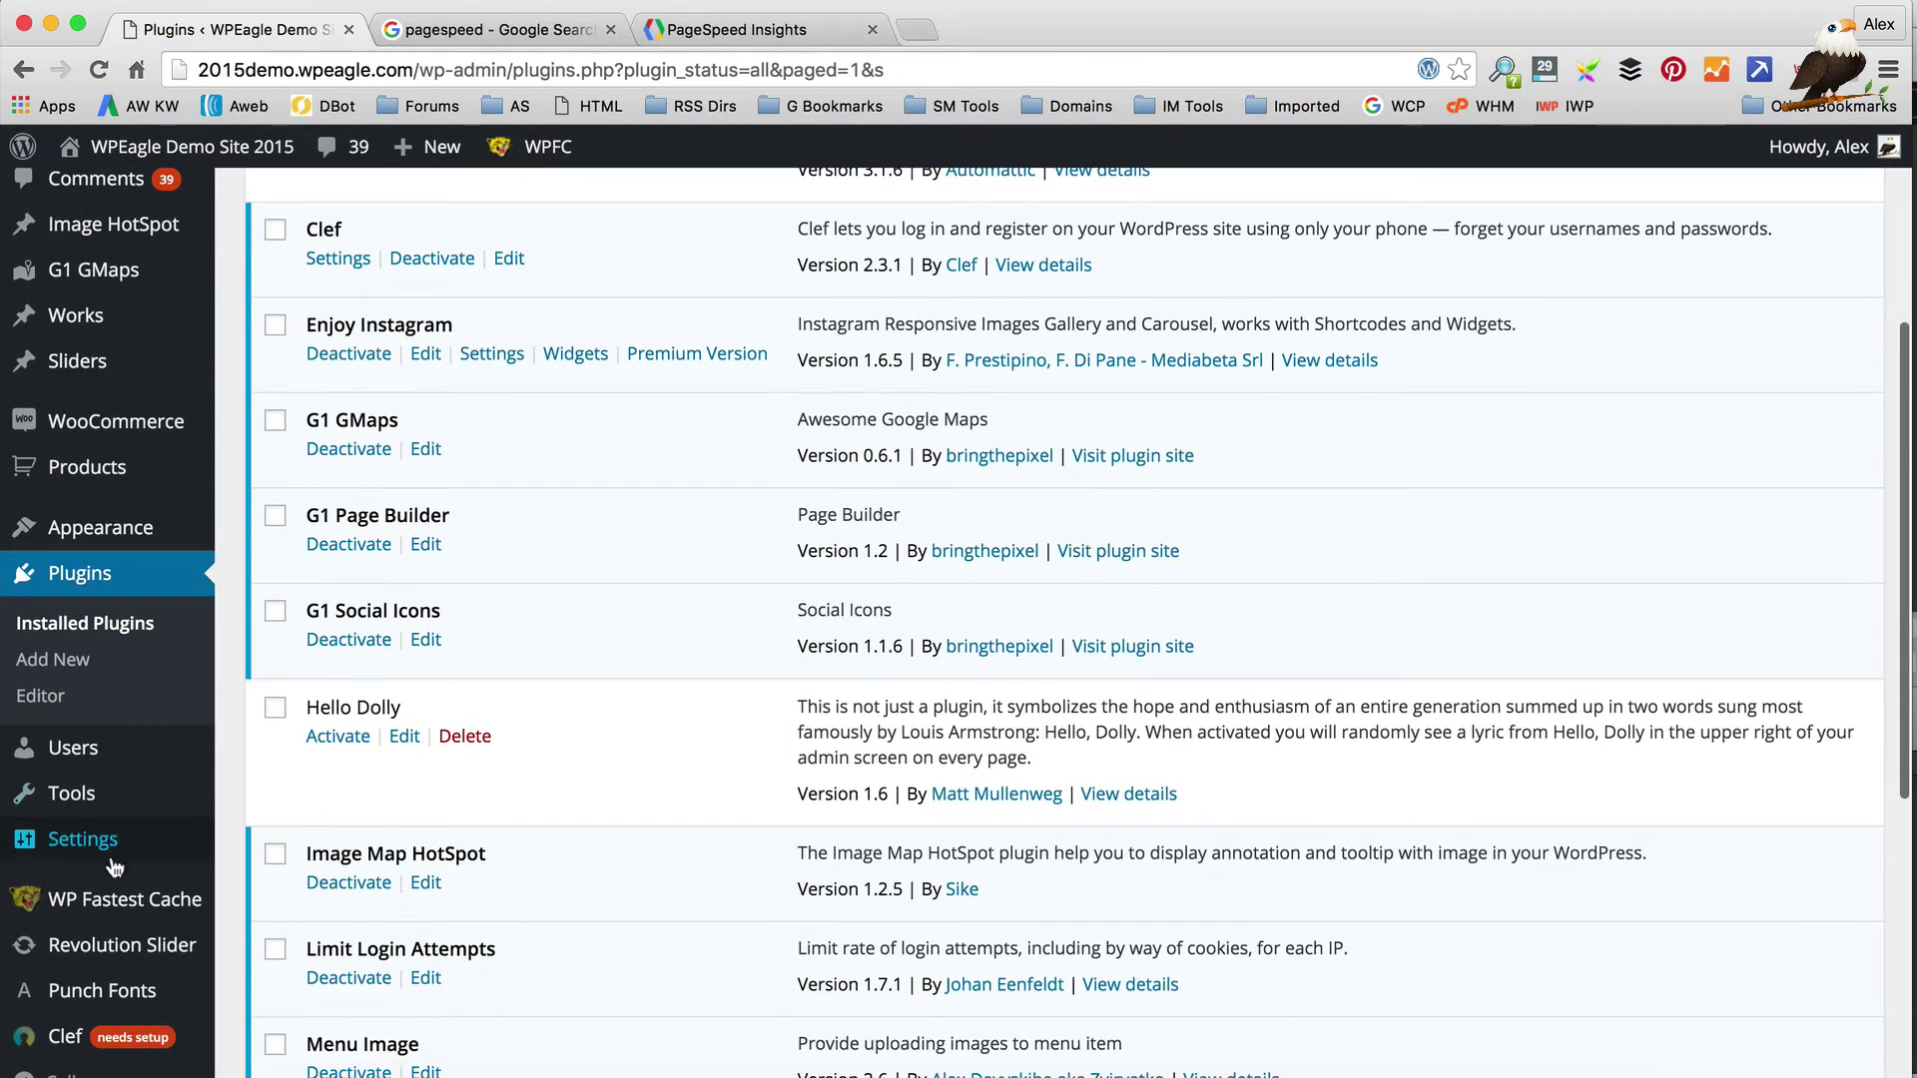
left_click(115, 911)
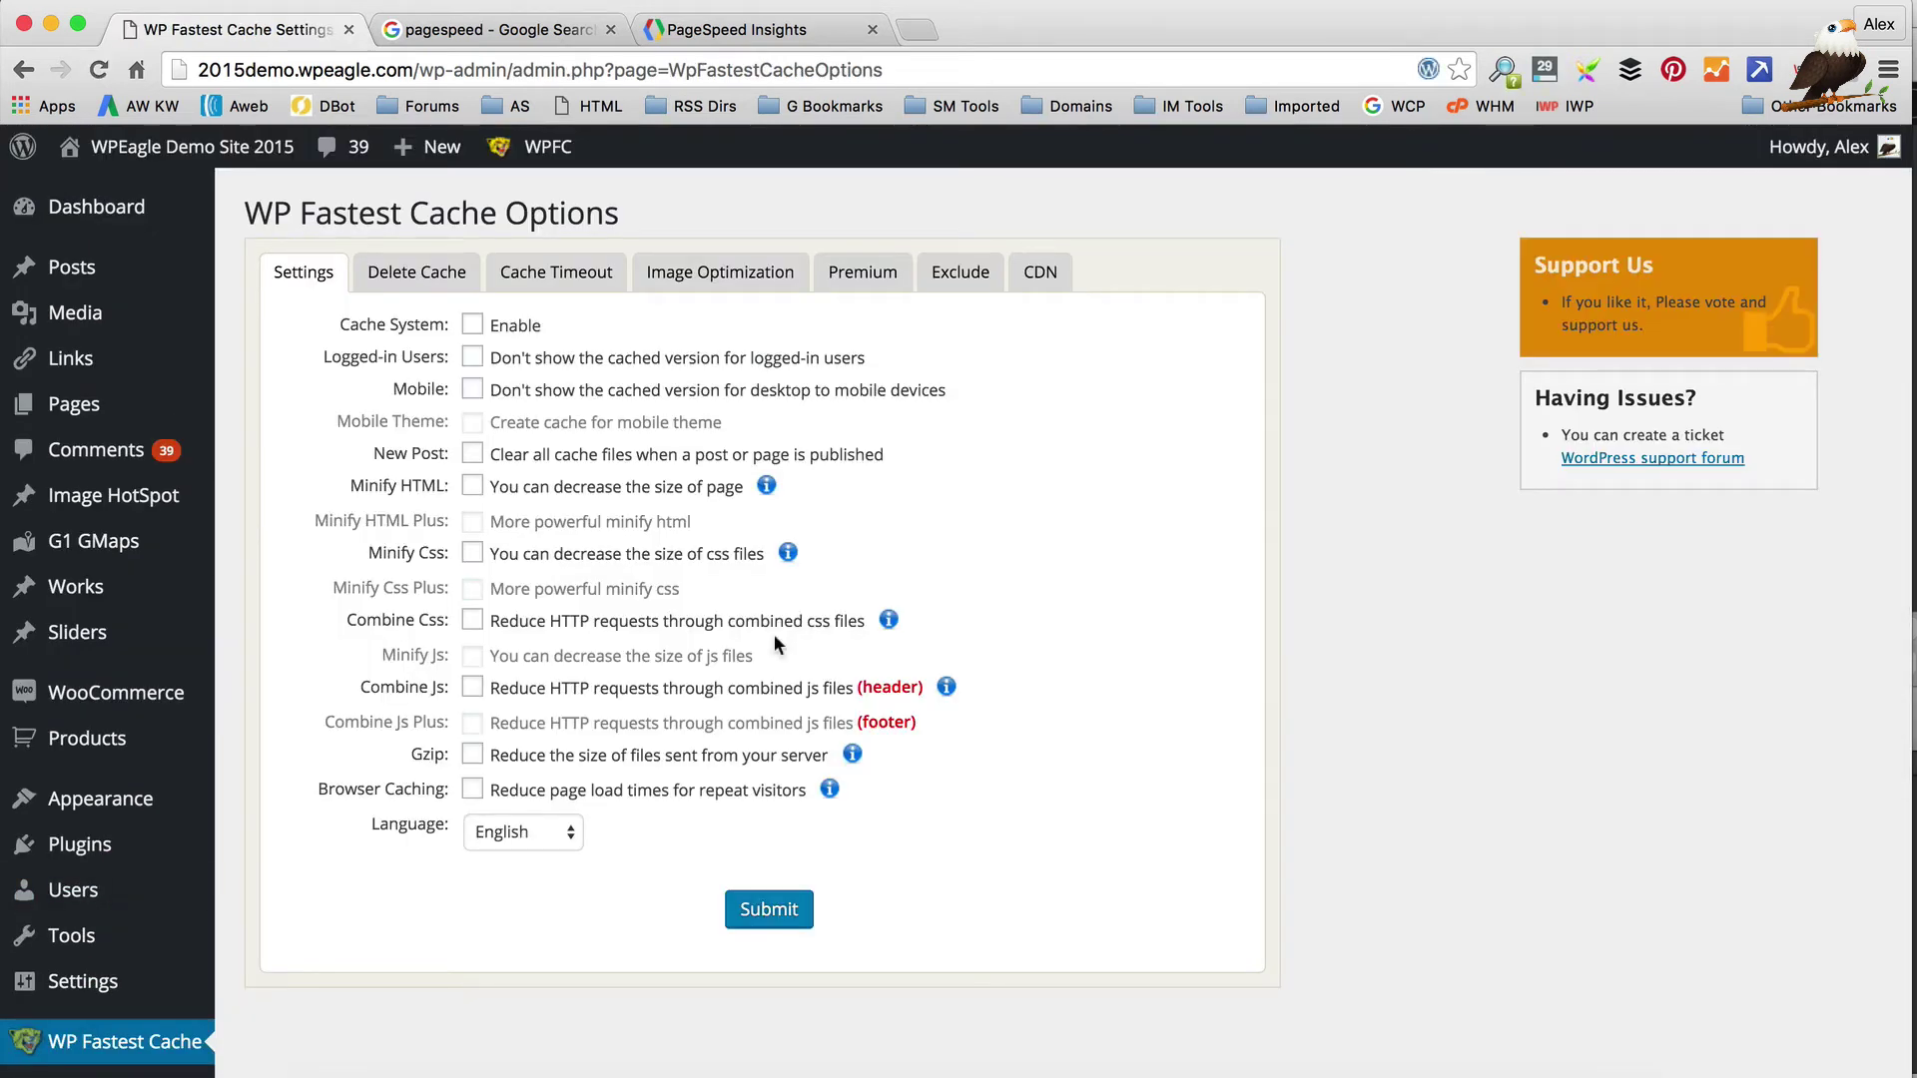
scroll(856, 542, "down", 1)
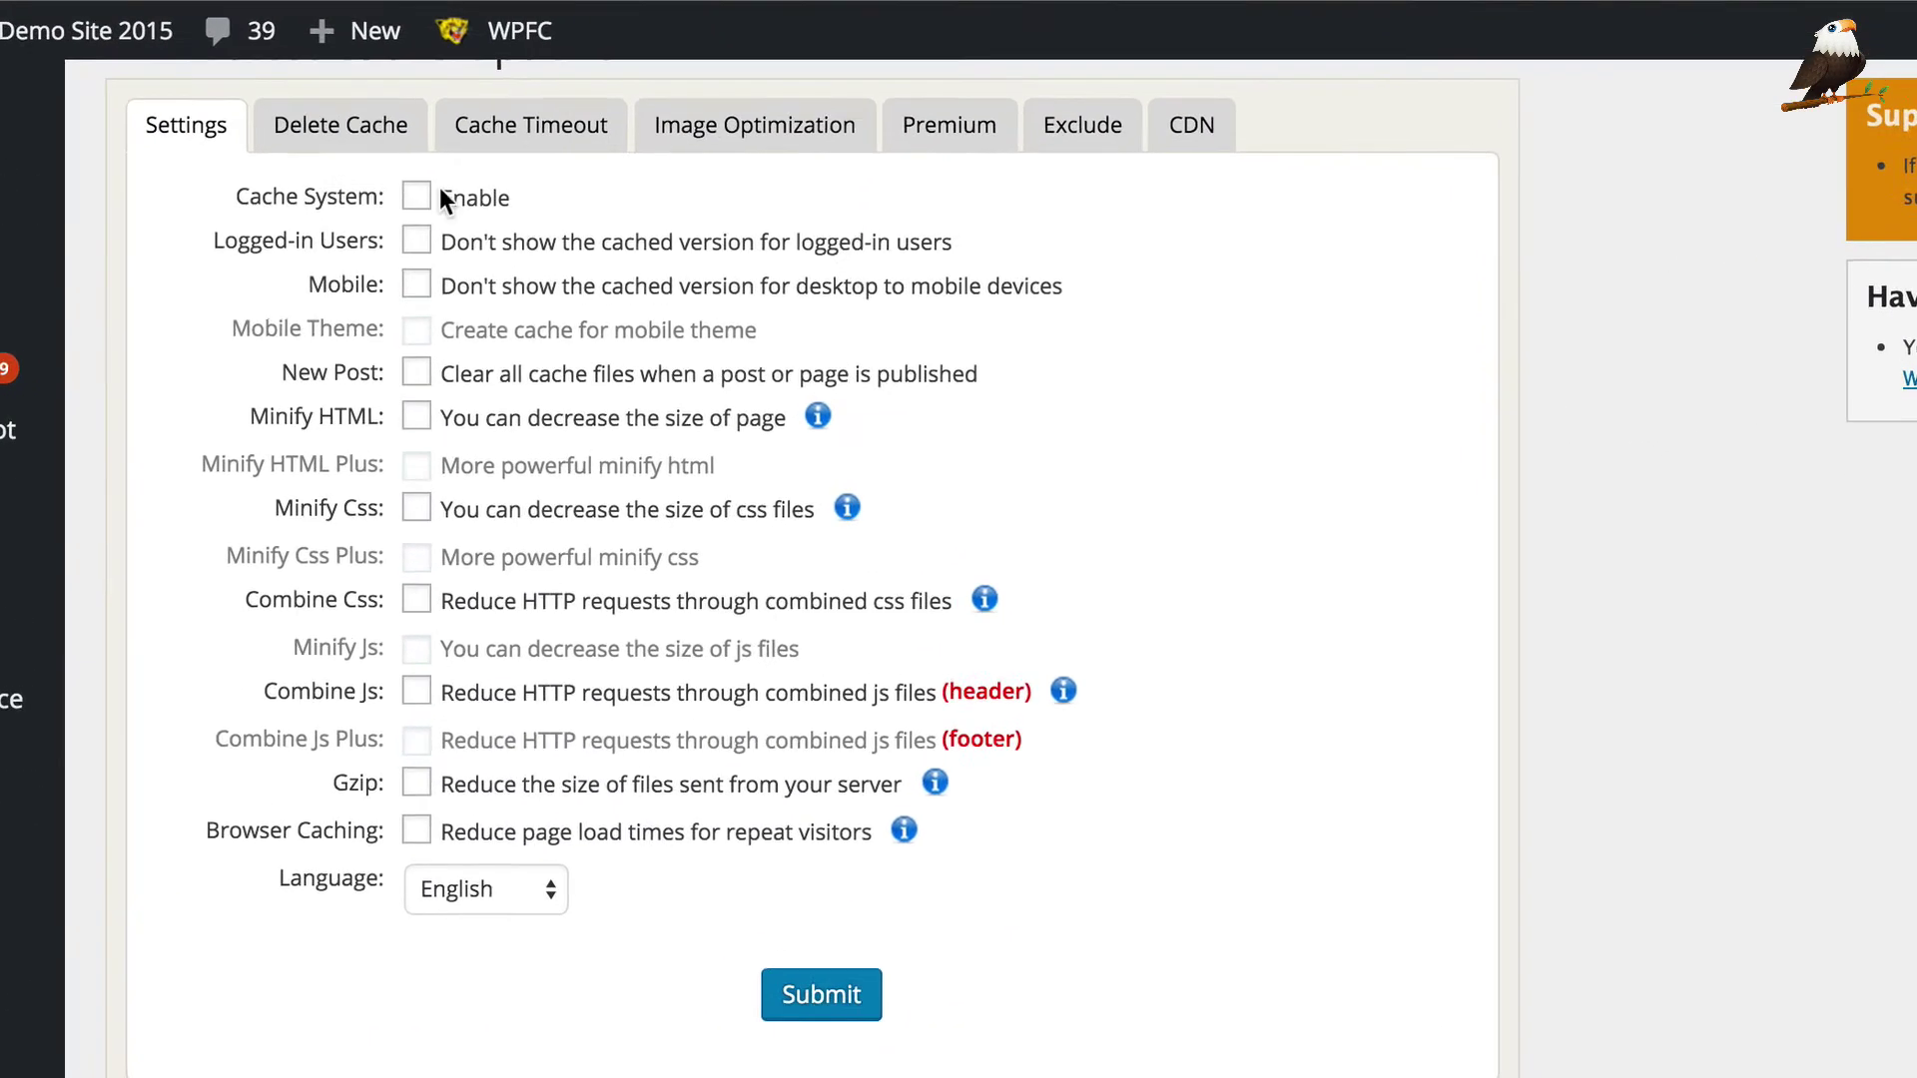
left_click(418, 197)
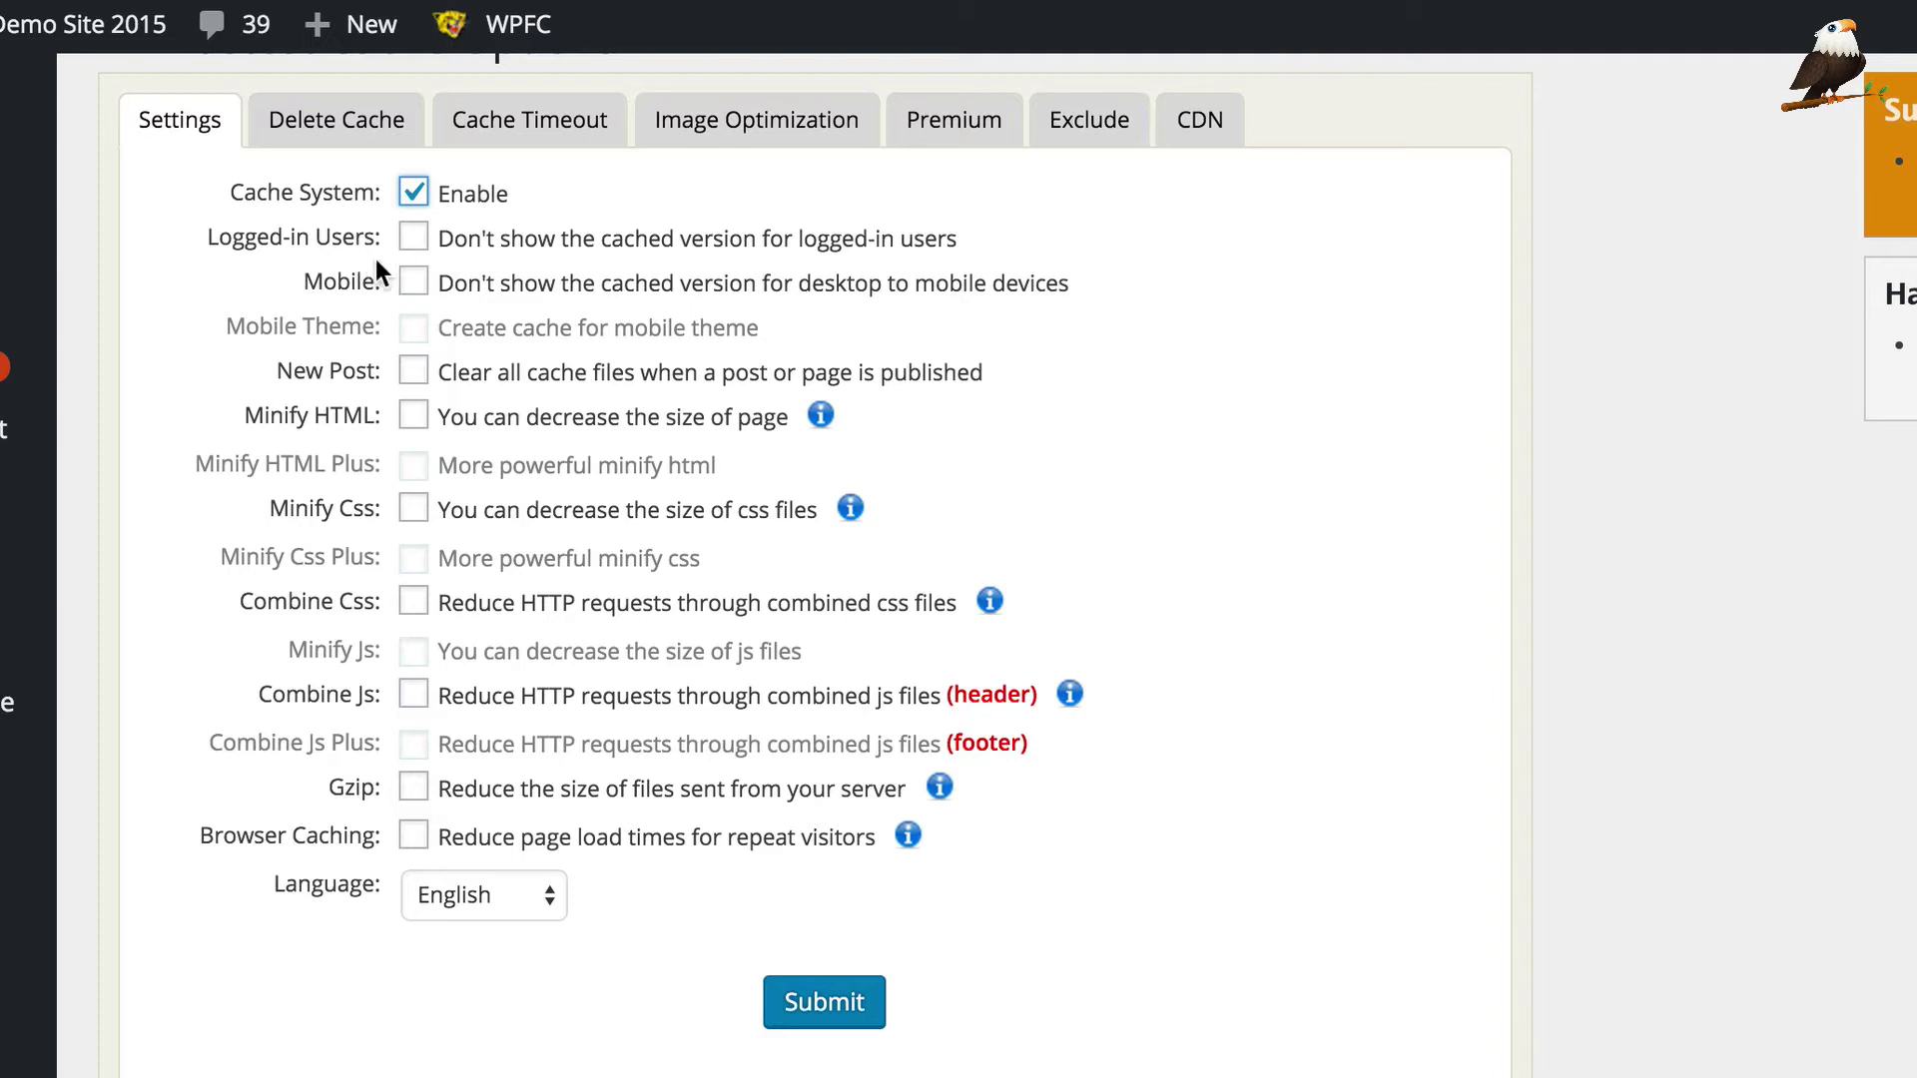
scroll(461, 345, "down", 1)
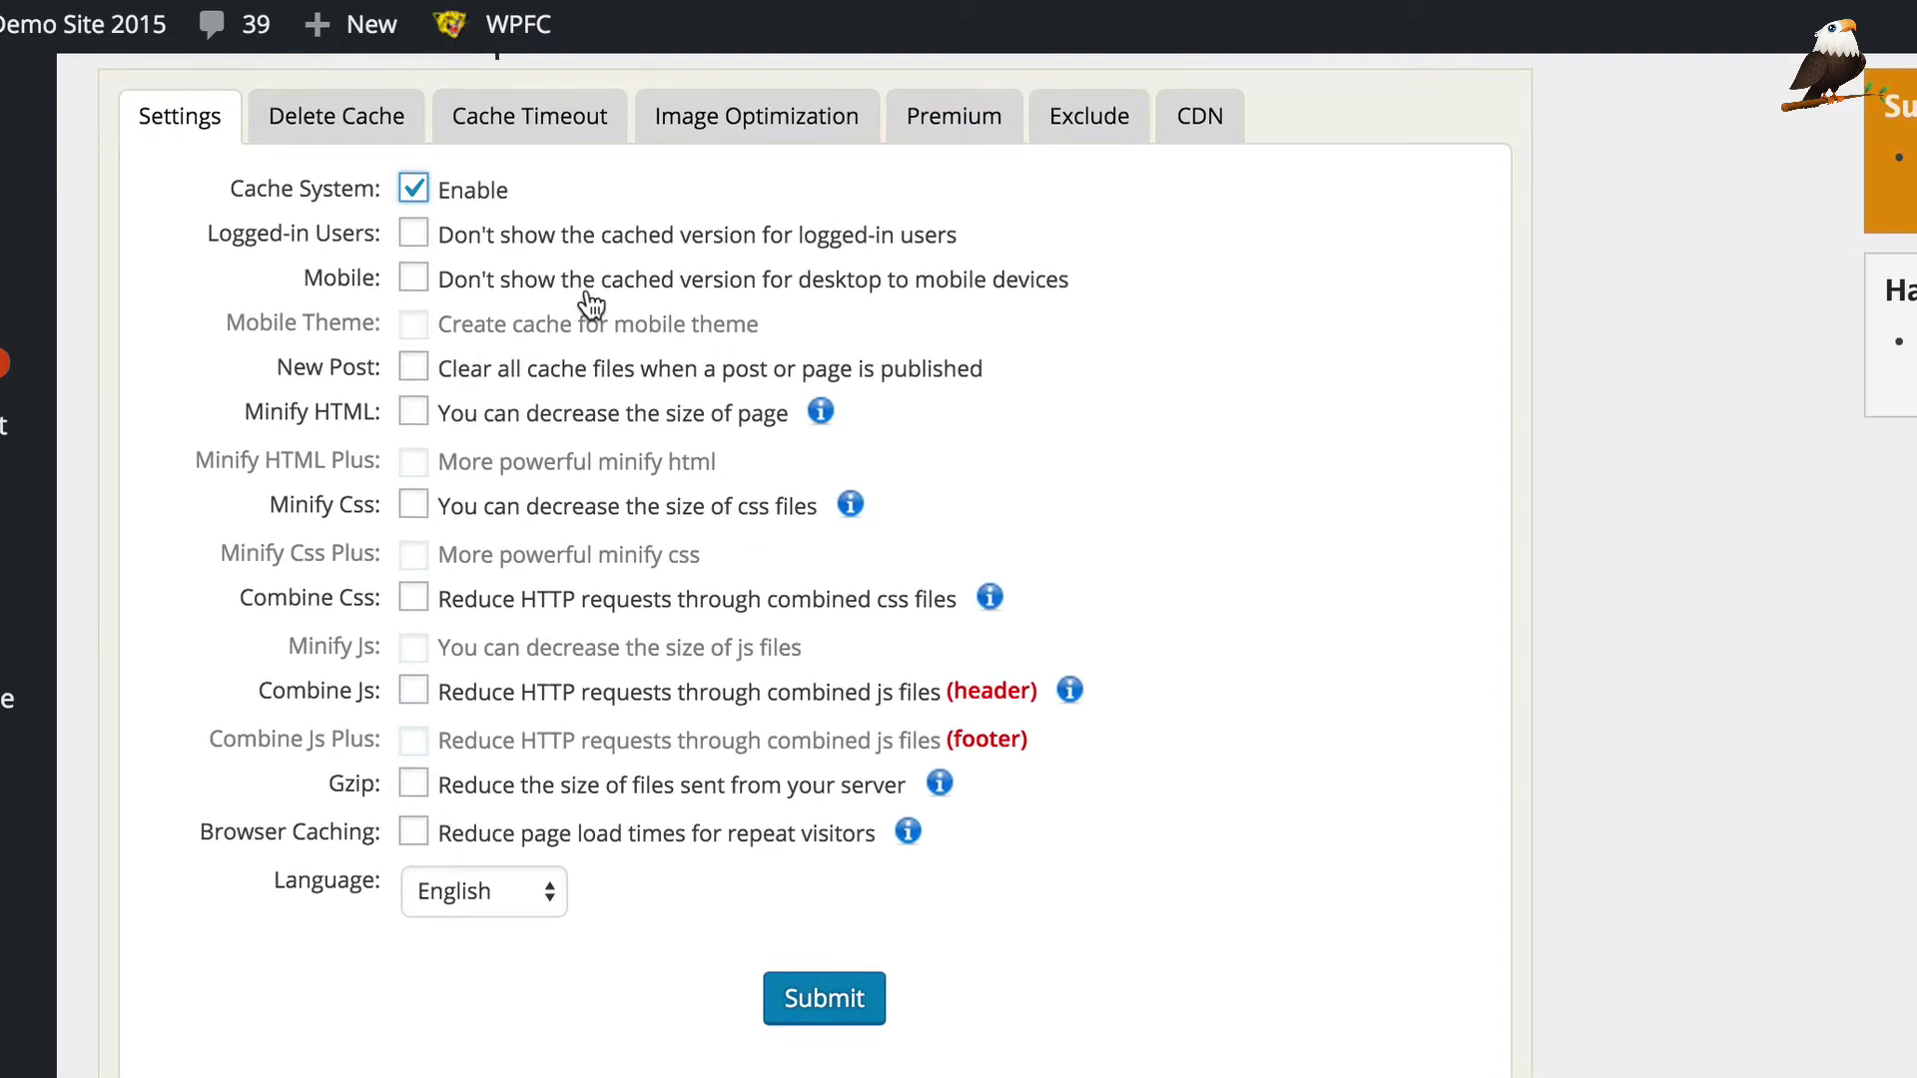
scroll(741, 488, "down", 2)
left_click(412, 324)
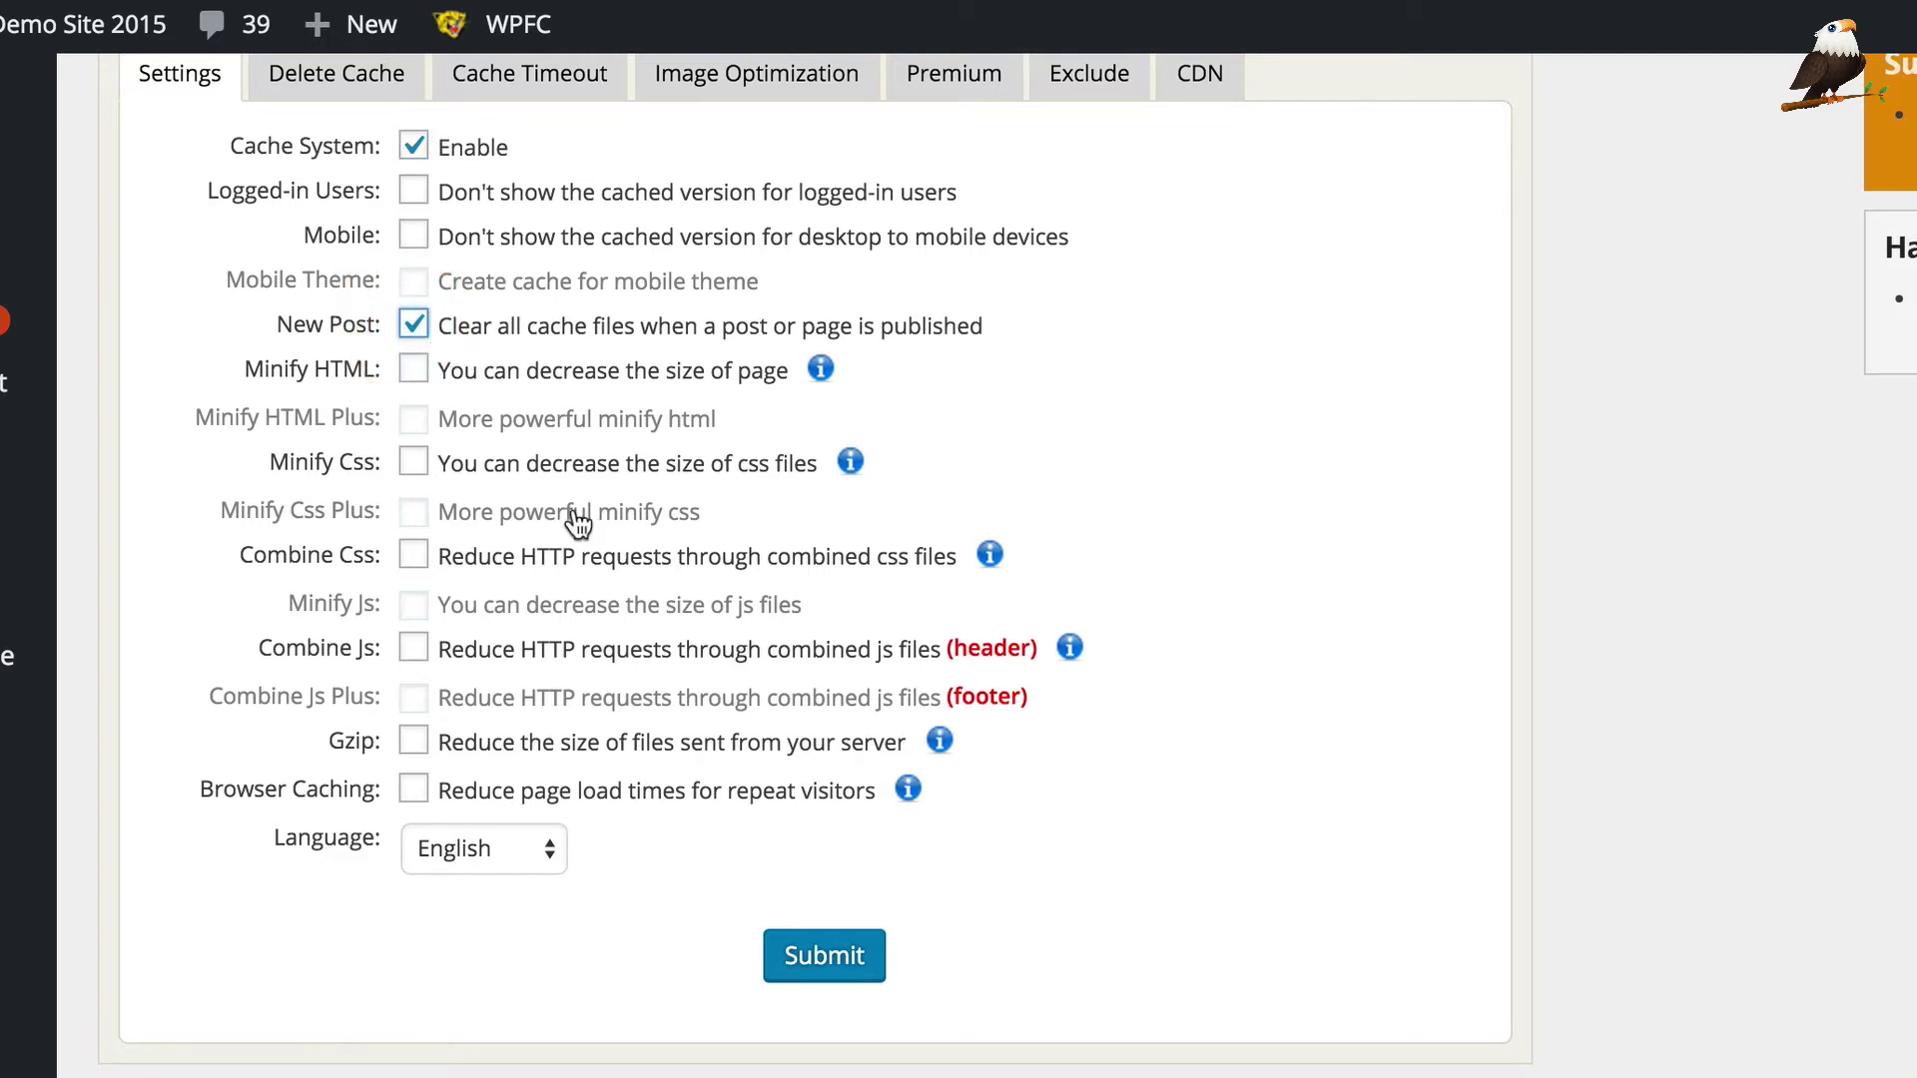
Enable Minify HTML, Minify Css, Combine Css and Combine Js for the header
left_click(421, 370)
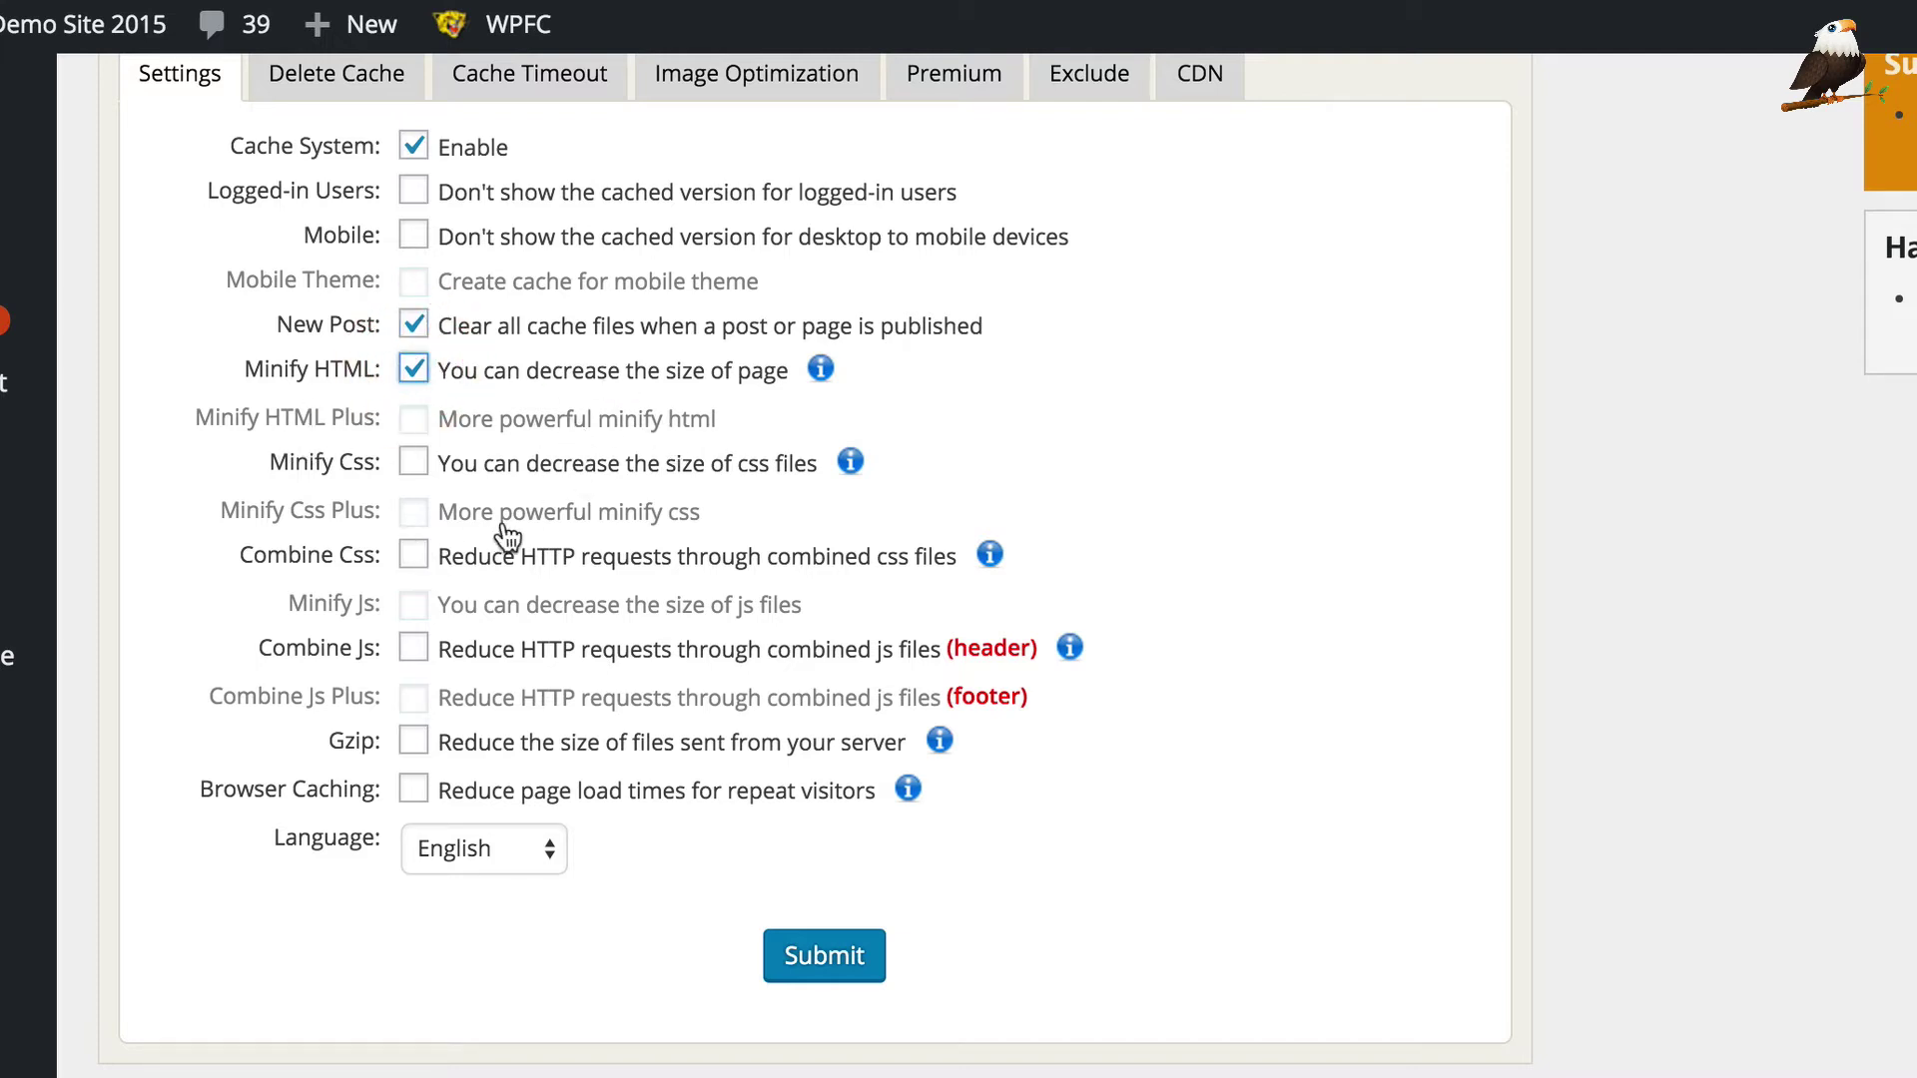
left_click(410, 467)
left_click(412, 557)
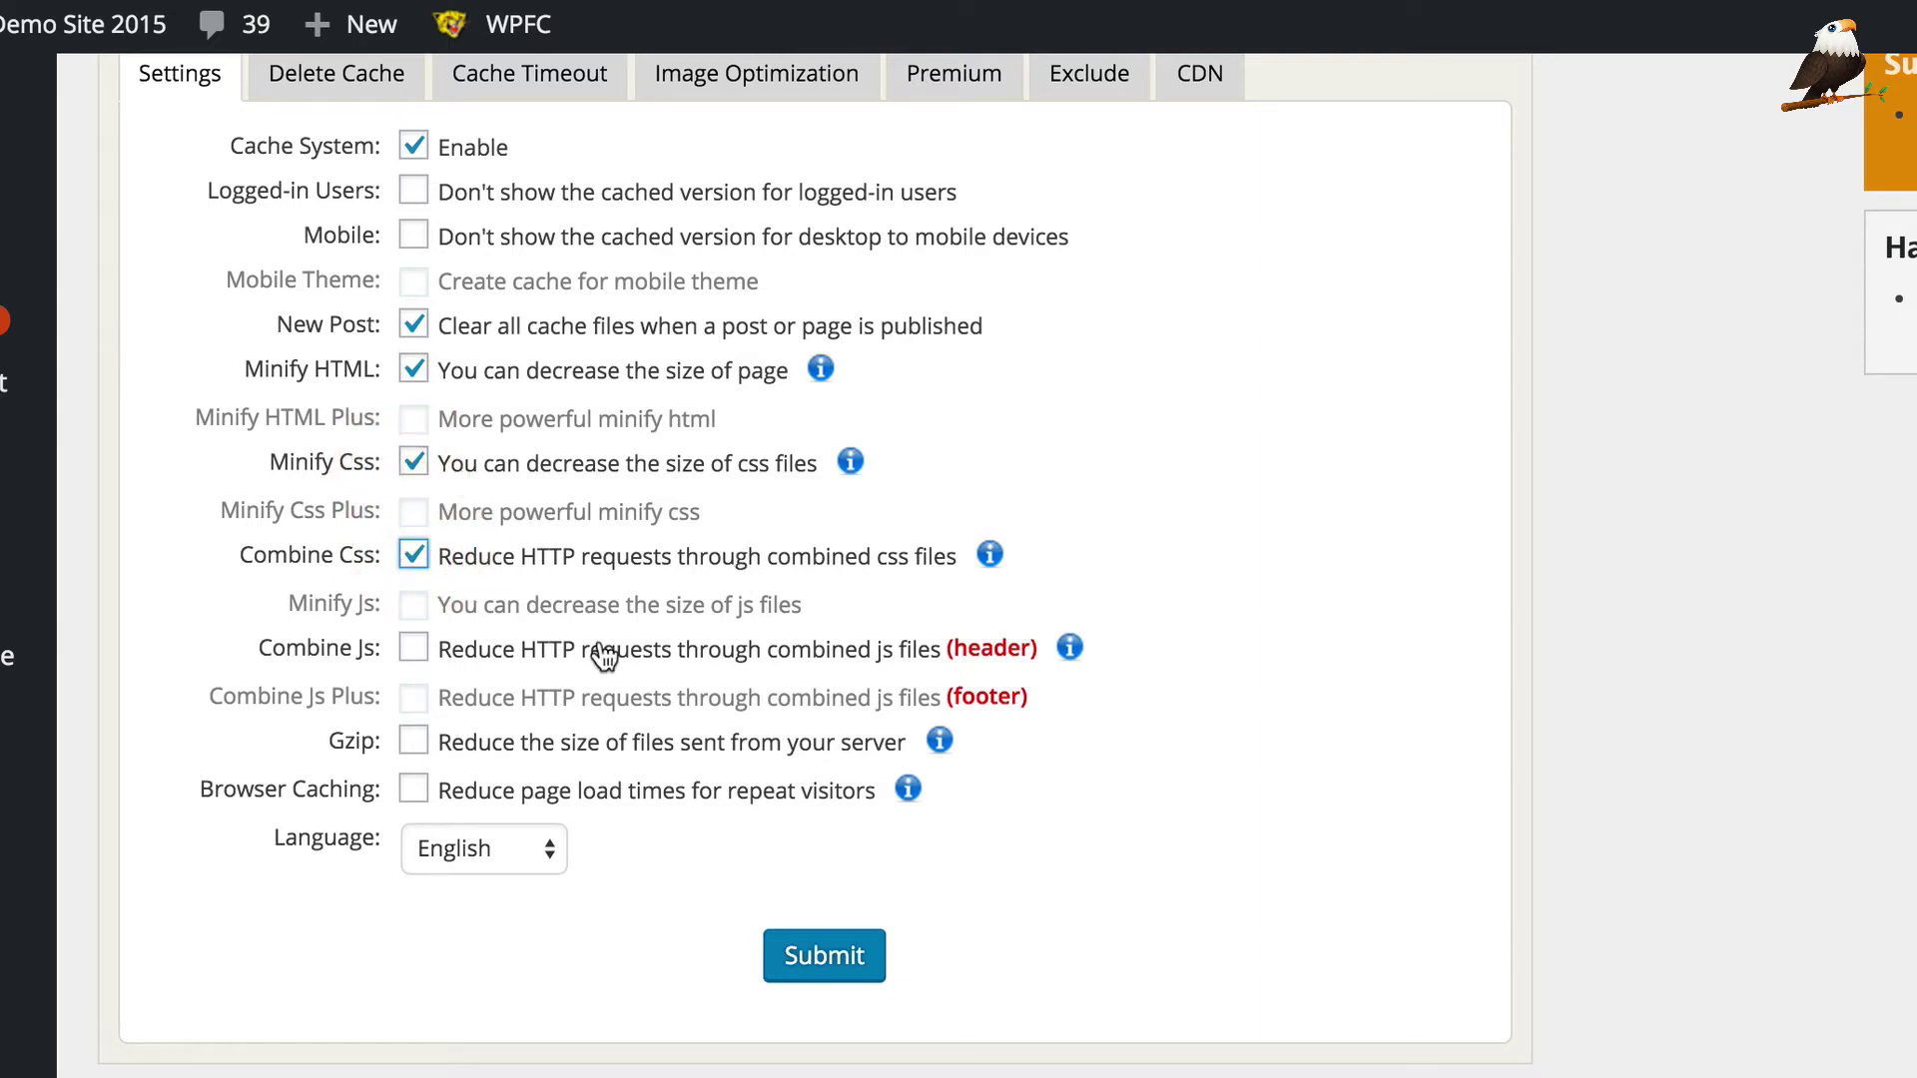
left_click(413, 648)
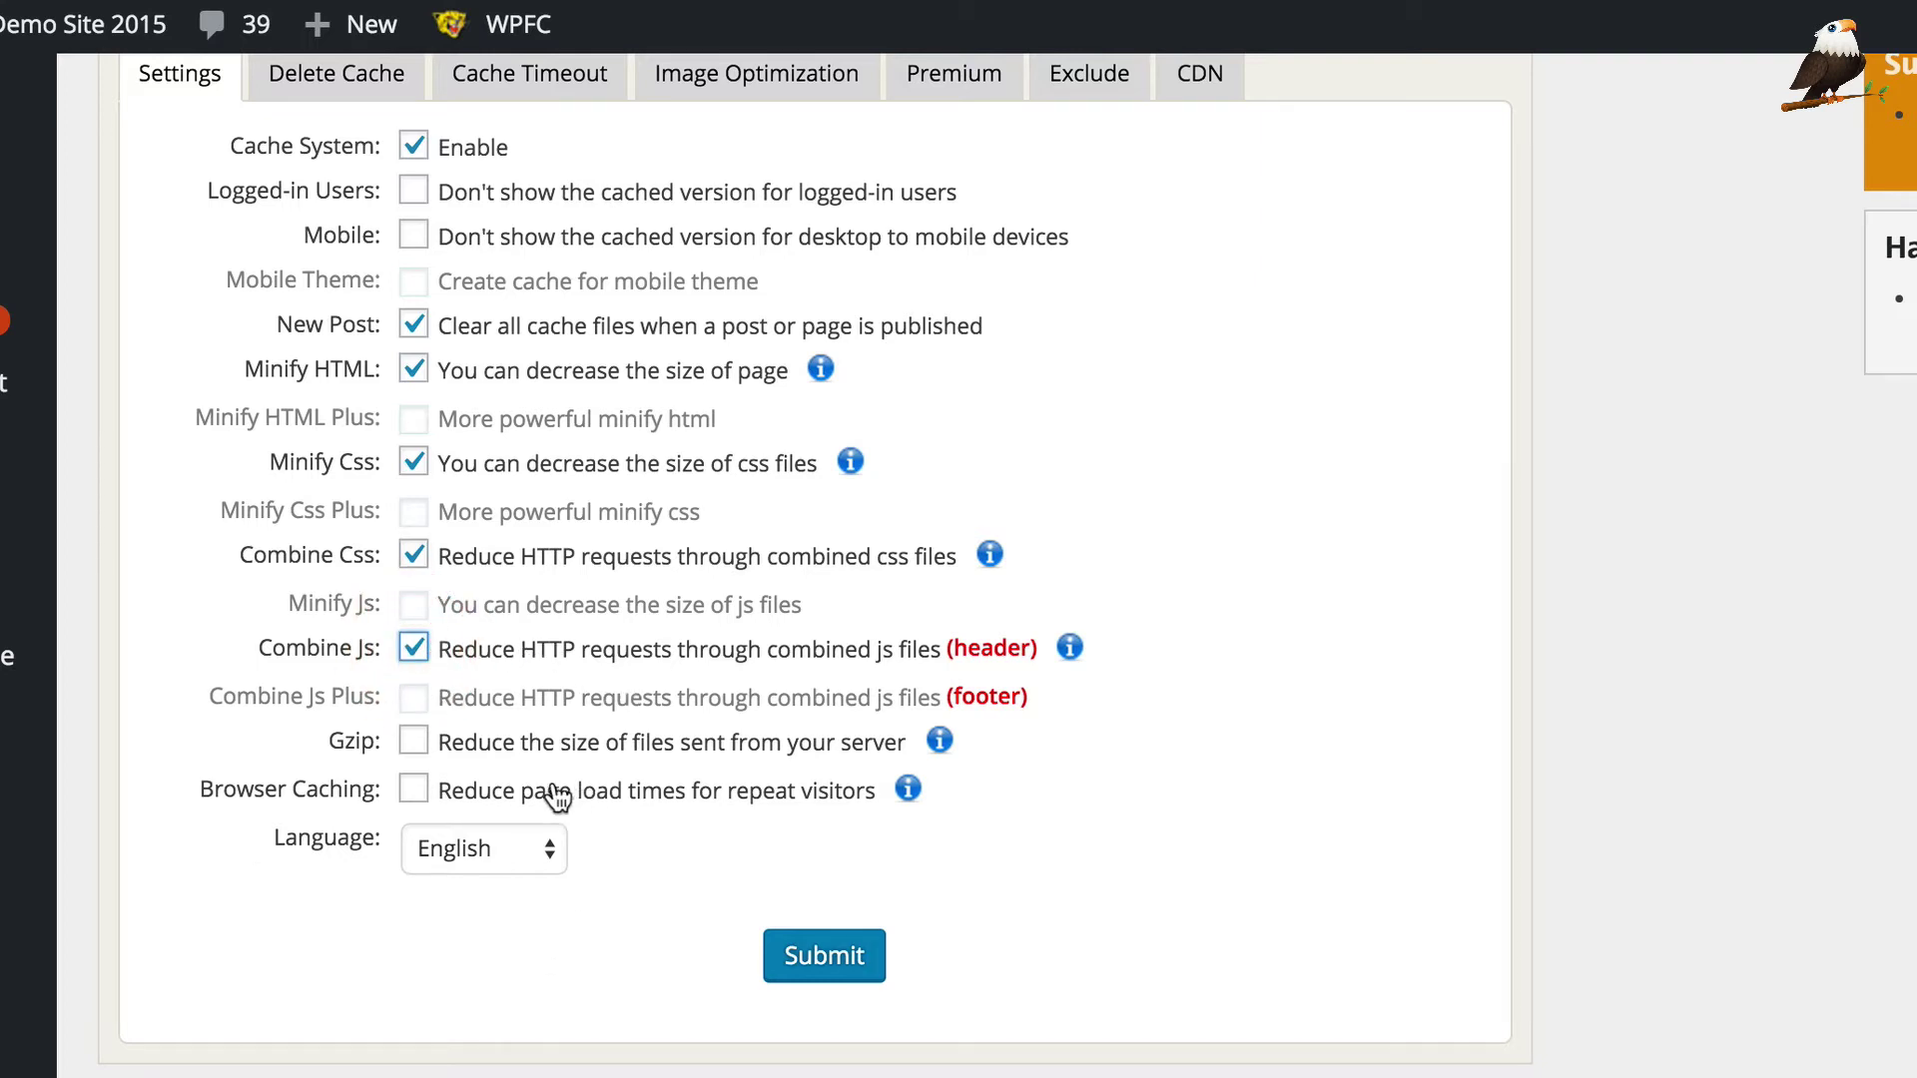
Enable Gzip and Browser Caching, dismiss the attention notice and save the cache options
left_click(413, 740)
left_click(413, 789)
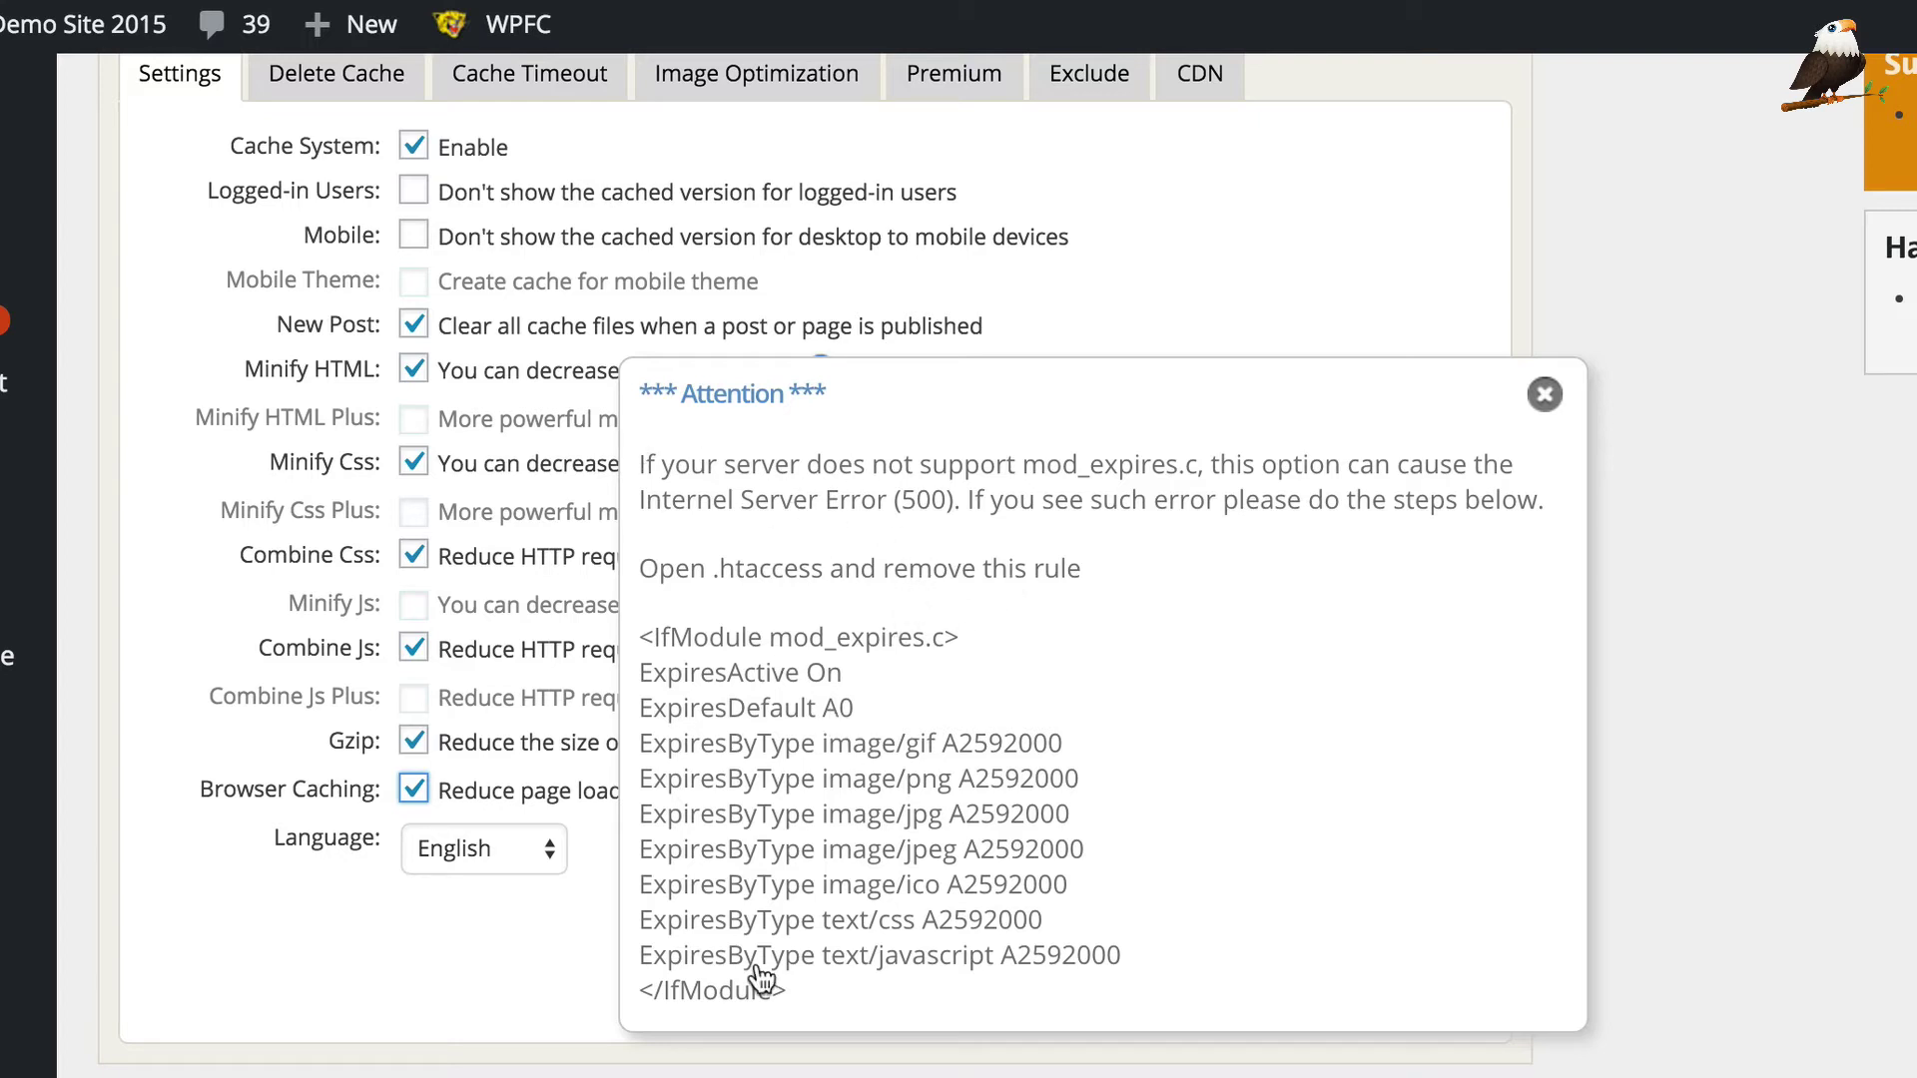
left_click(1542, 399)
left_click(817, 957)
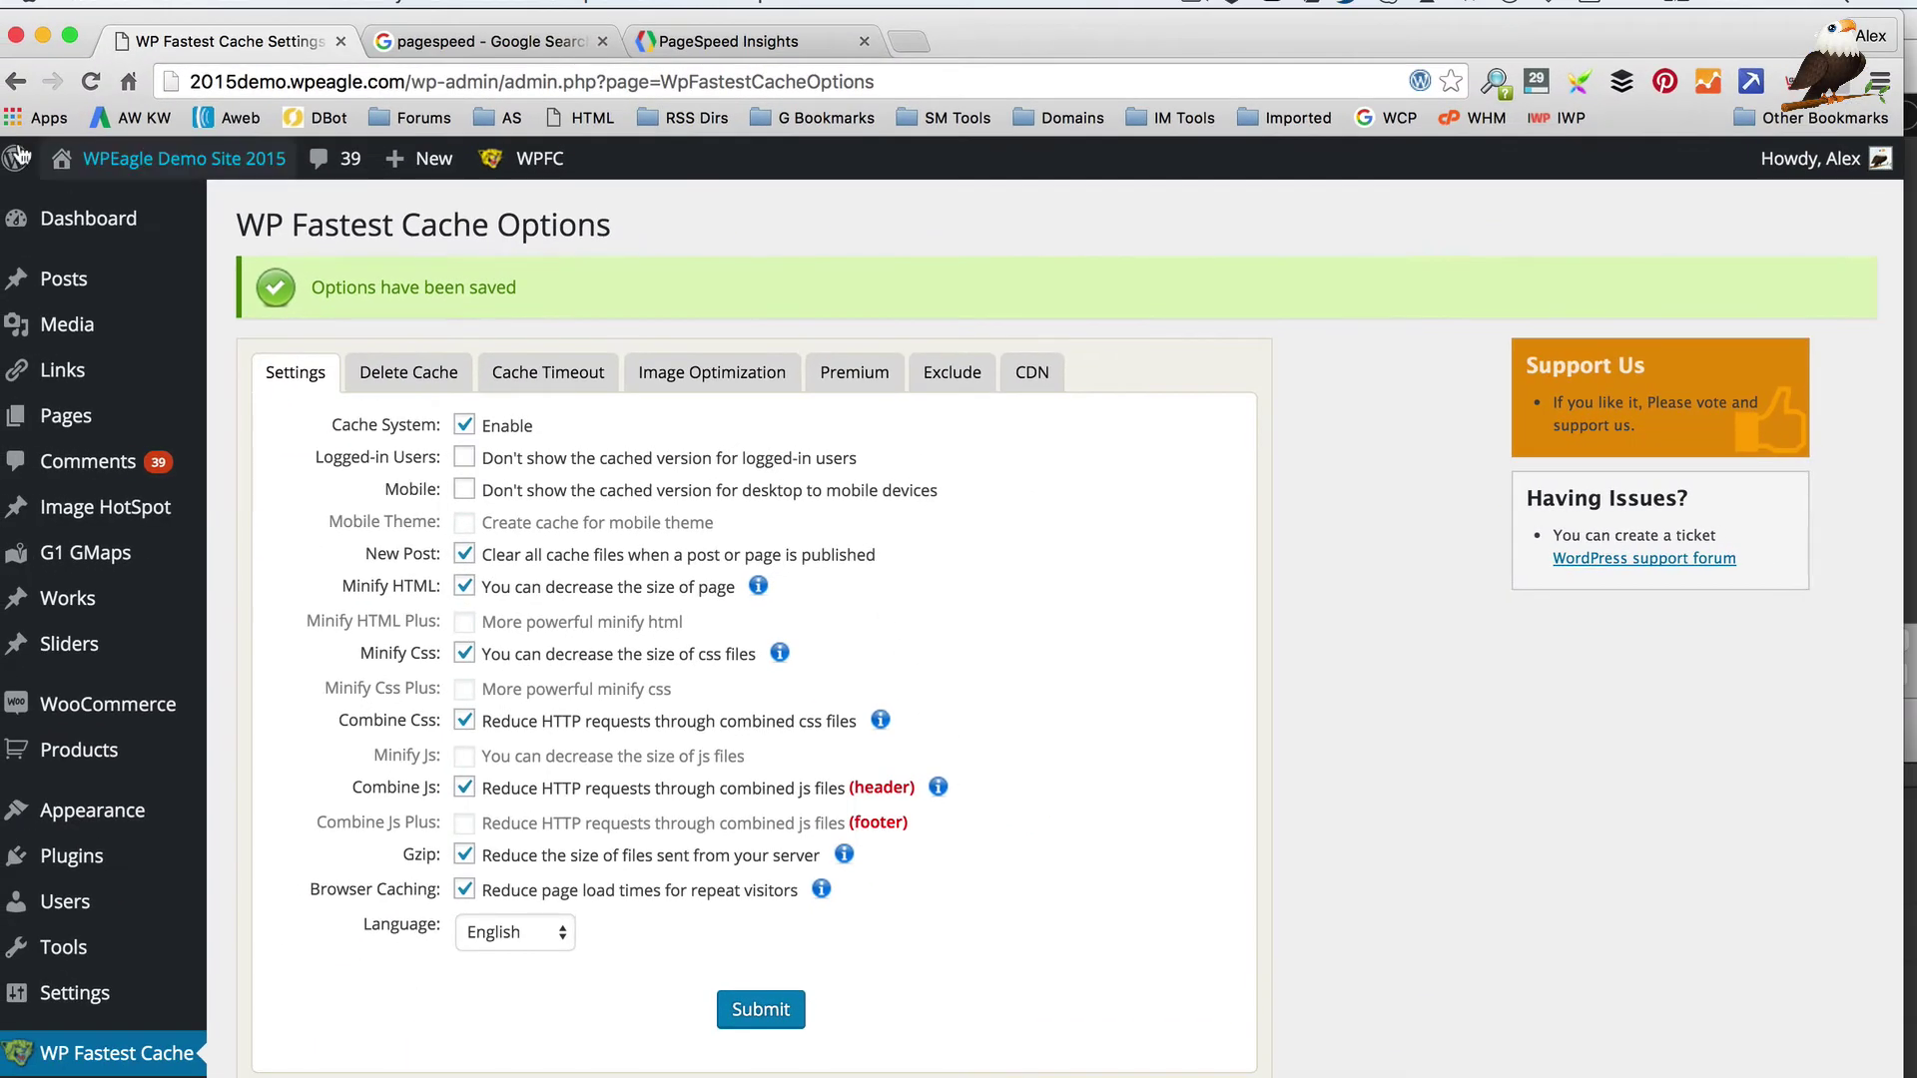
Visit the demo site's home page and look through it to check that it displays properly
mouse_move(96, 155)
left_click(140, 206)
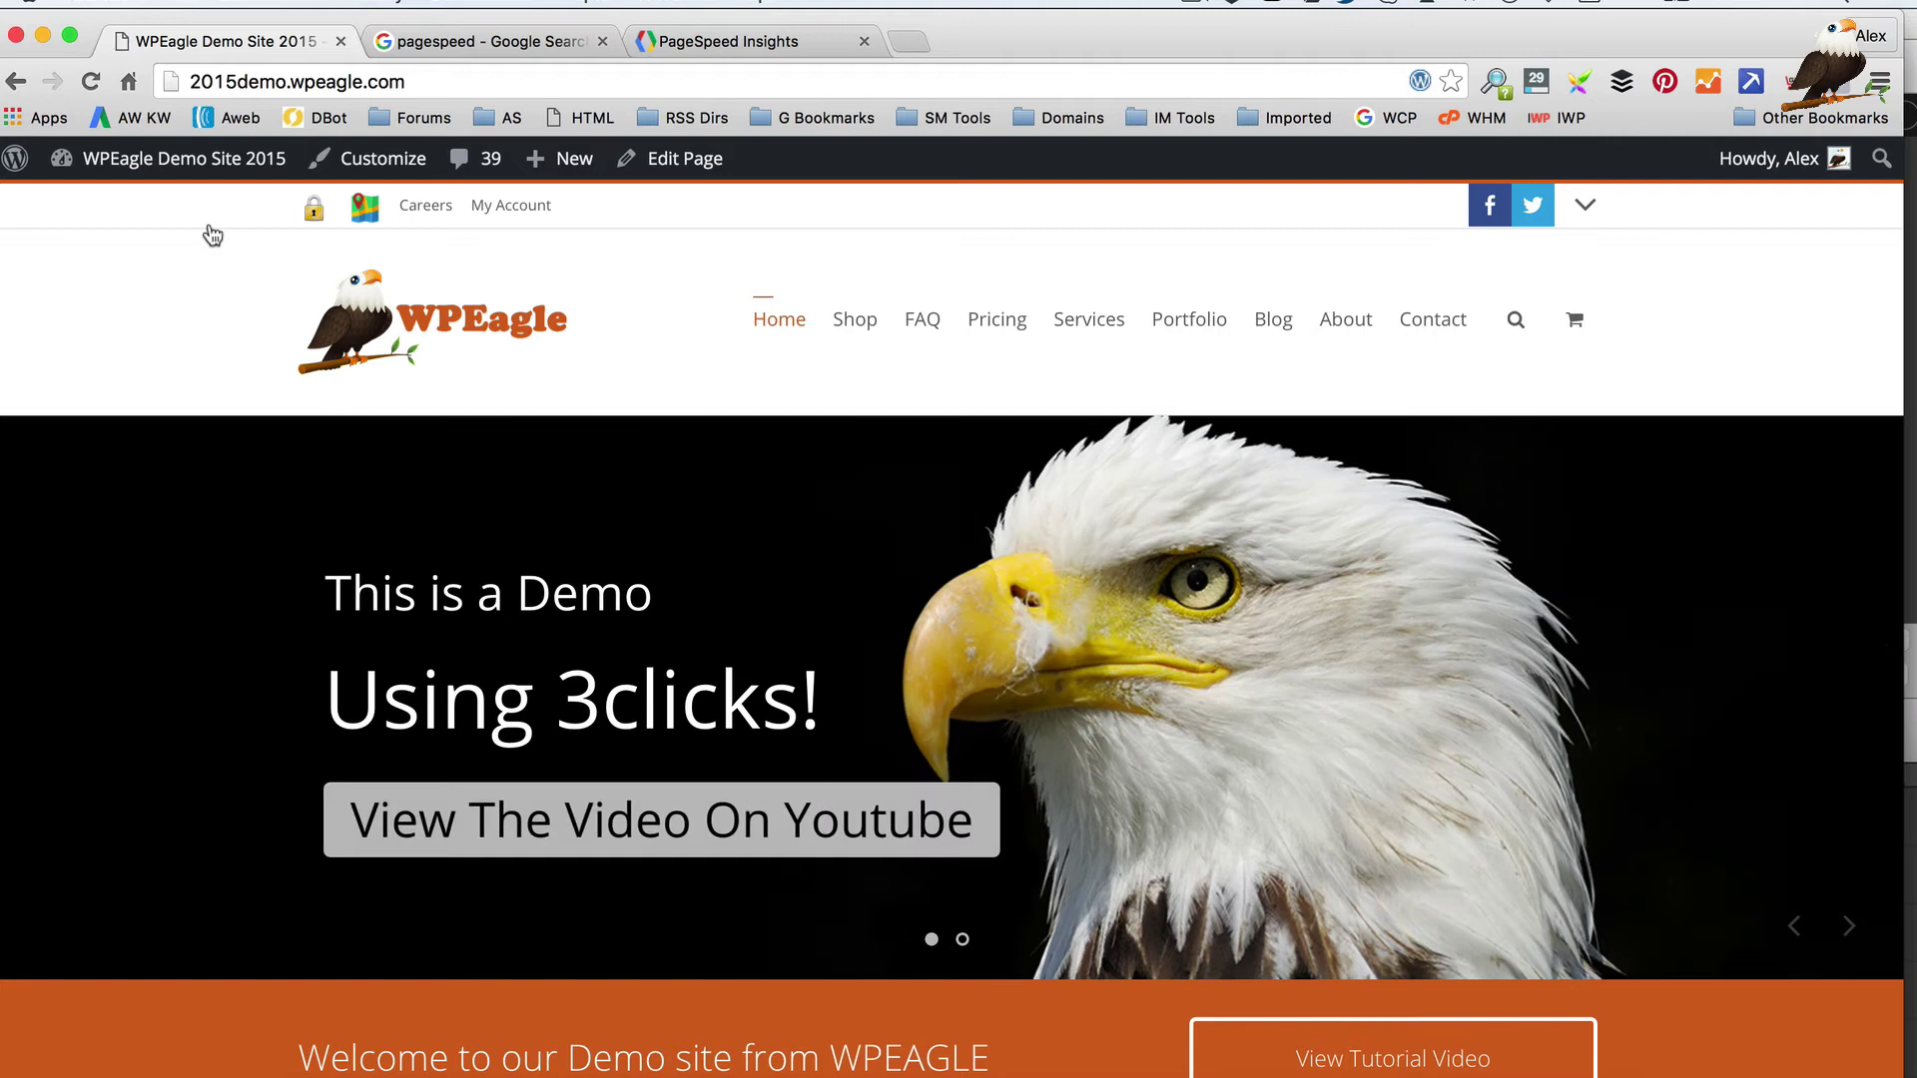
scroll(605, 345, "down", 1)
scroll(606, 352, "down", 5)
scroll(602, 353, "up", 6)
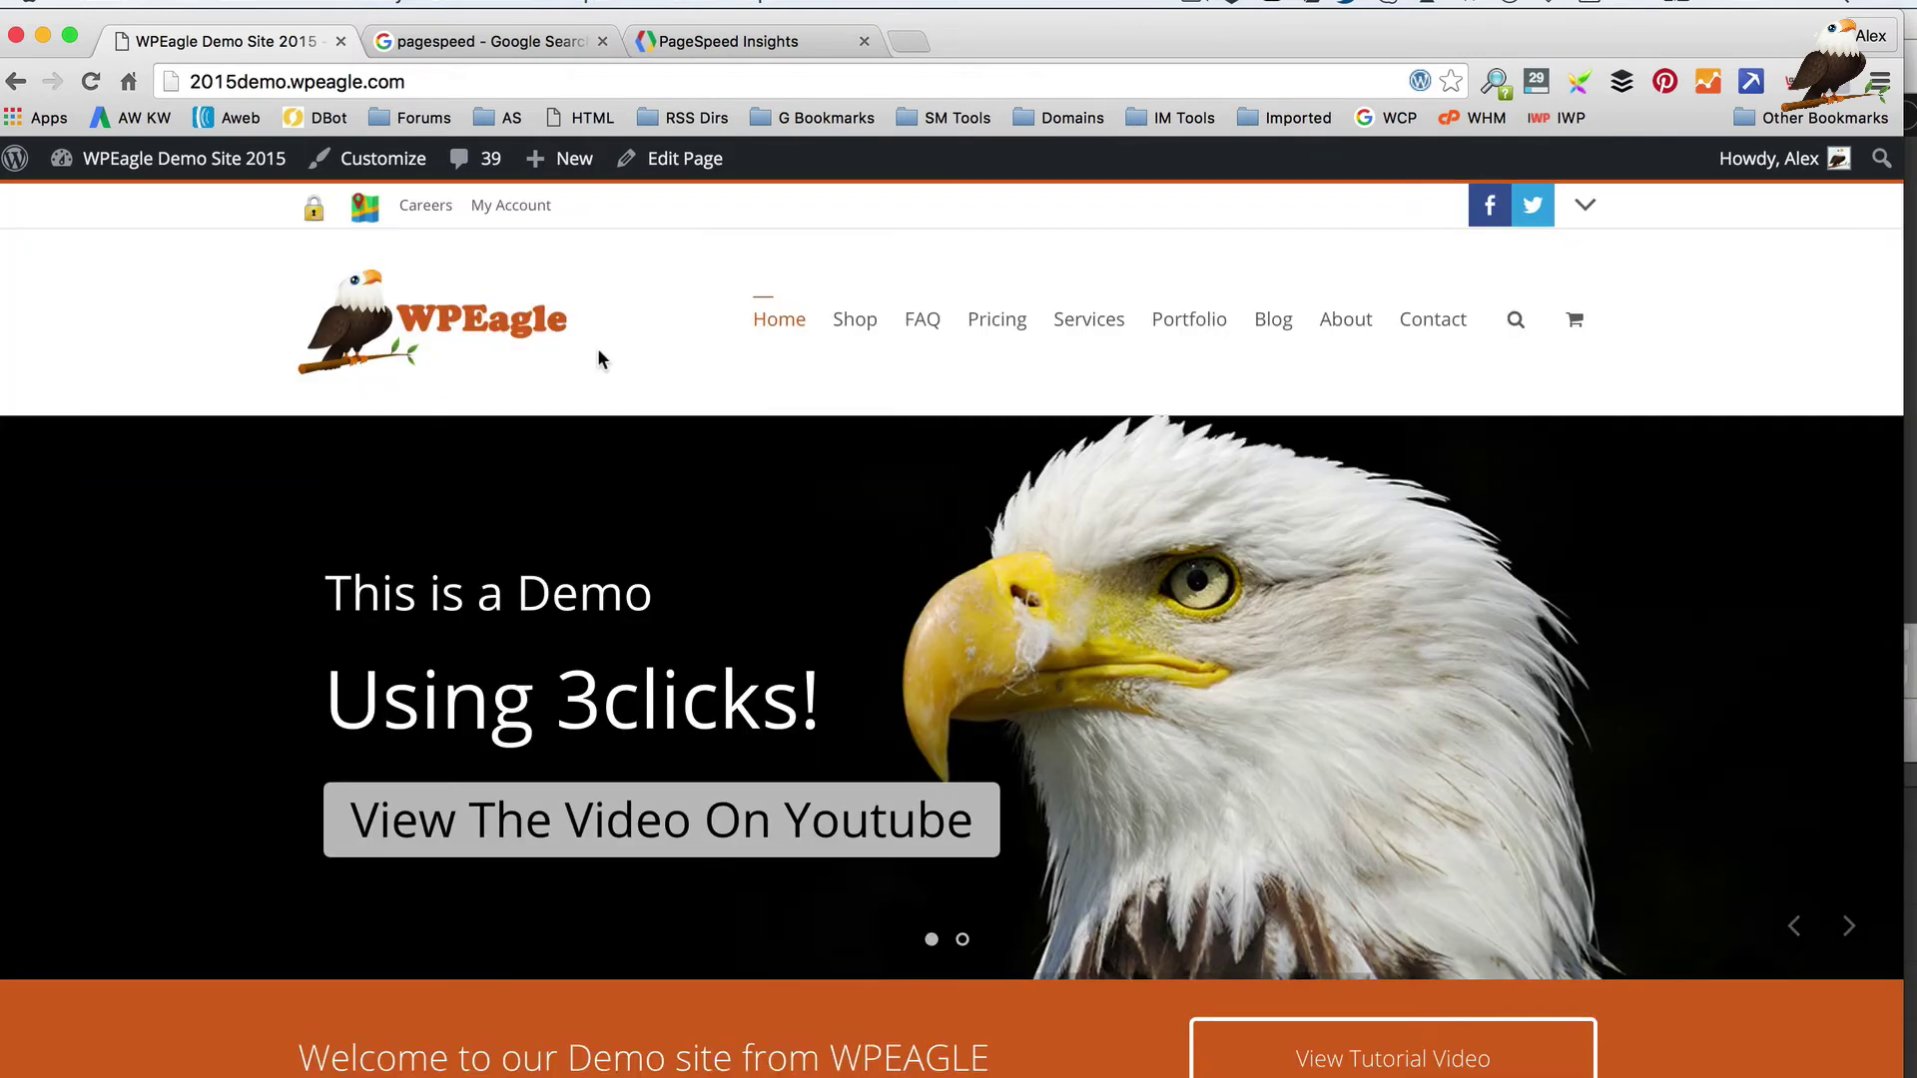
left_click(756, 45)
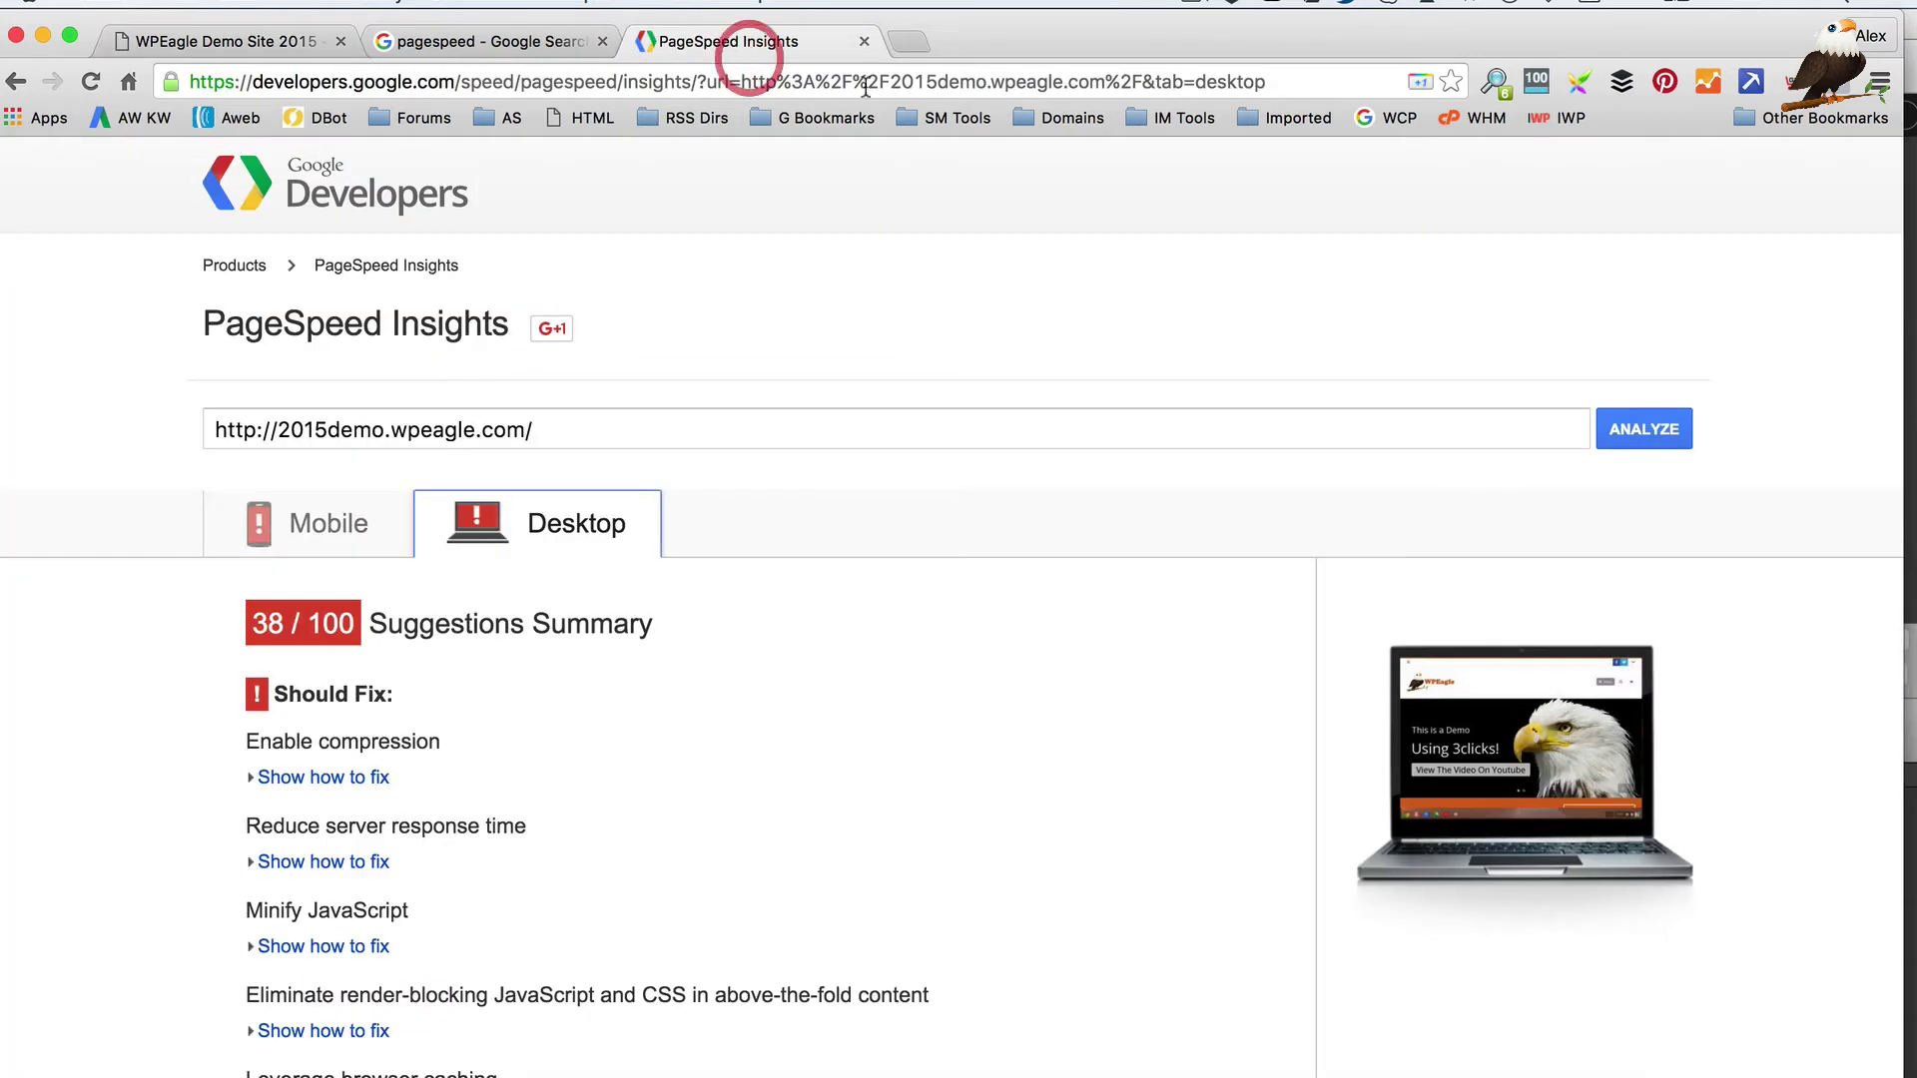
left_click(1627, 434)
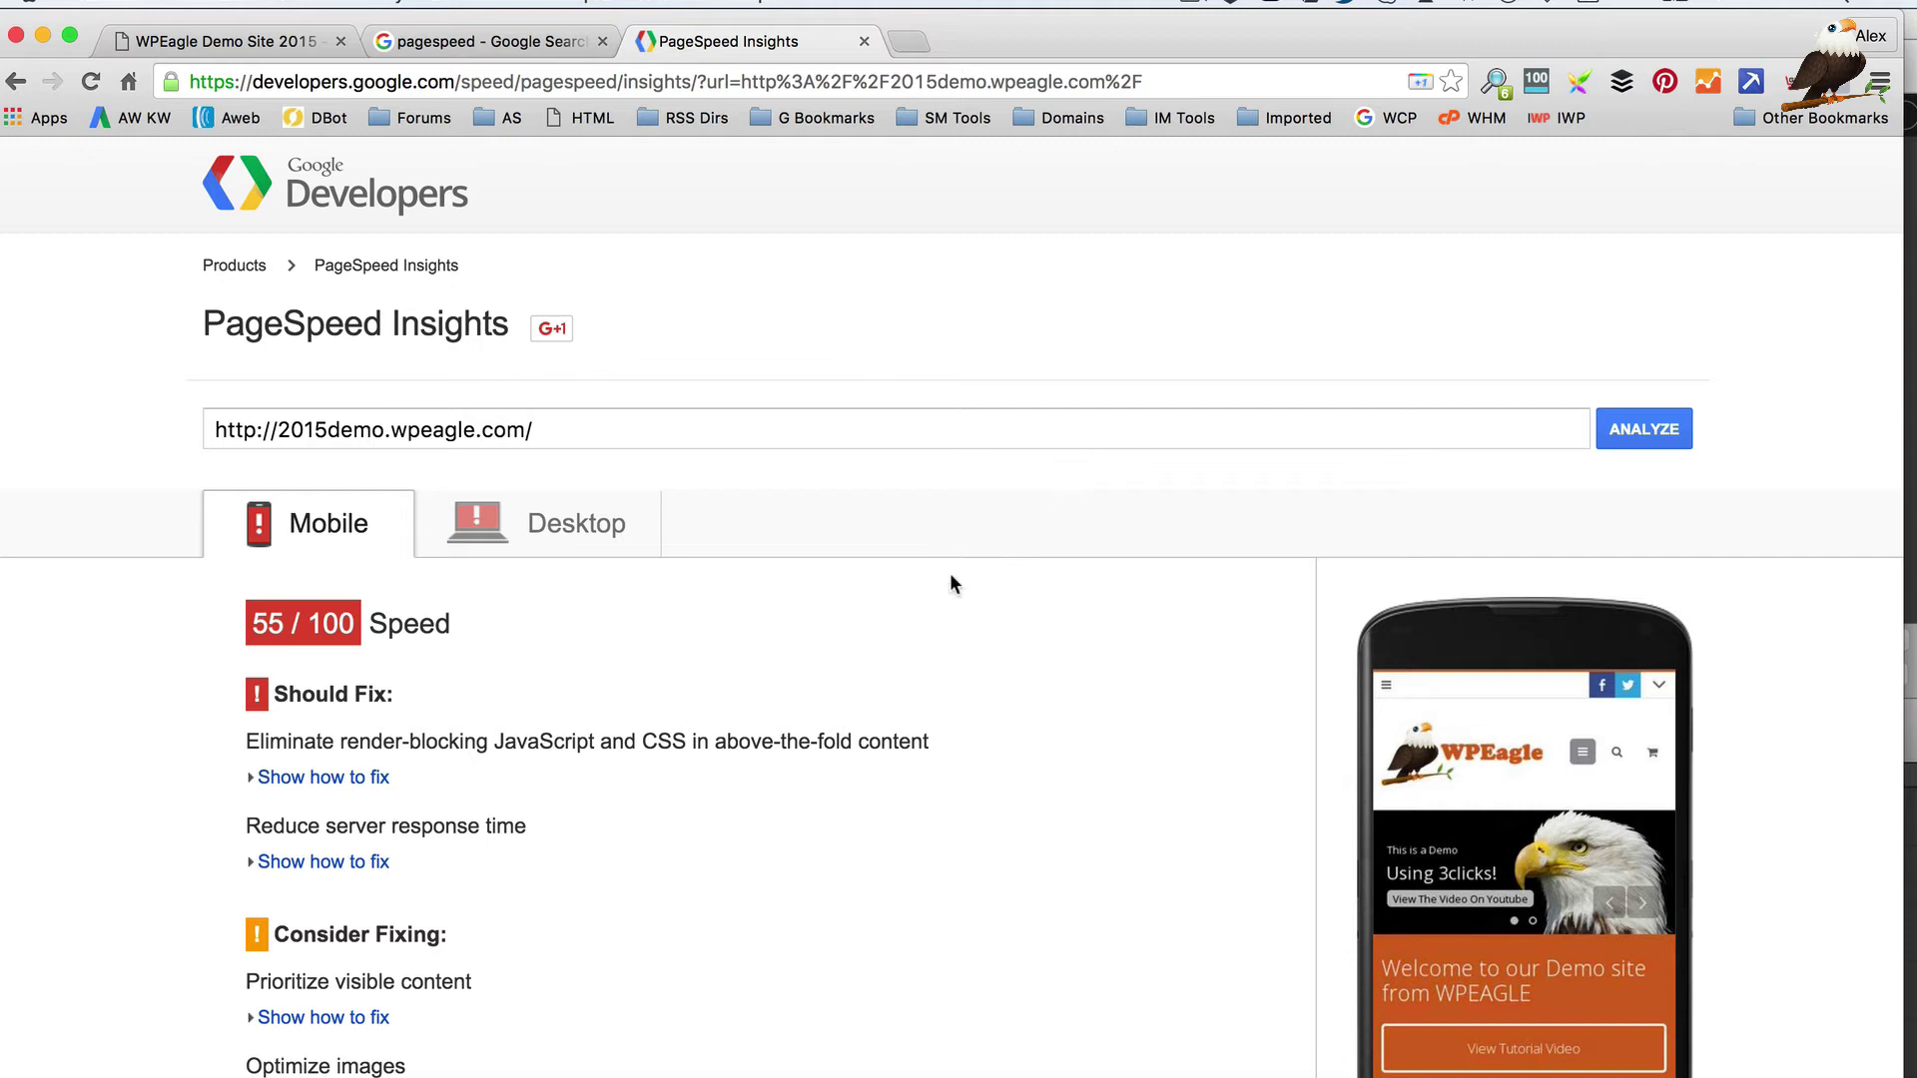
left_click(549, 521)
scroll(740, 559, "down", 2)
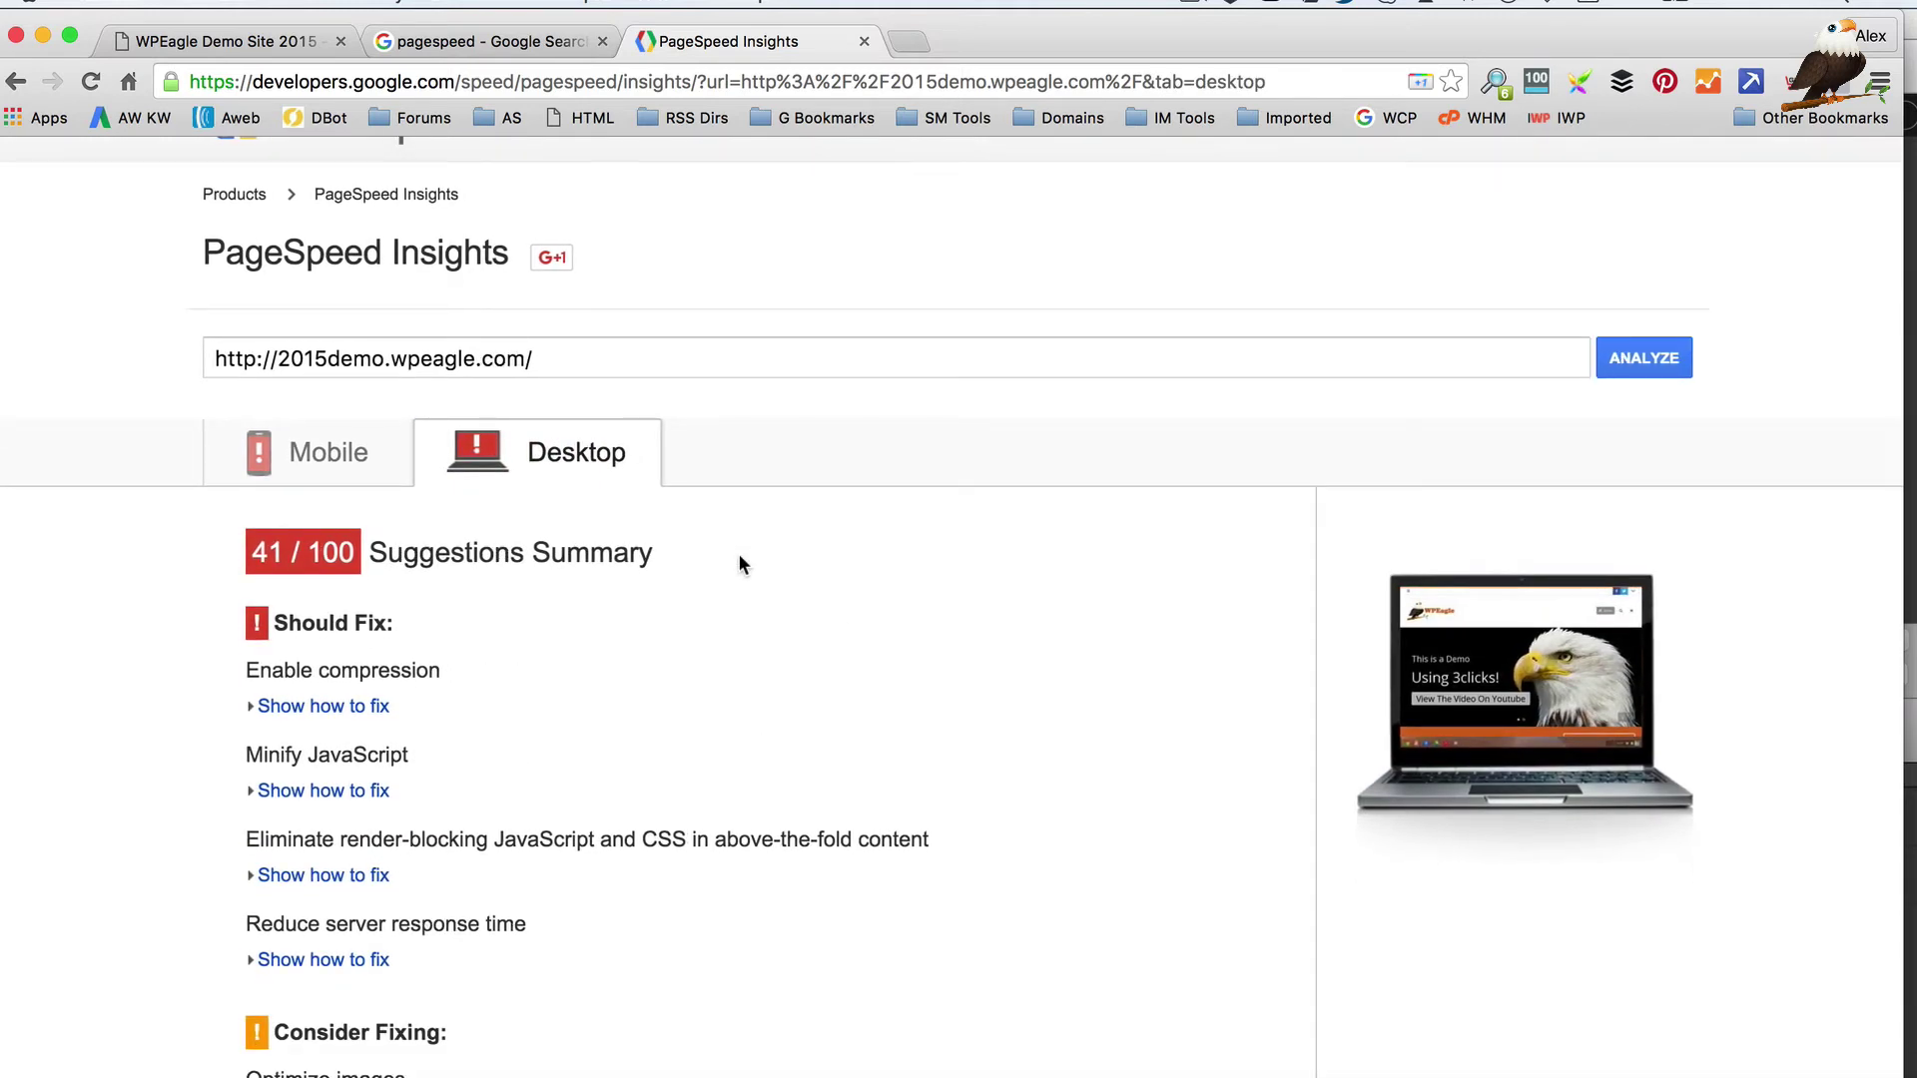
Return to the demo site's WordPress dashboard and delete the WP Fastest Cache cache
left_click(204, 41)
mouse_move(109, 157)
left_click(100, 207)
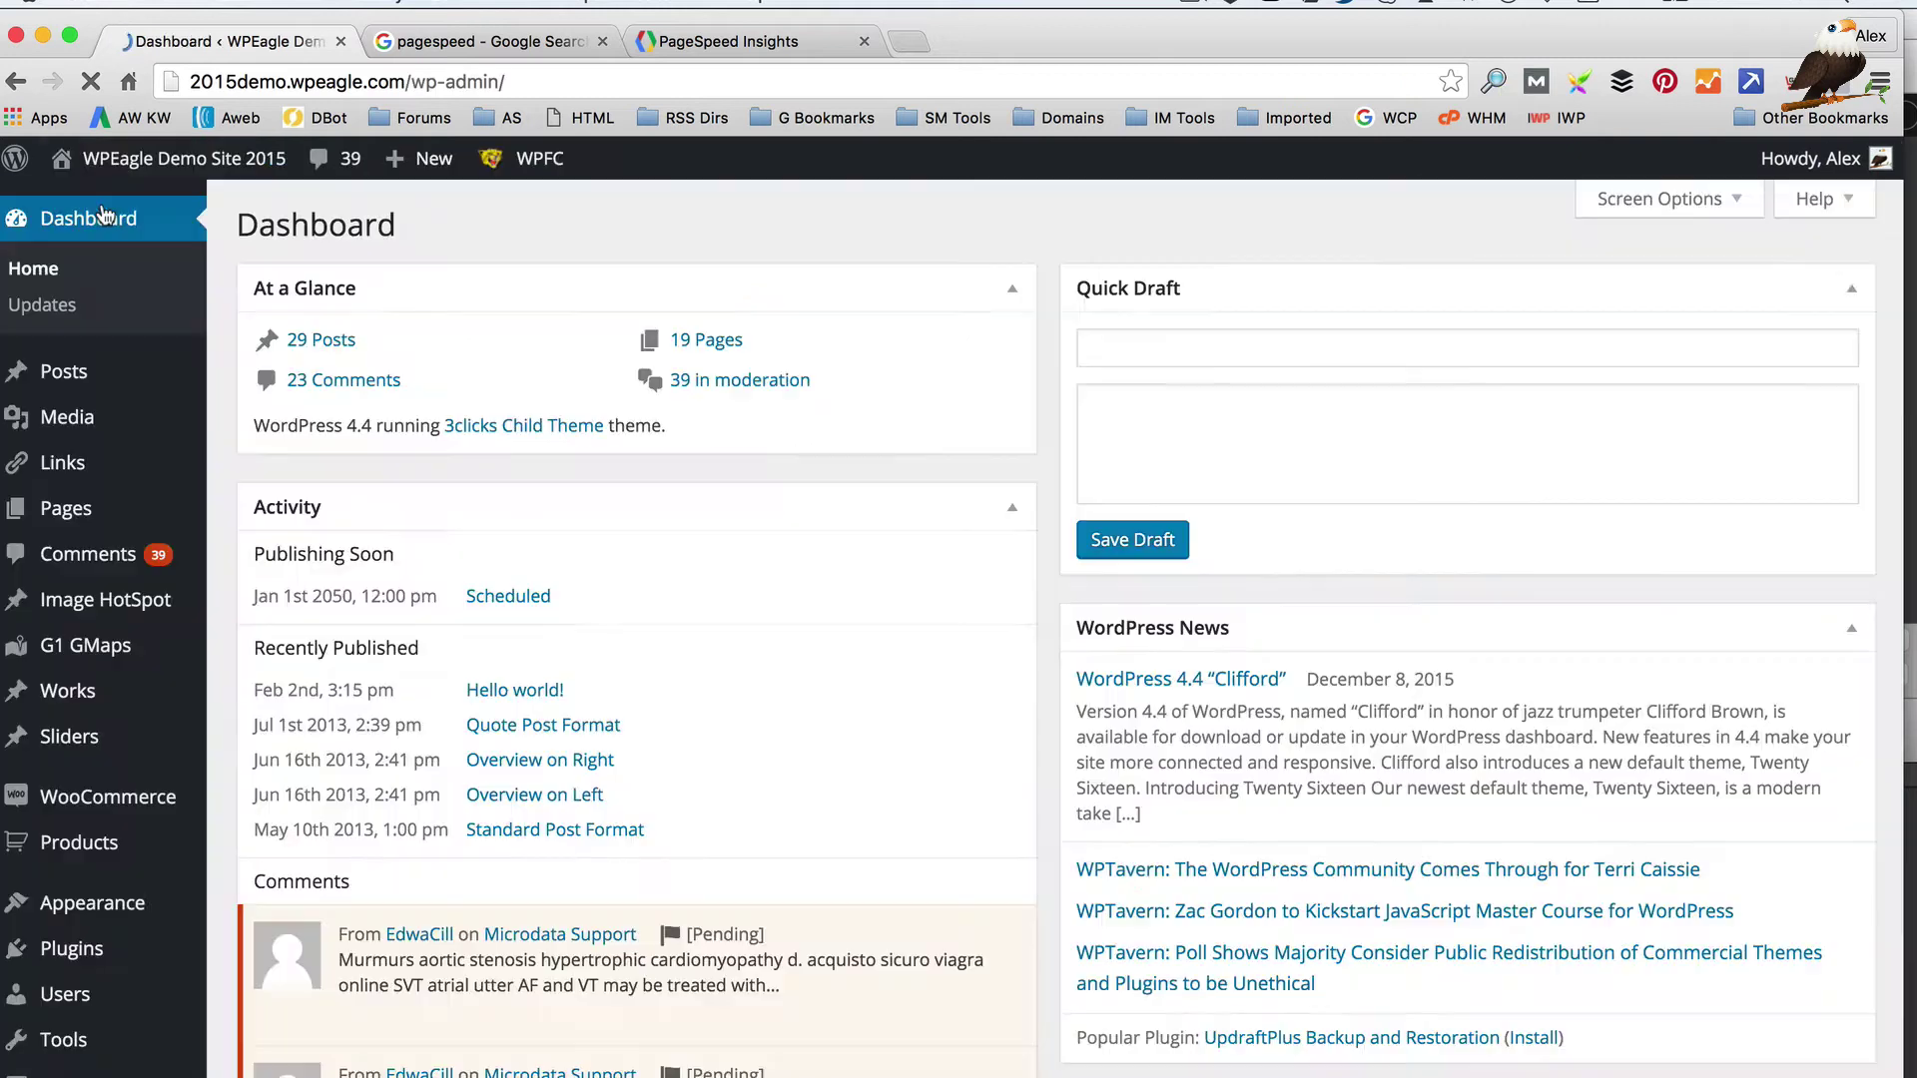
mouse_move(574, 163)
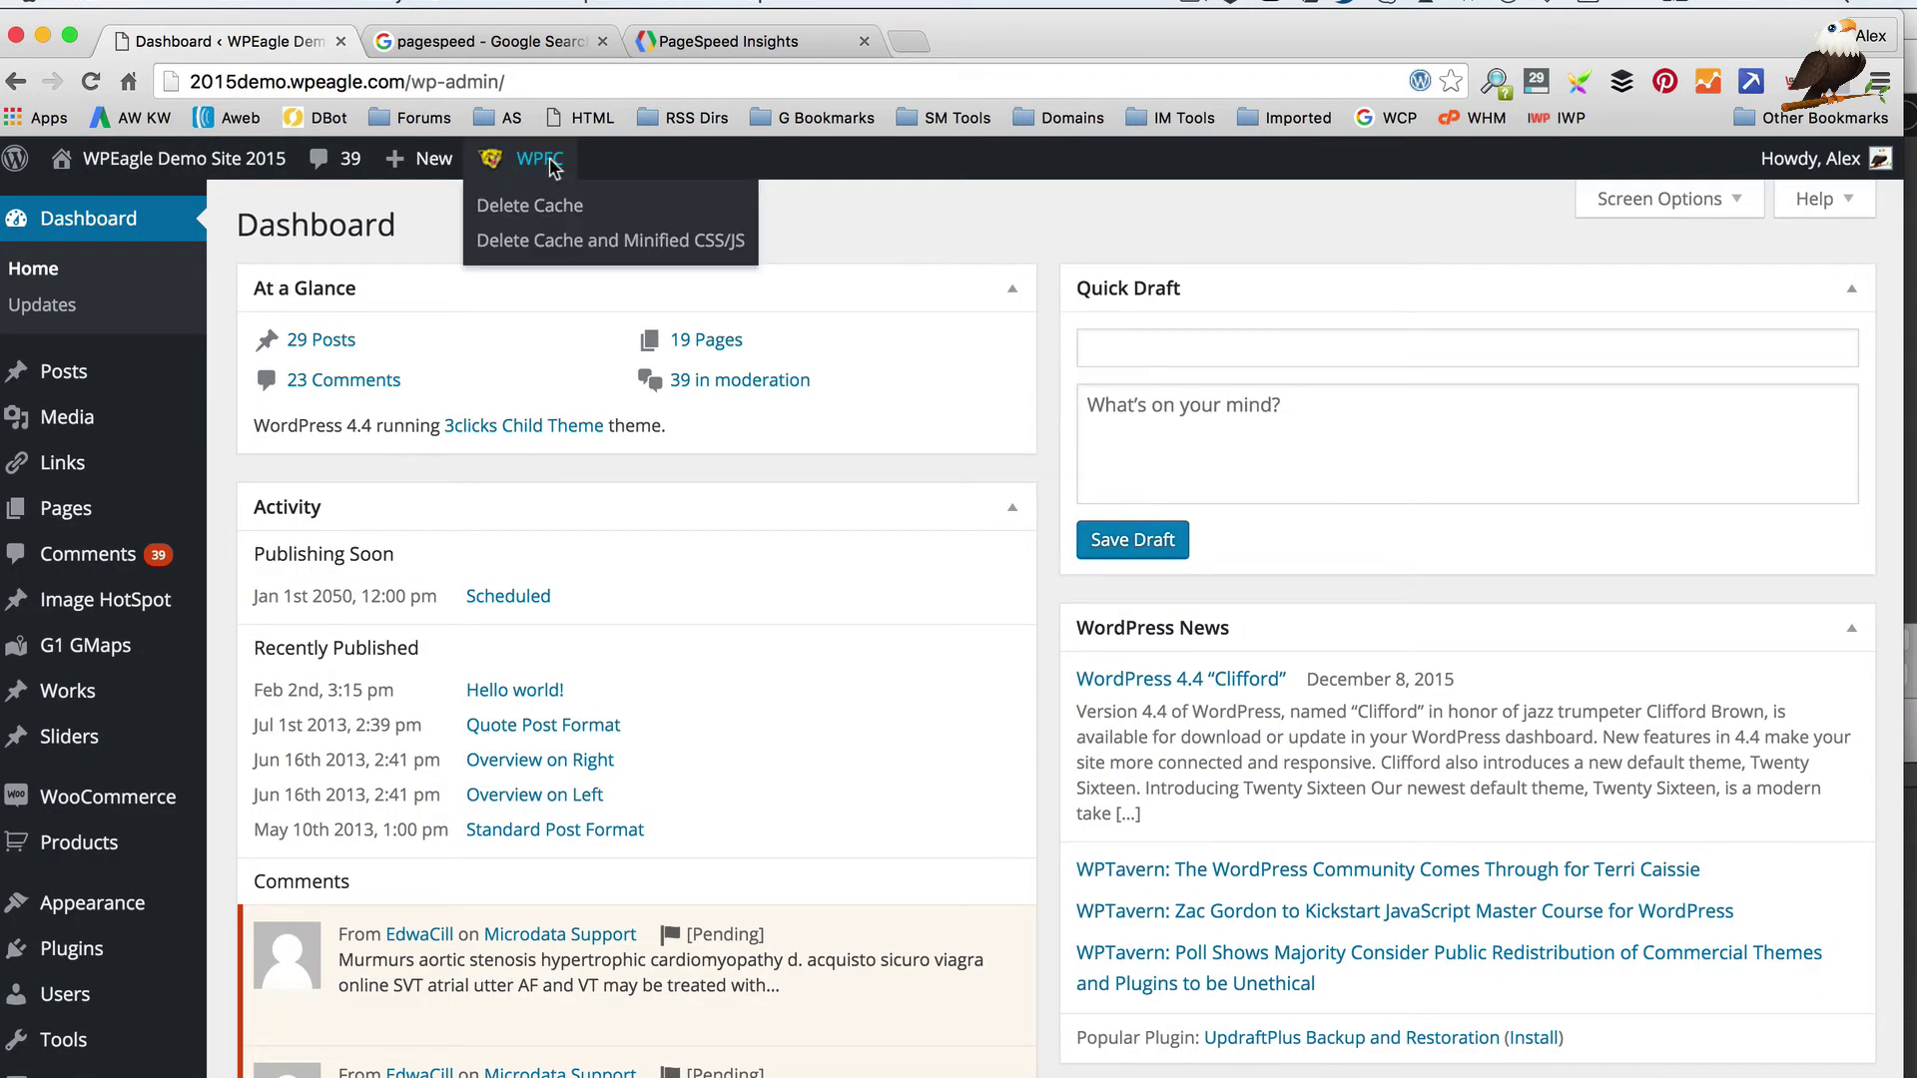
left_click(529, 206)
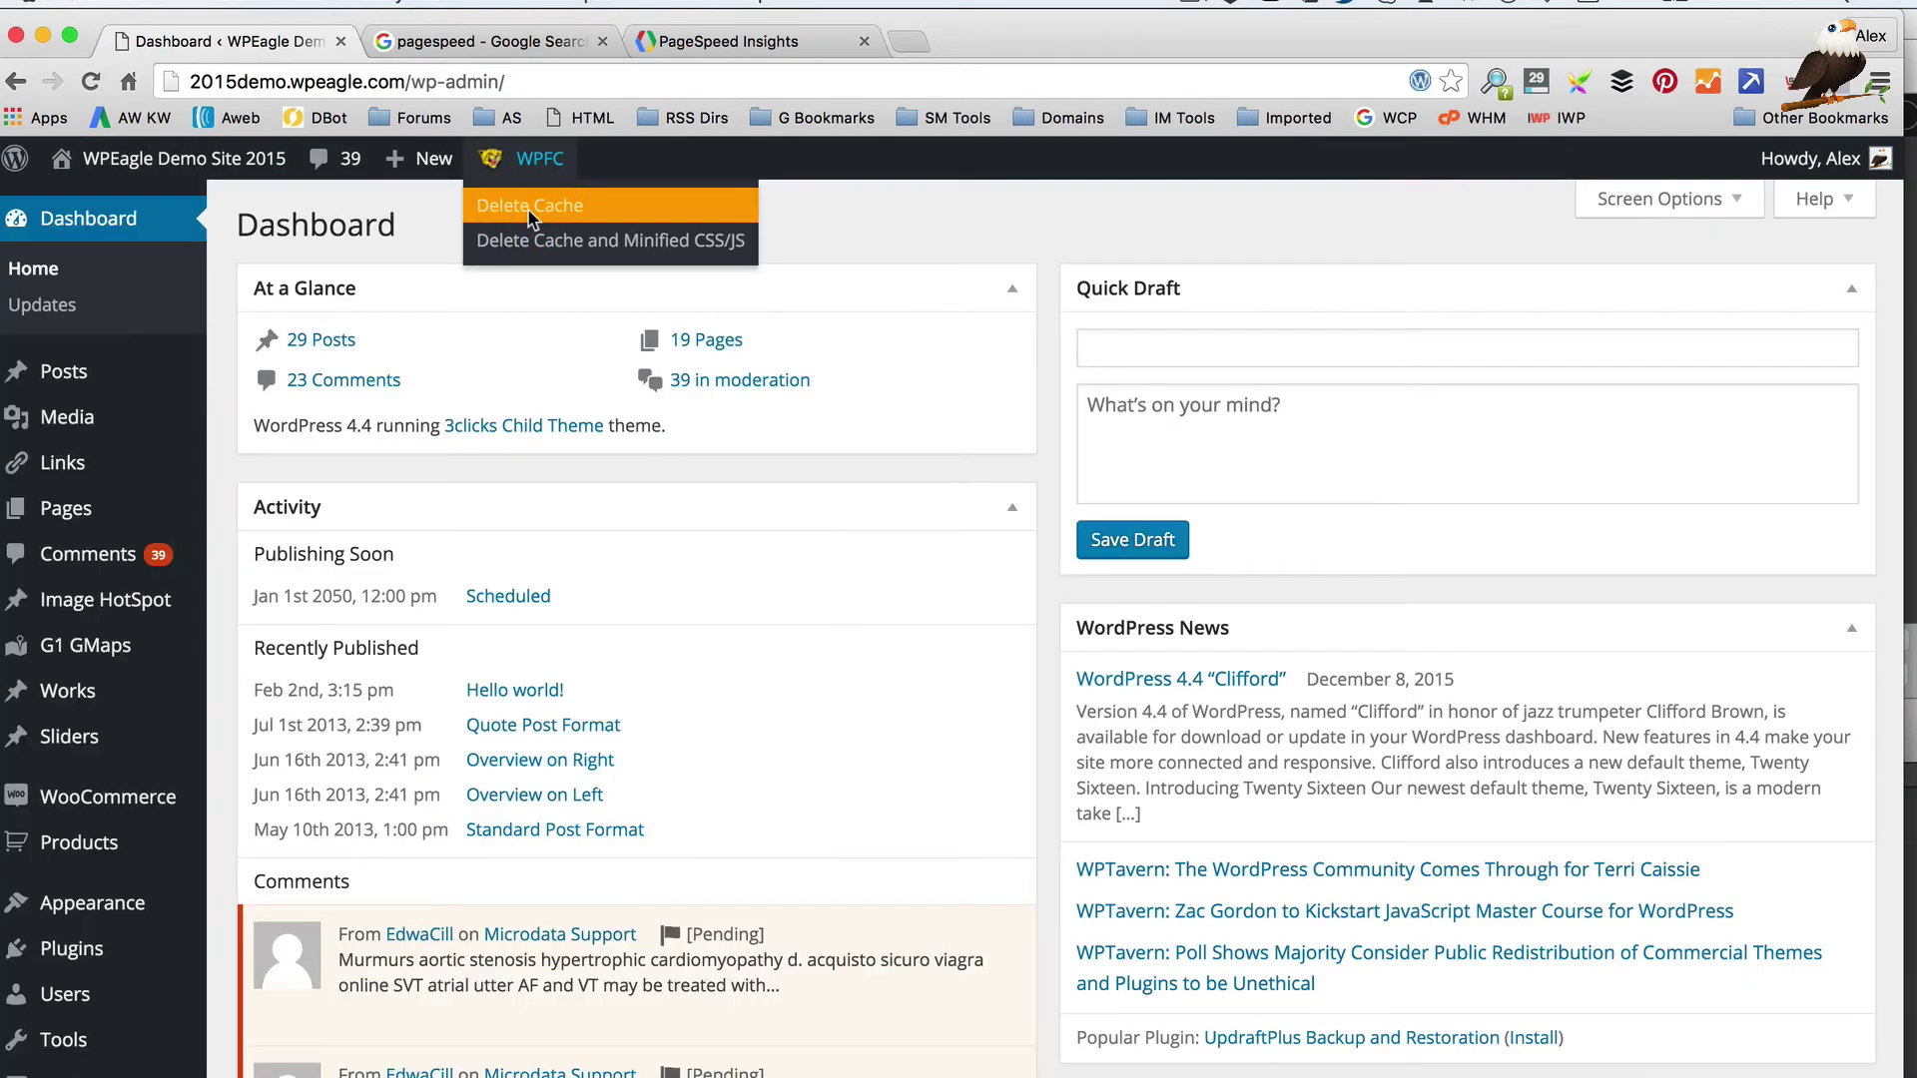
left_click(757, 46)
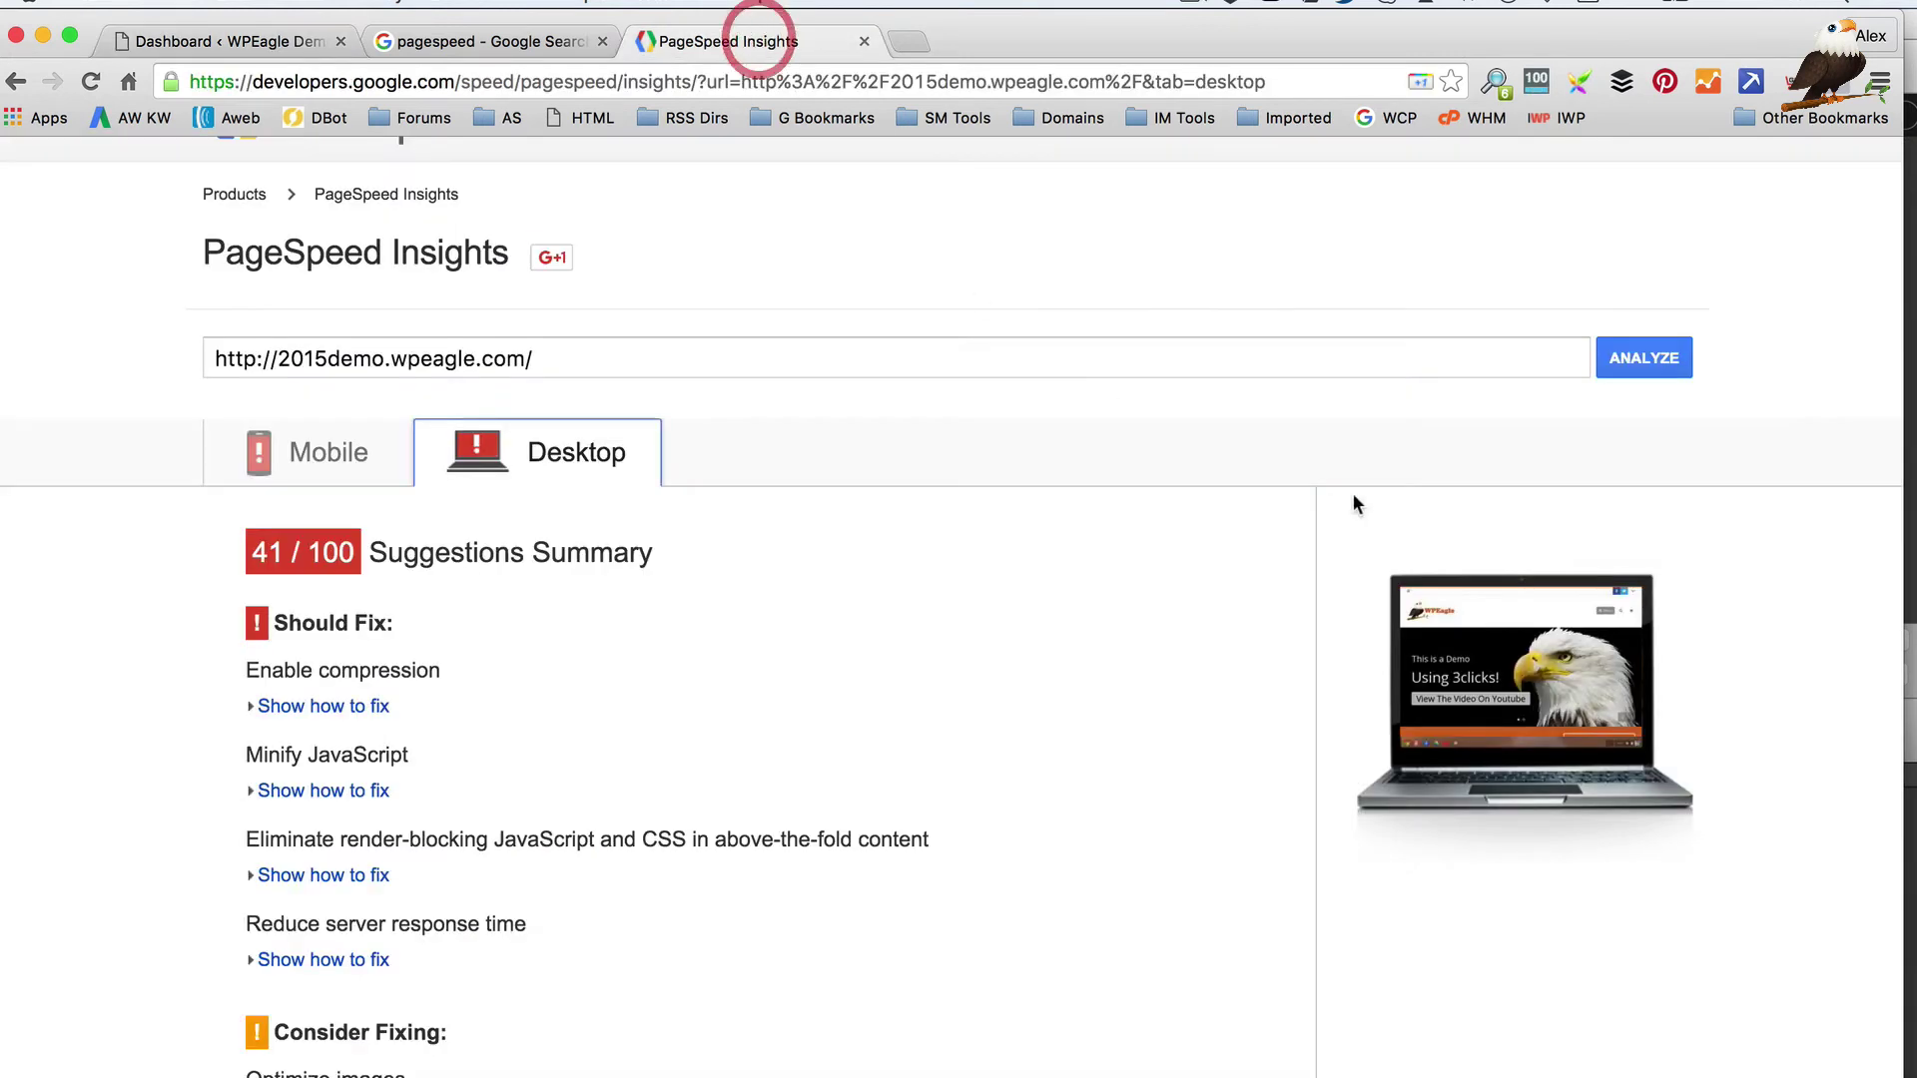
scroll(1157, 500, "down", 5)
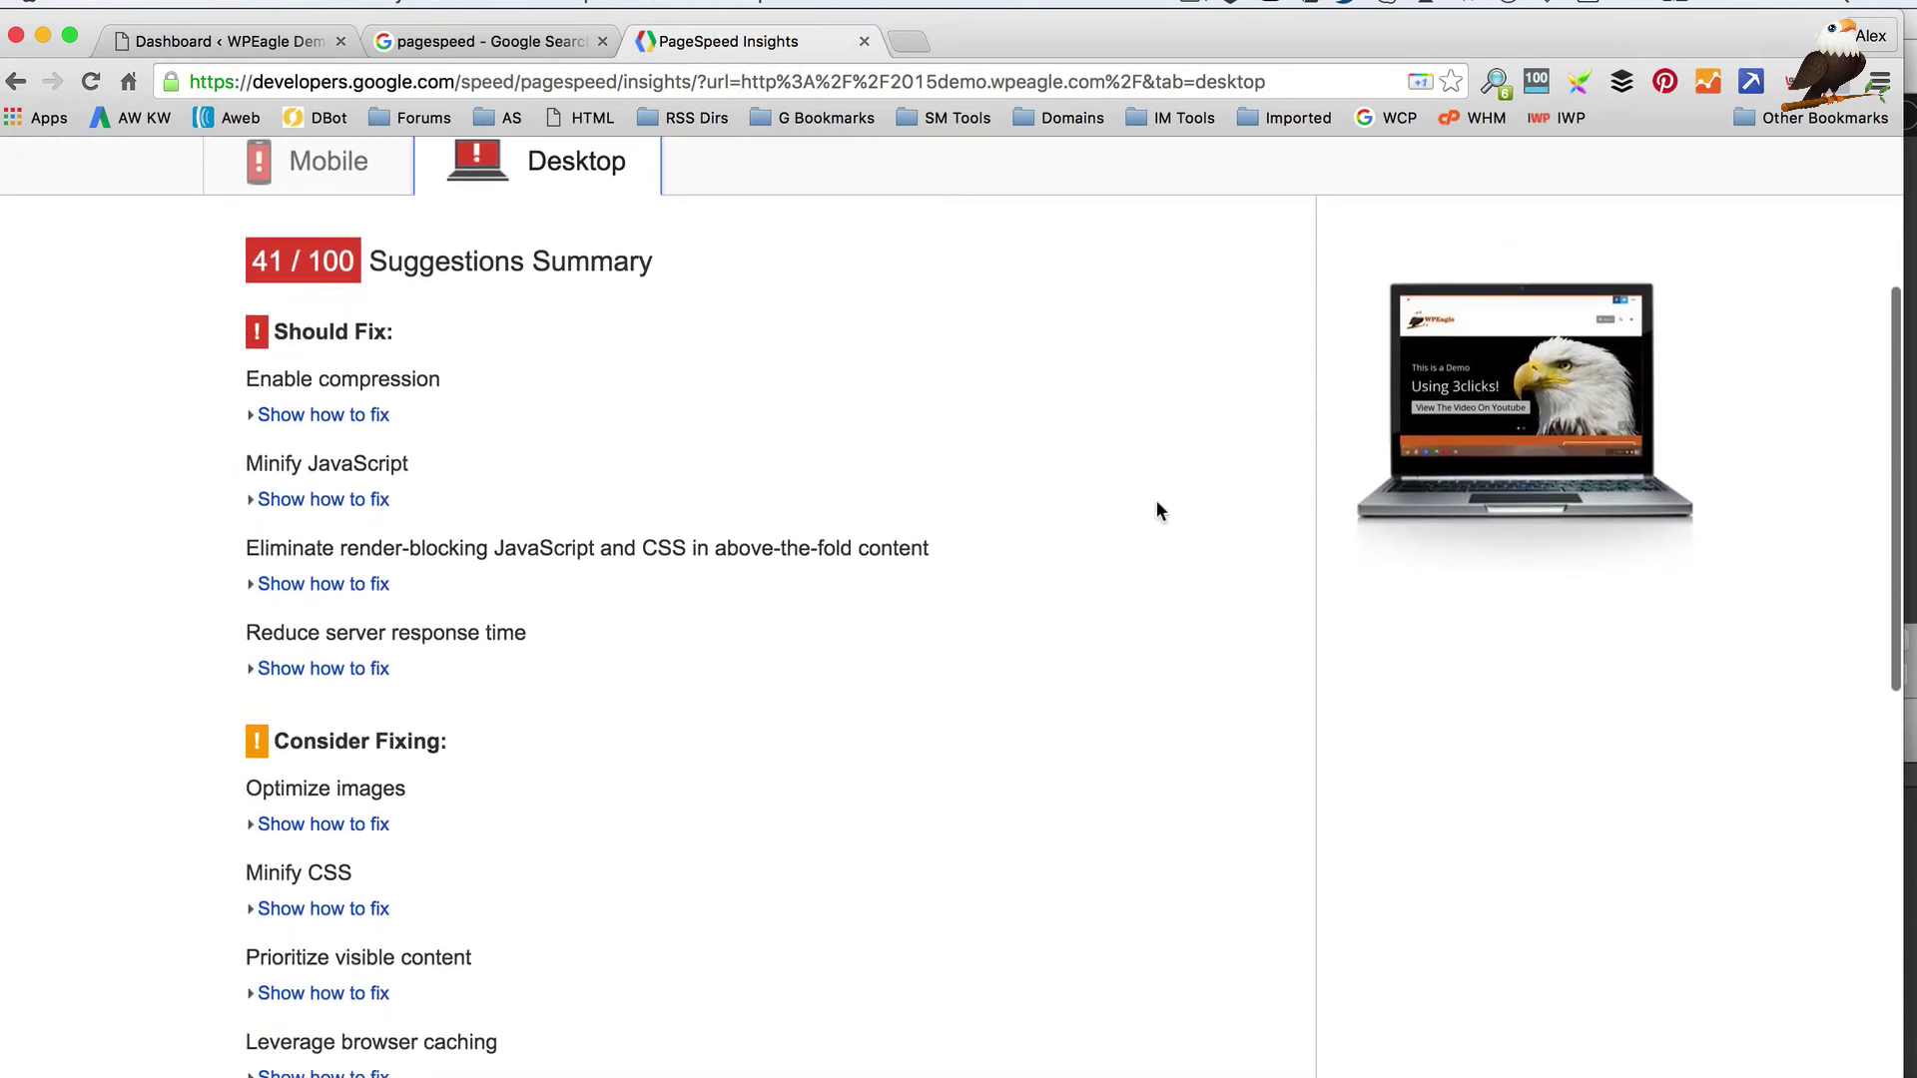
scroll(1156, 509, "down", 1)
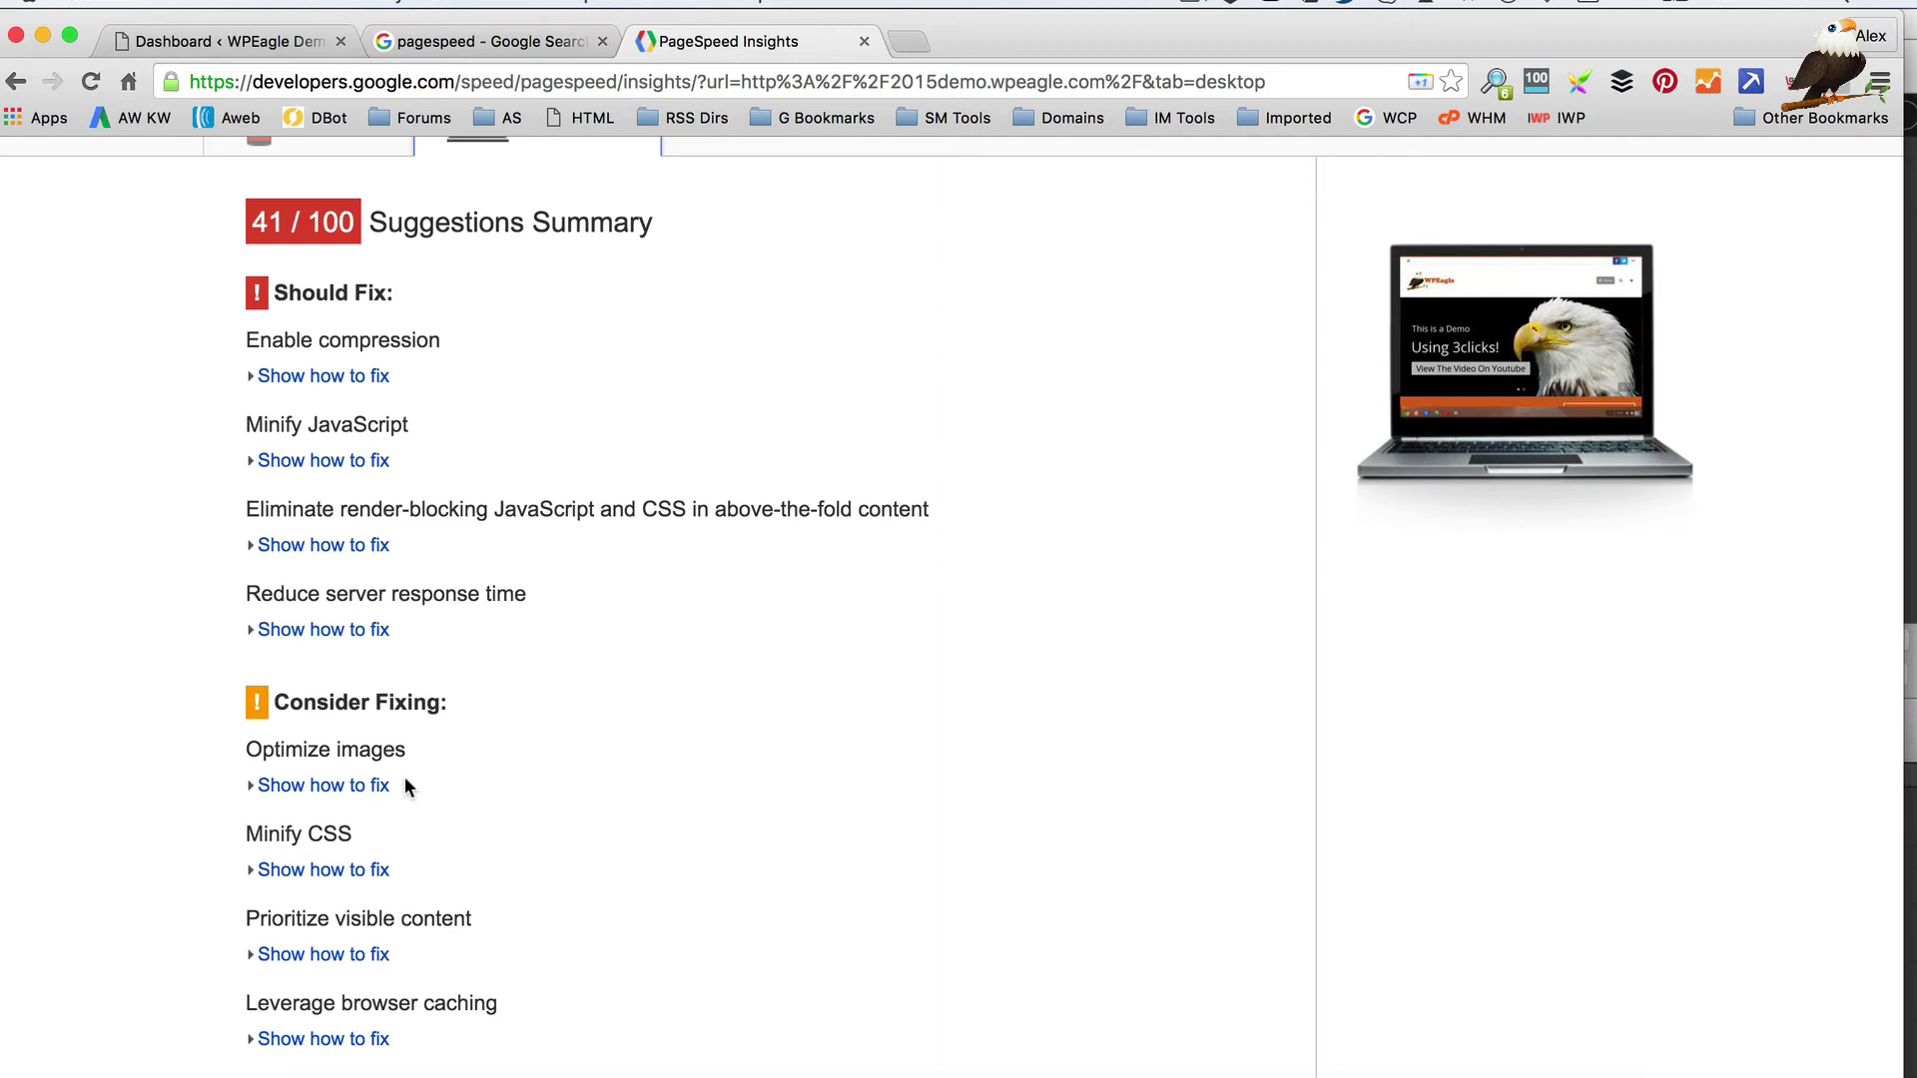
scroll(459, 758, "up", 5)
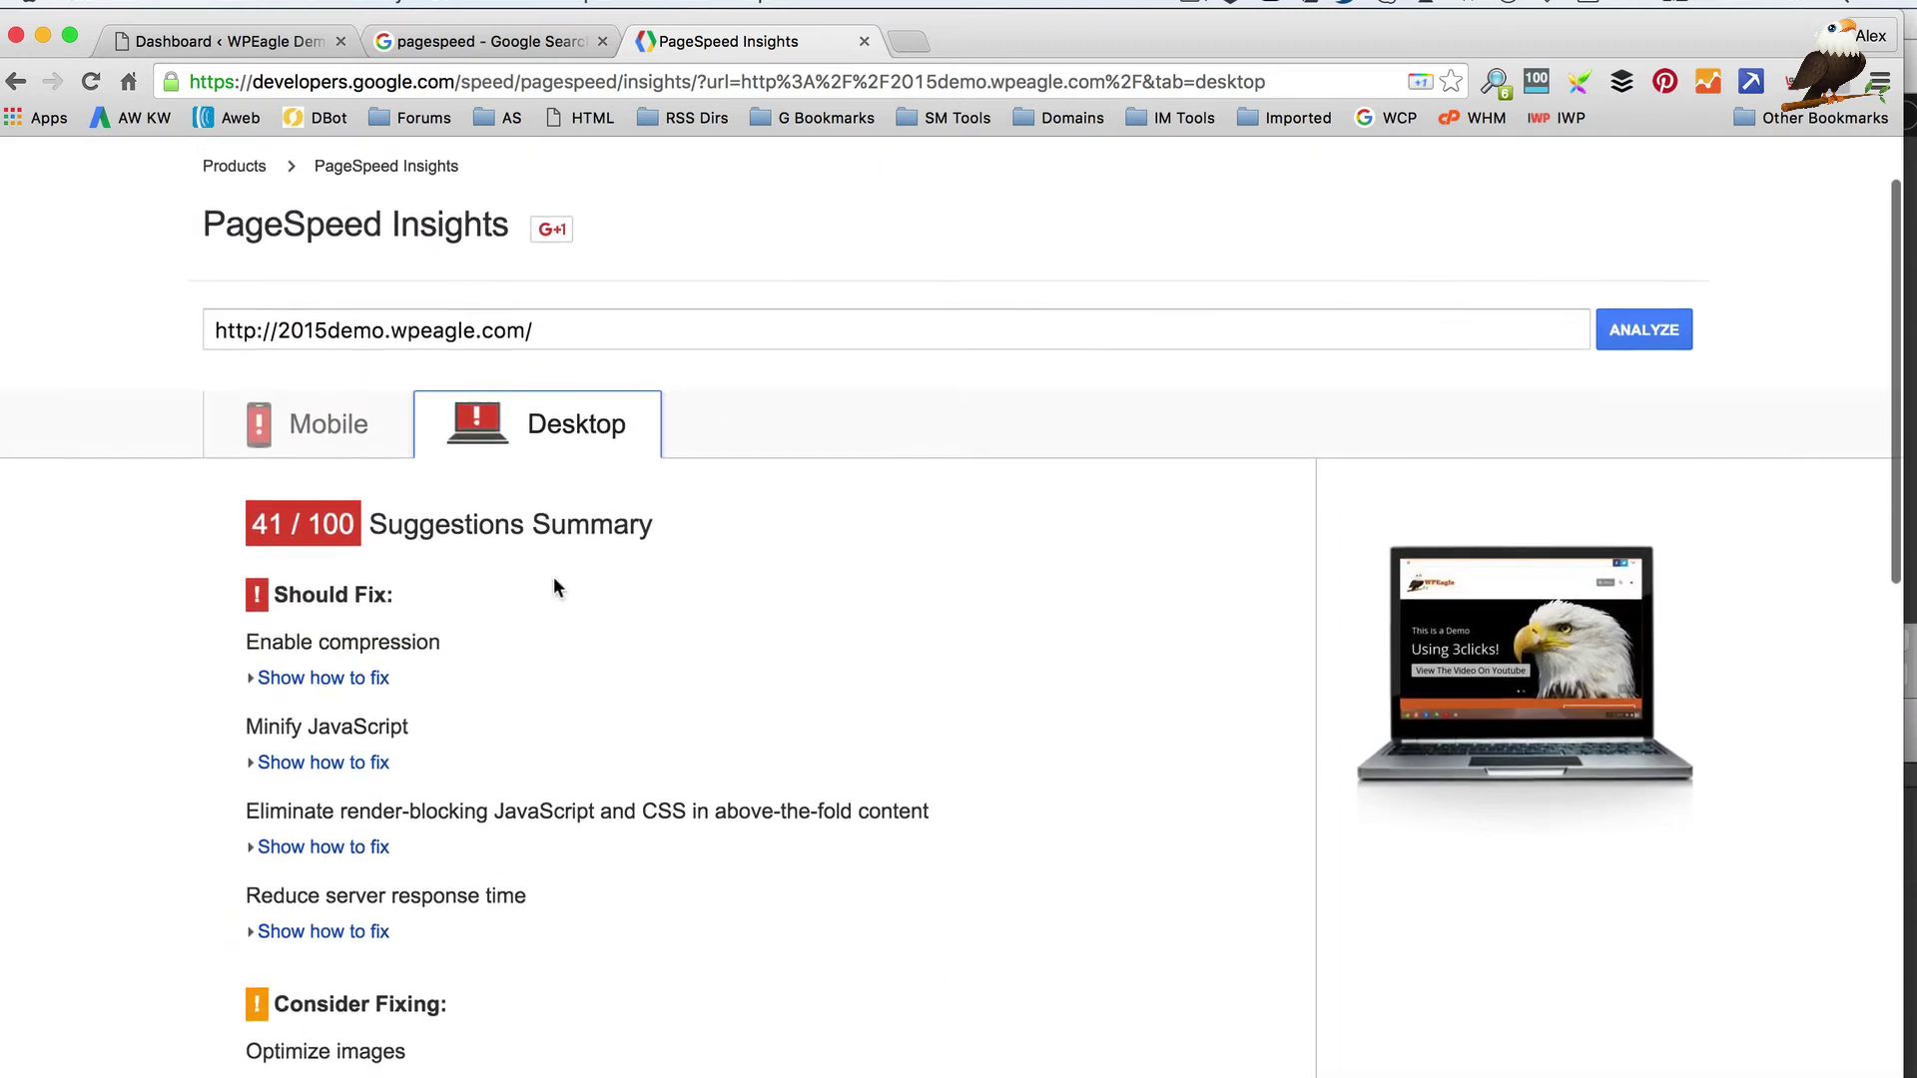
left_click(1642, 431)
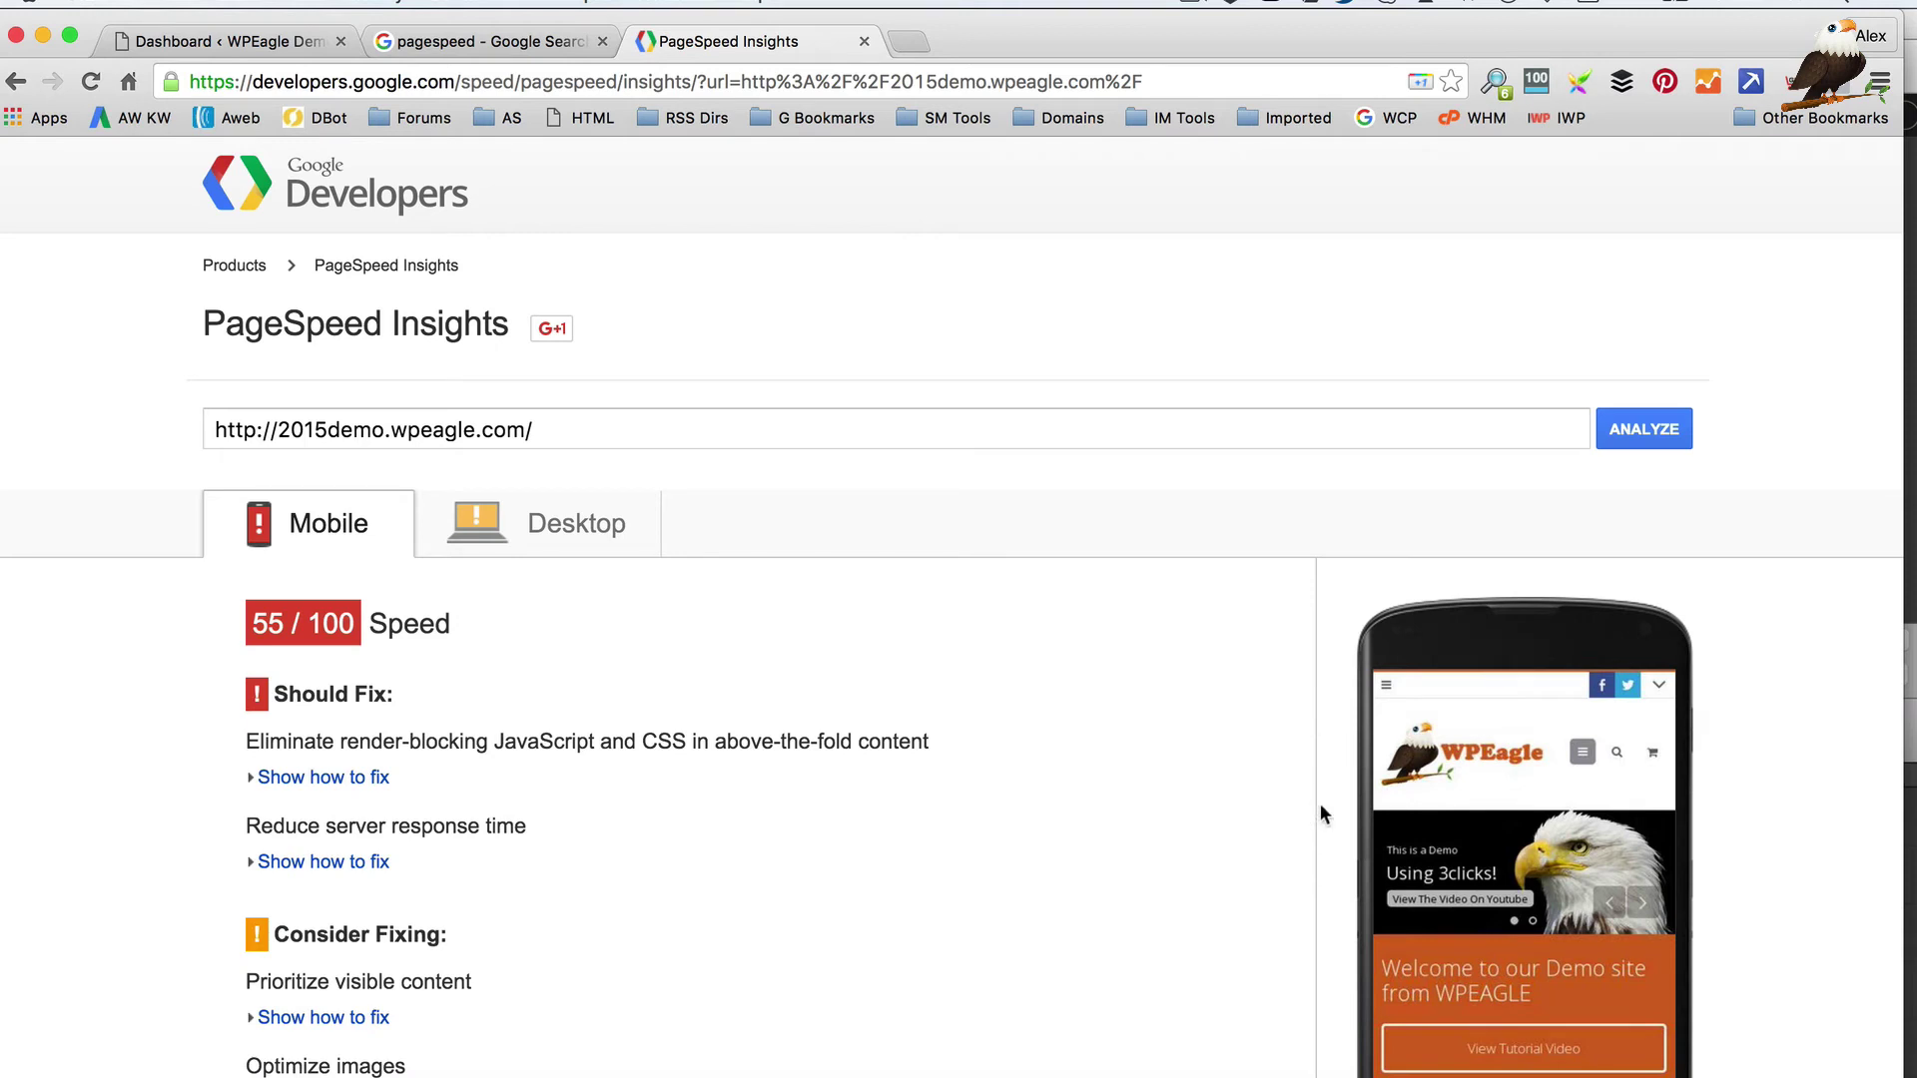
left_click(583, 530)
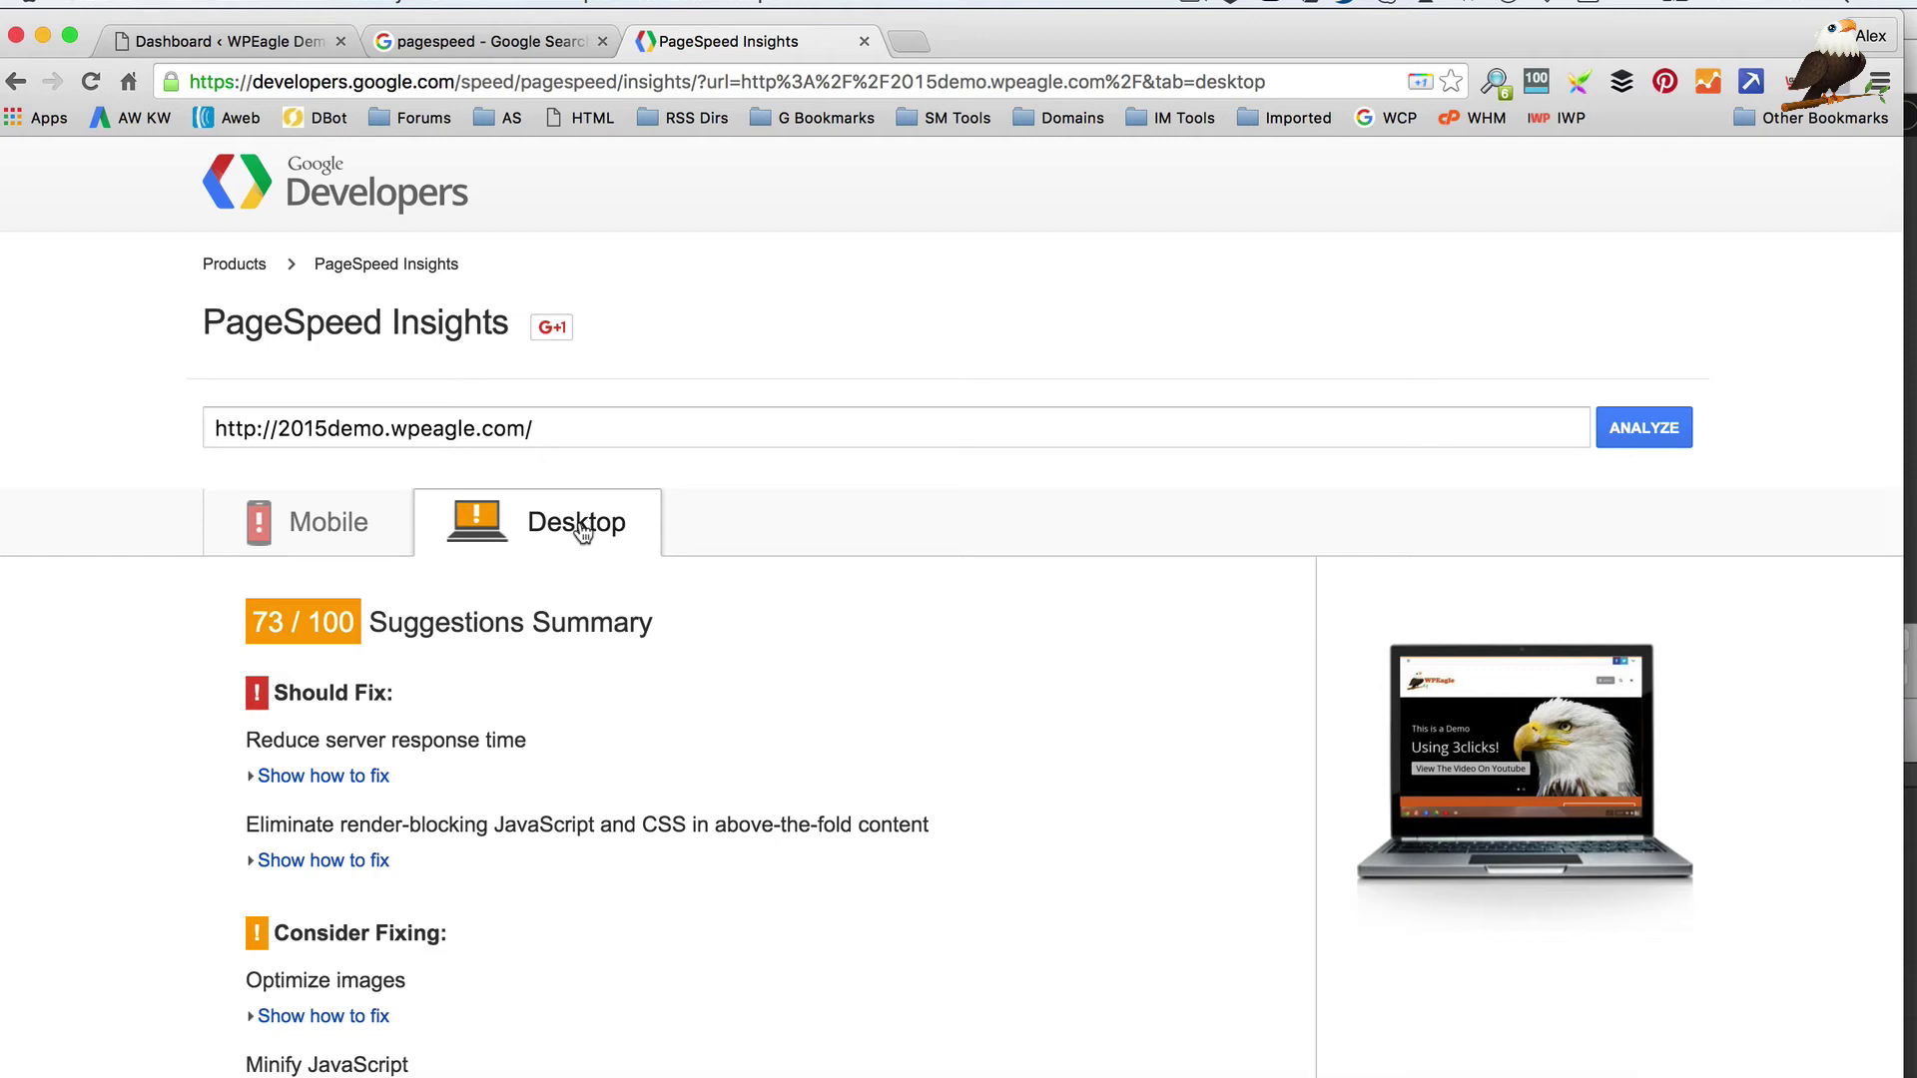
left_click(323, 540)
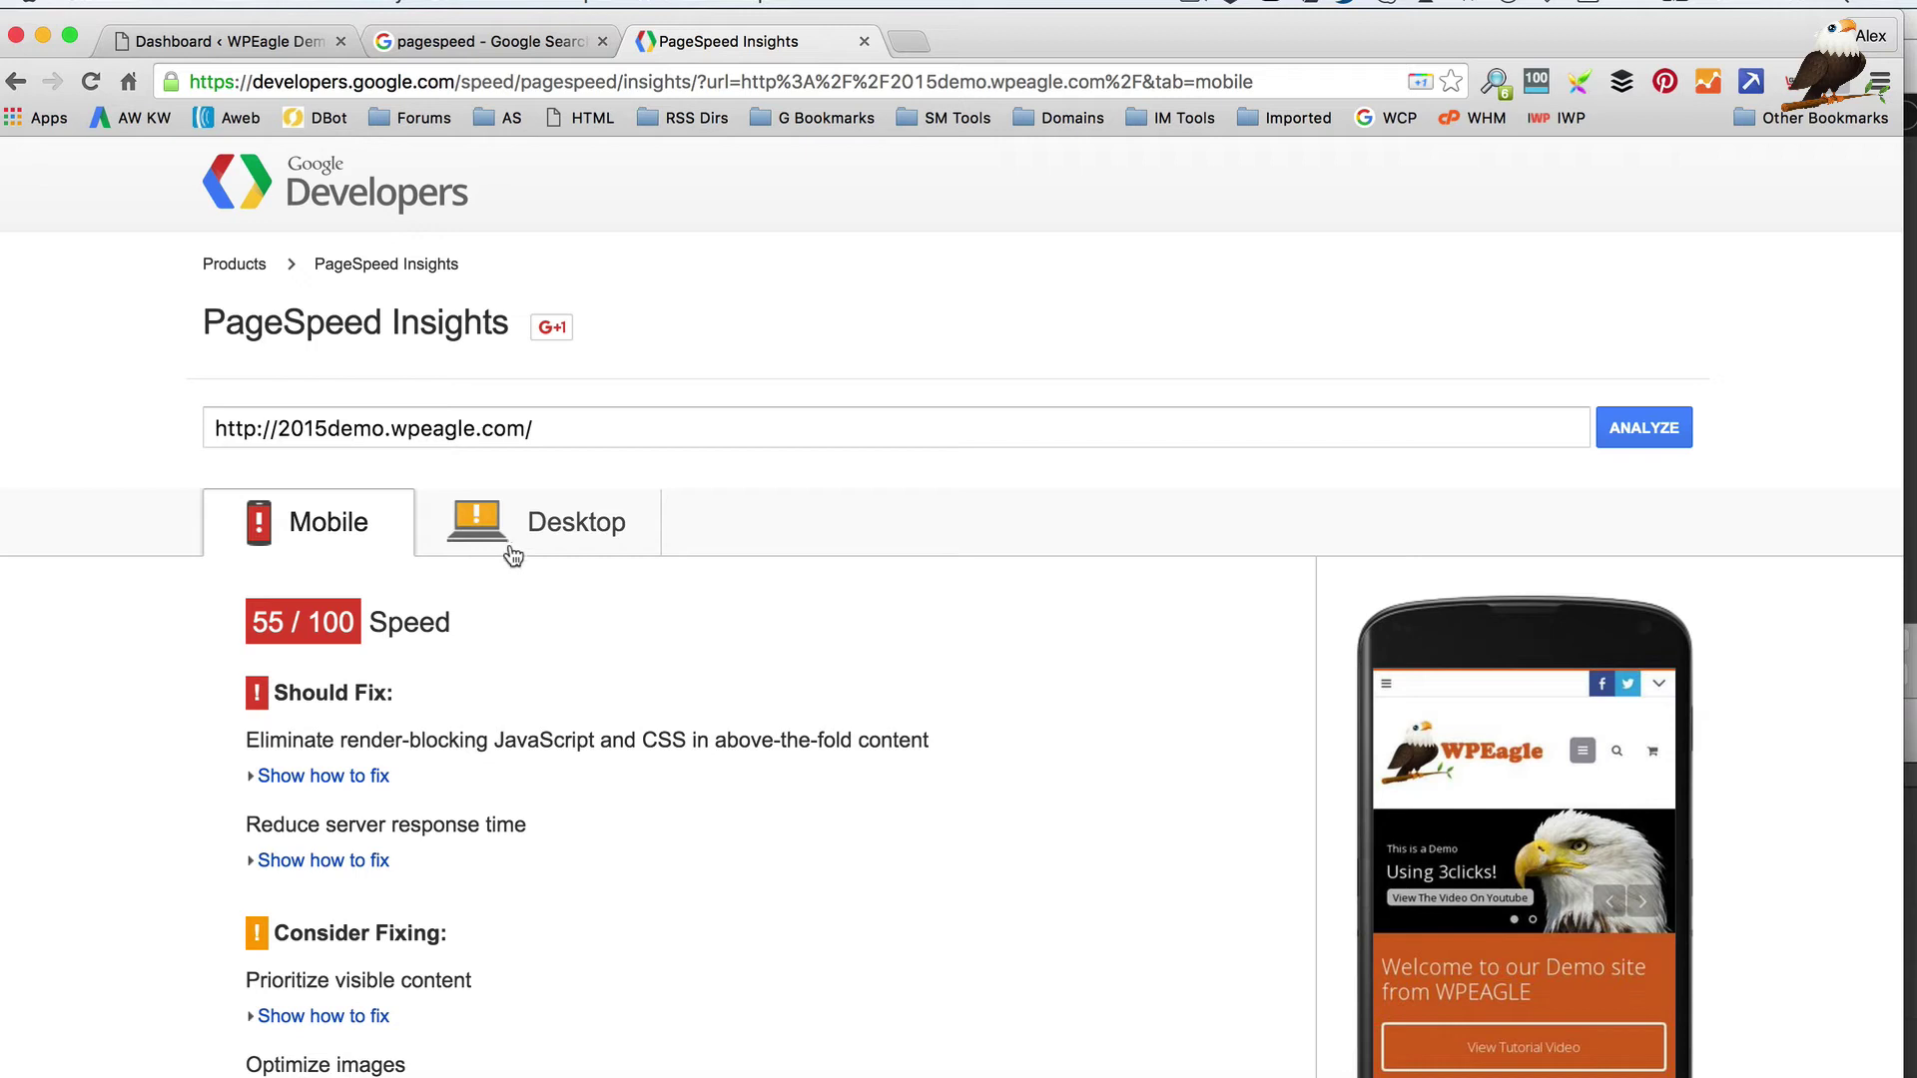
scroll(511, 554, "down", 1)
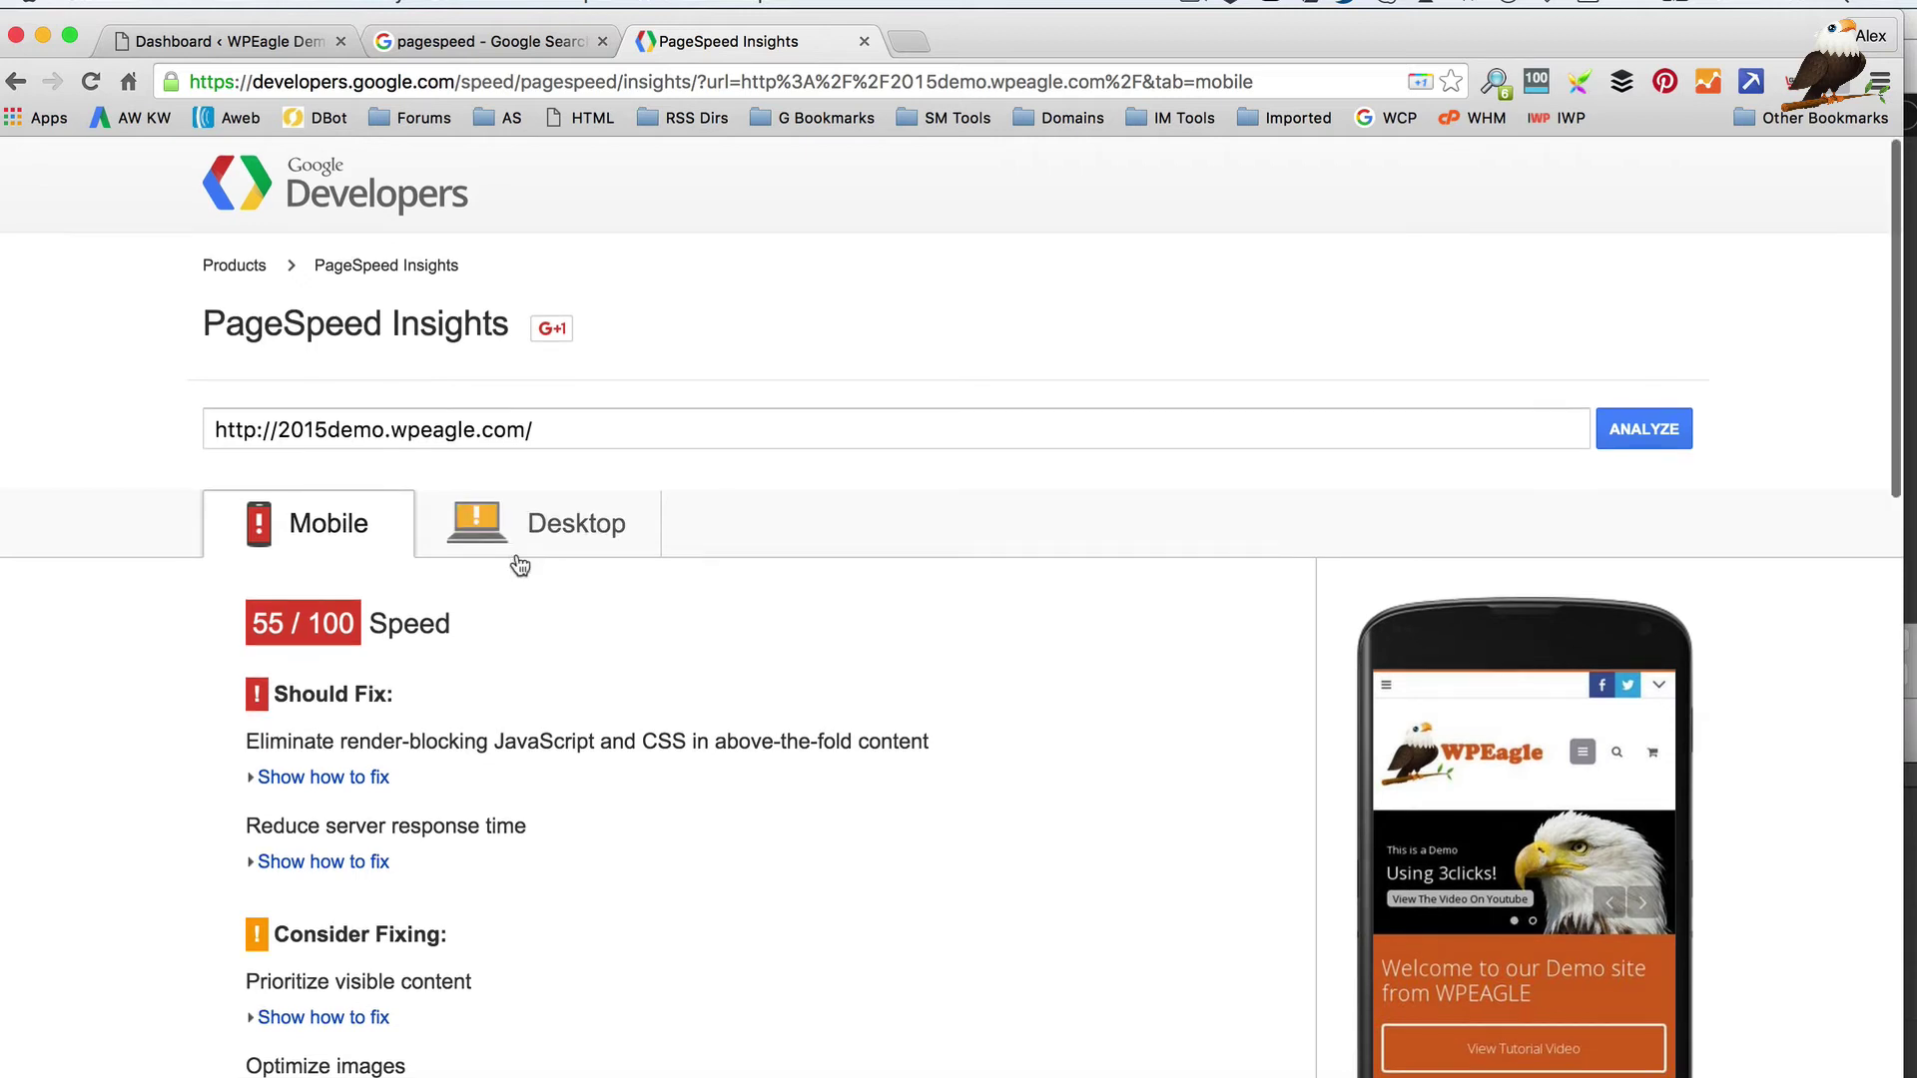
Return to the demo site's dashboard, search for new plugins with "p3", and install and activate P3 (Plugin Performance Profiler)
left_click(208, 30)
scroll(795, 459, "down", 1)
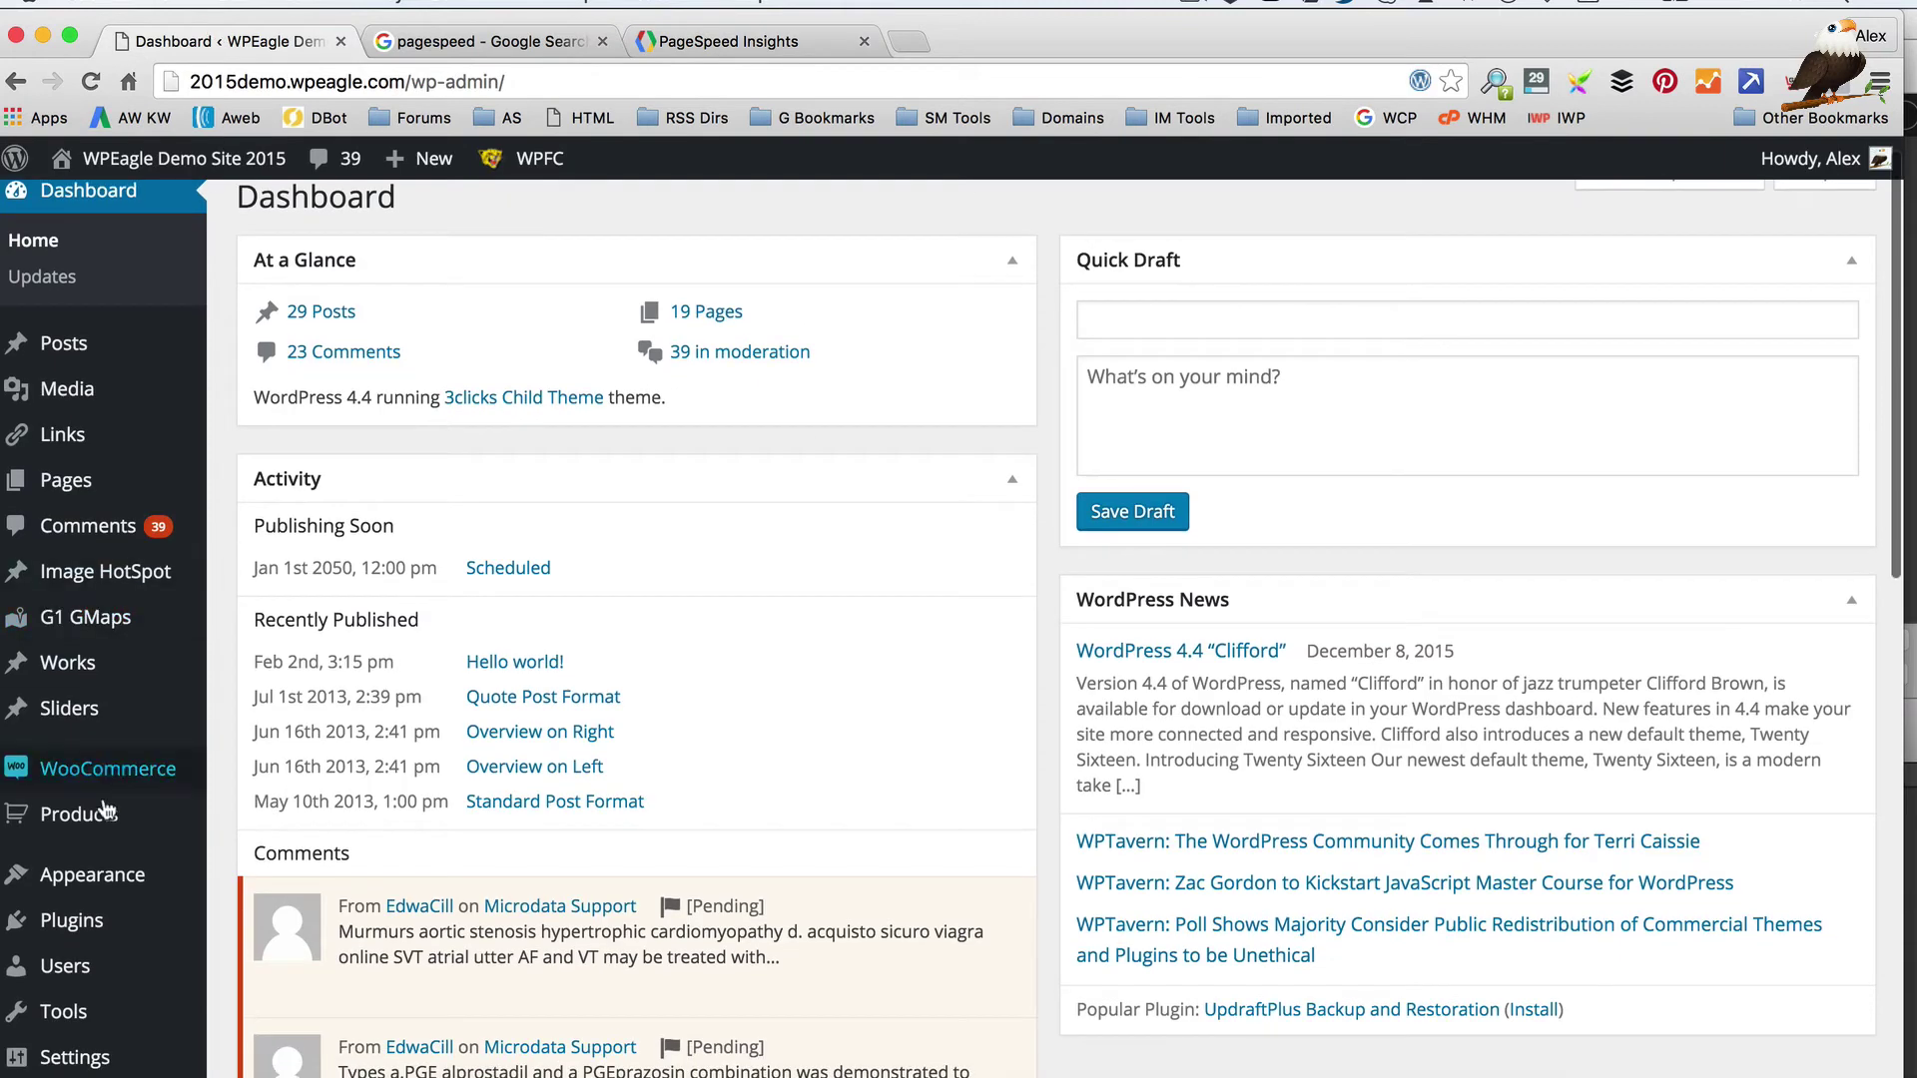
mouse_move(117, 926)
left_click(282, 962)
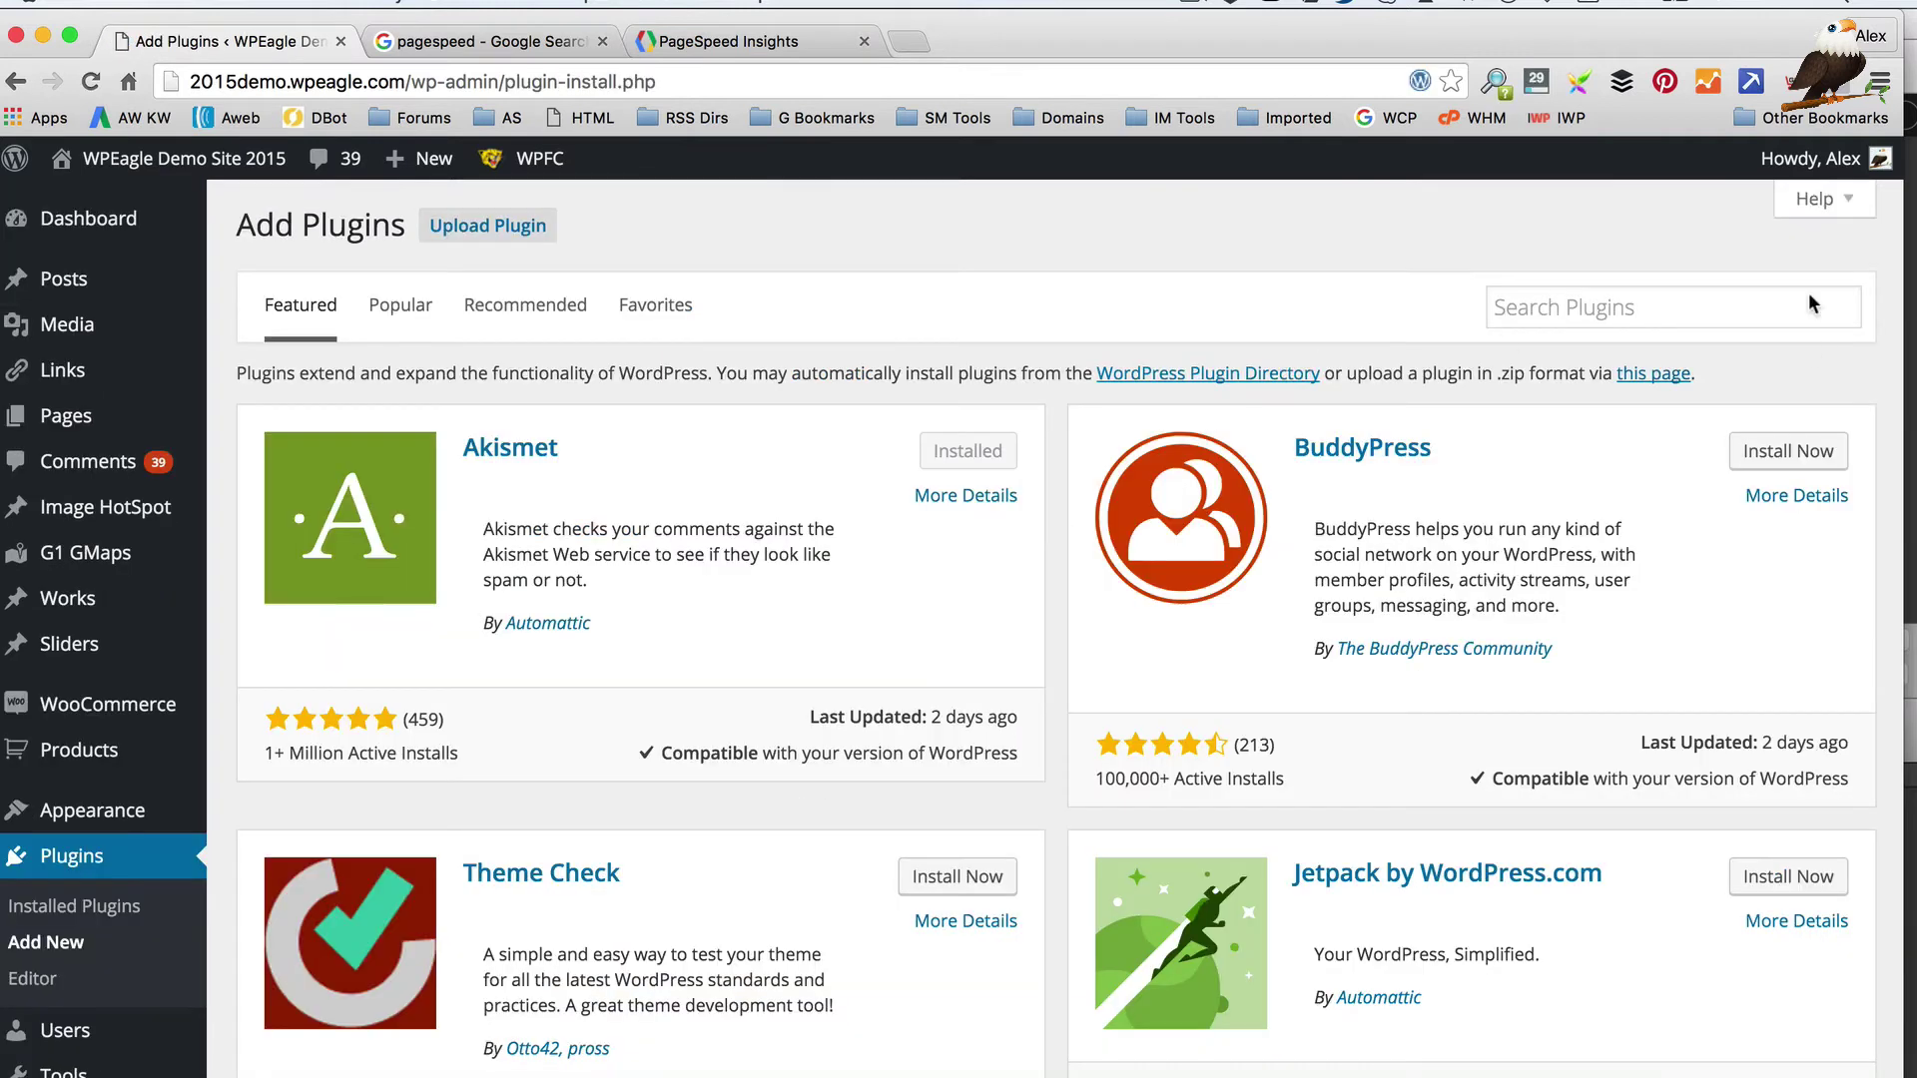
left_click(1645, 309)
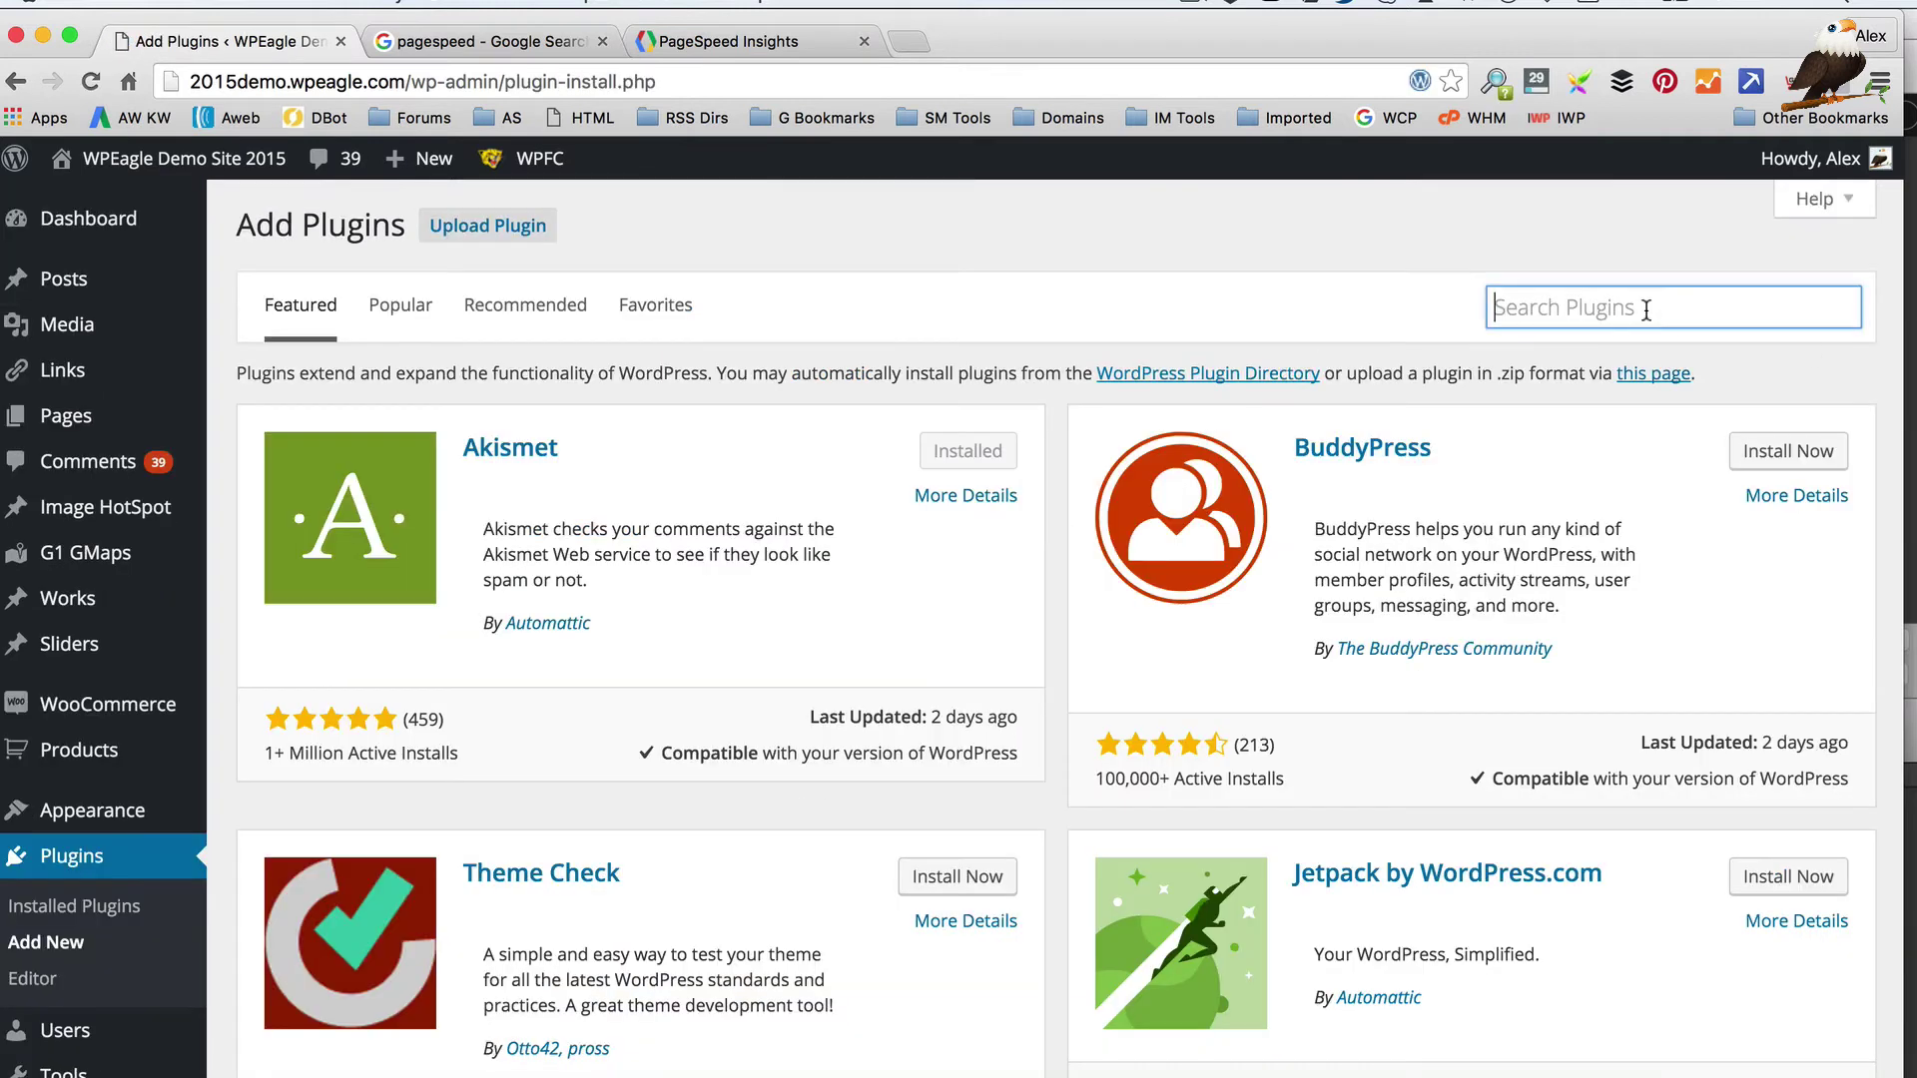
type("p3")
key("Down")
key("Return")
key("Return")
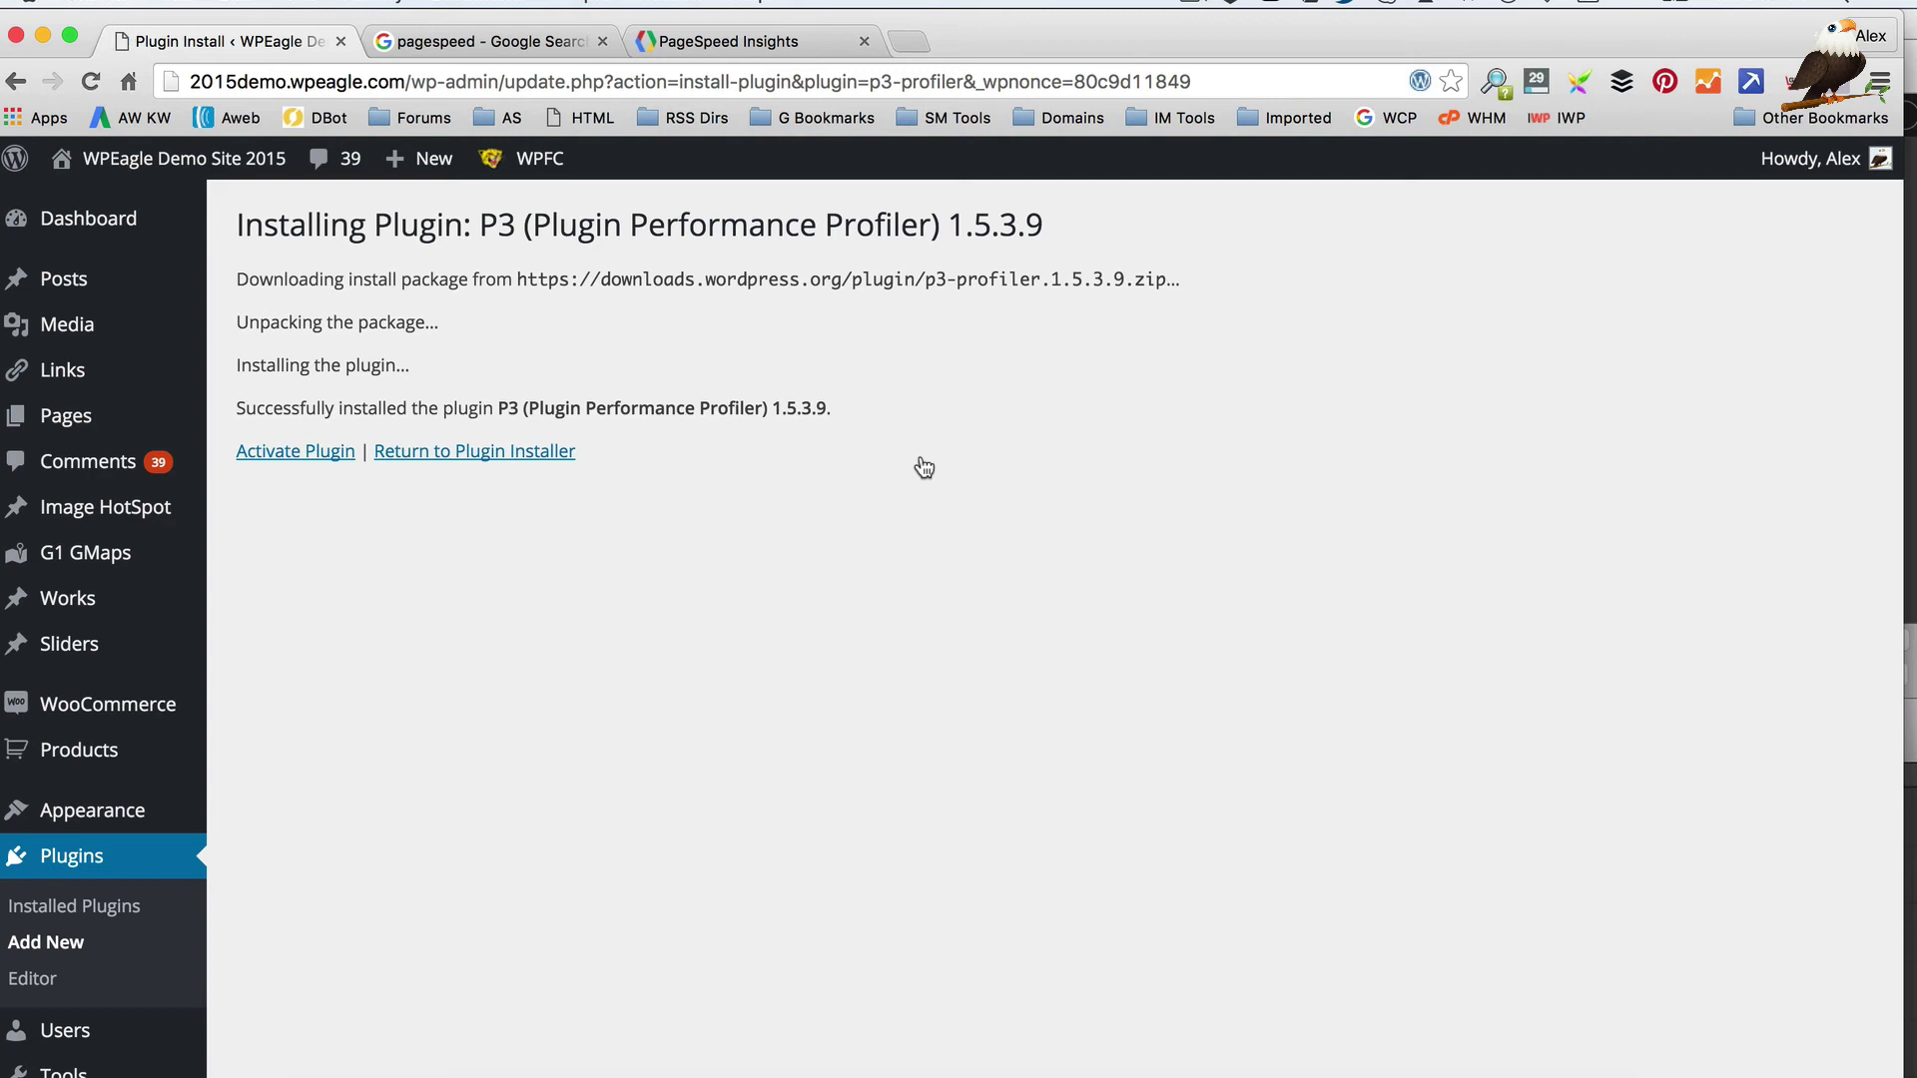
left_click(291, 452)
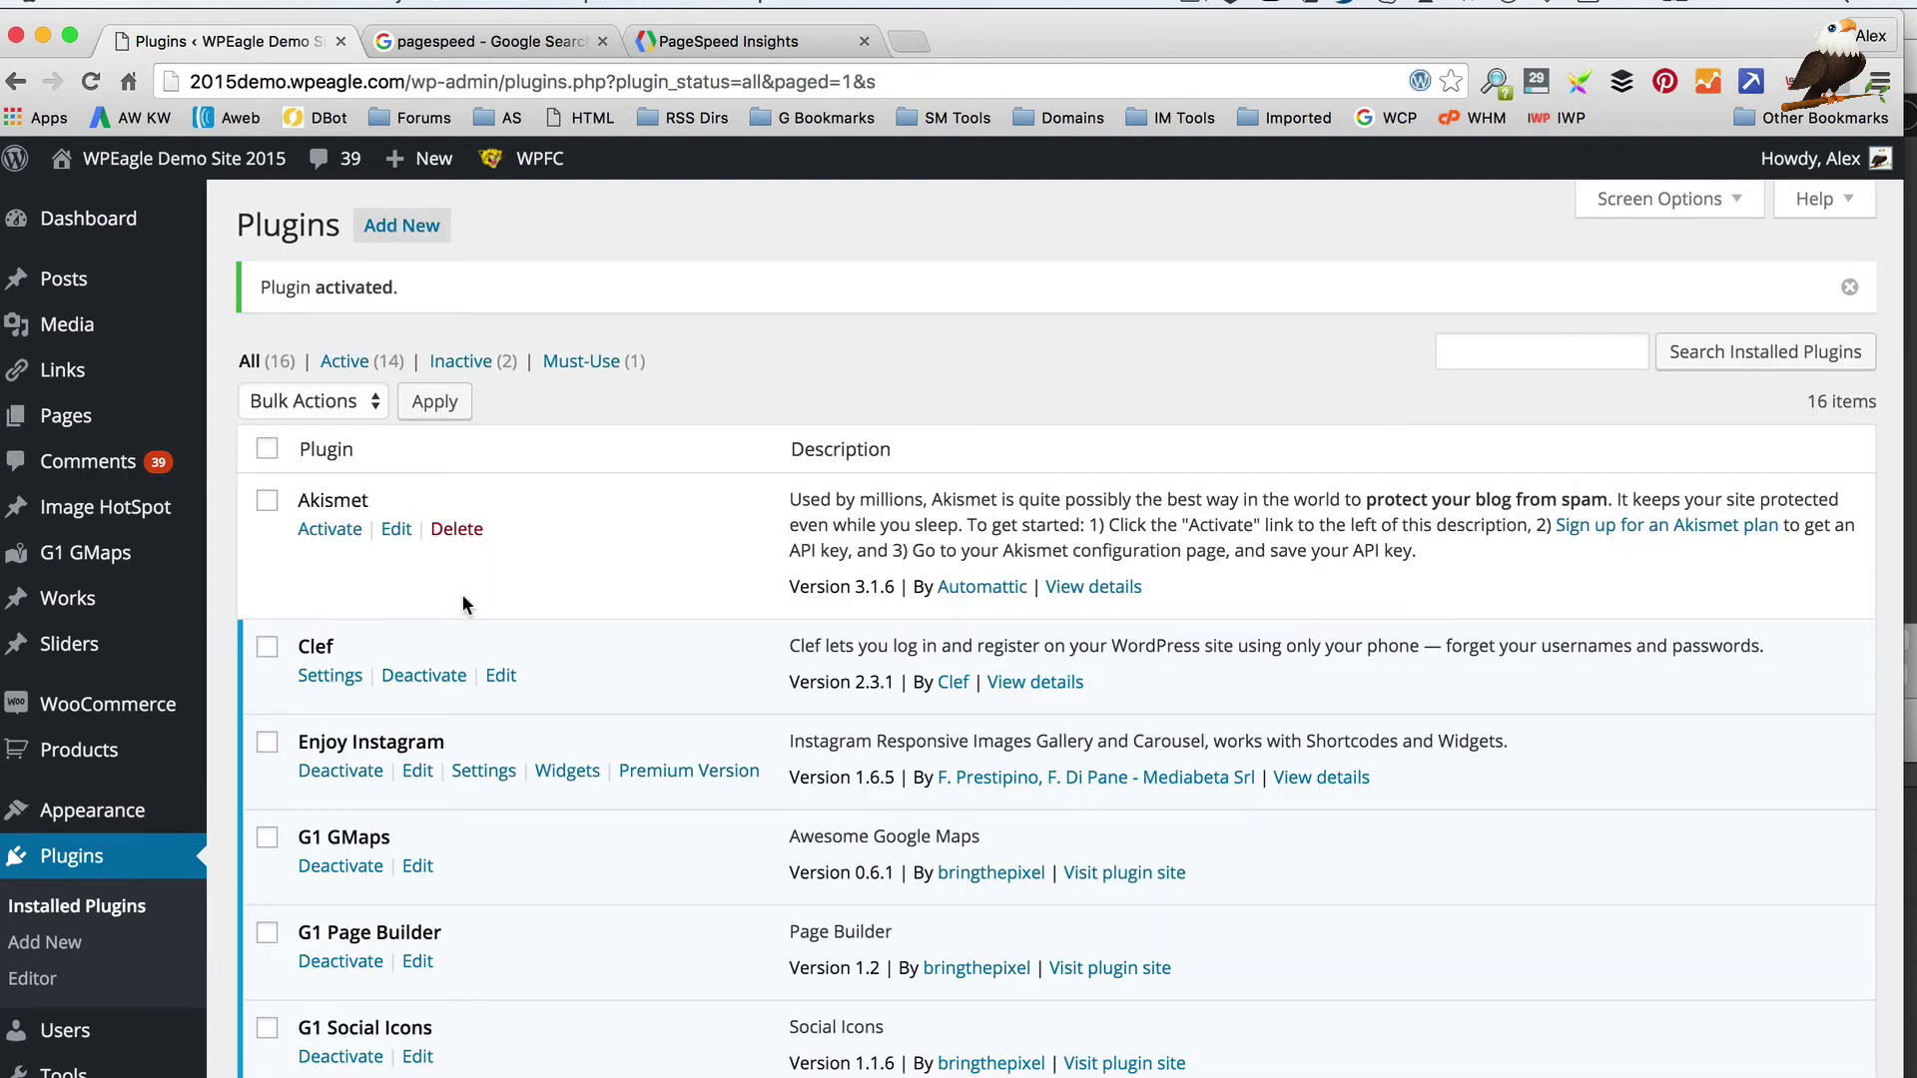
Run an automatic performance scan with P3 (Plugin Performance Profiler), keeping the suggested scan name, and view its results
scroll(590, 585, "down", 10)
scroll(601, 597, "down", 5)
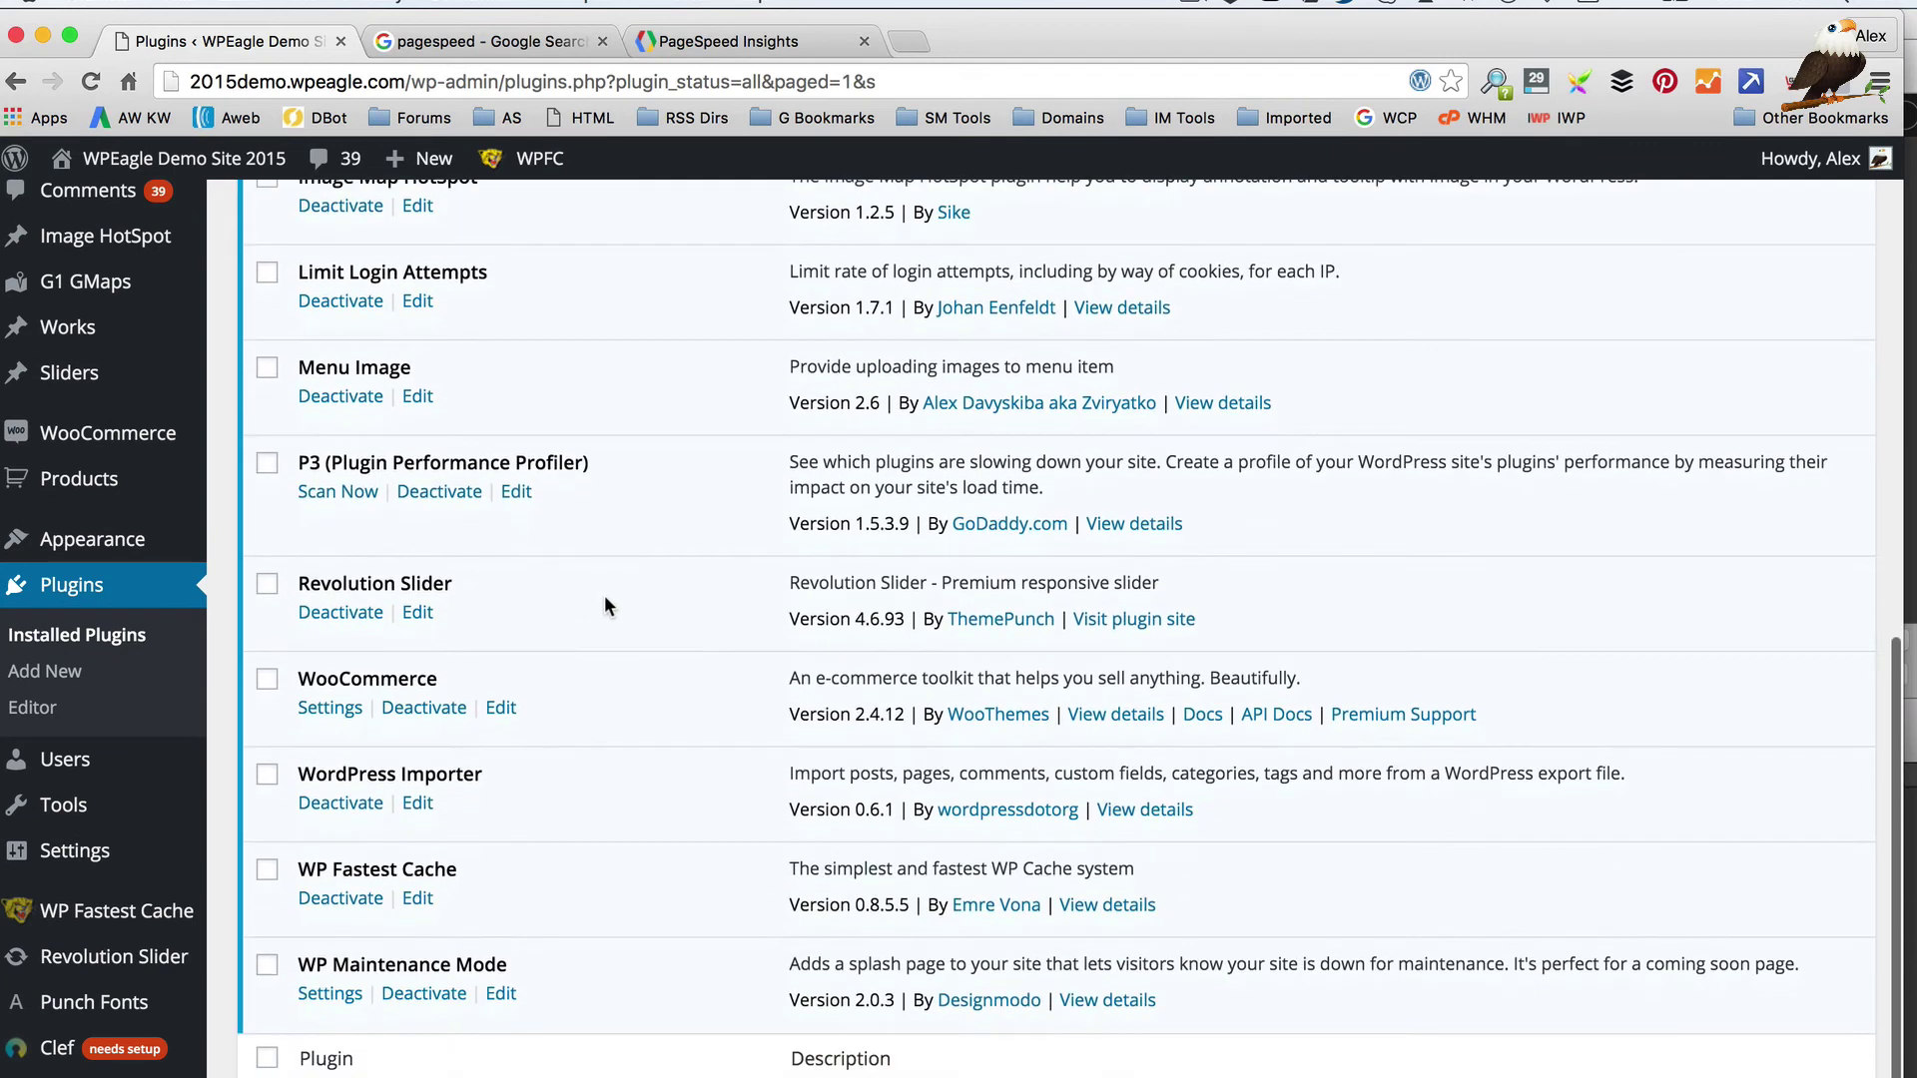
scroll(556, 457, "up", 1)
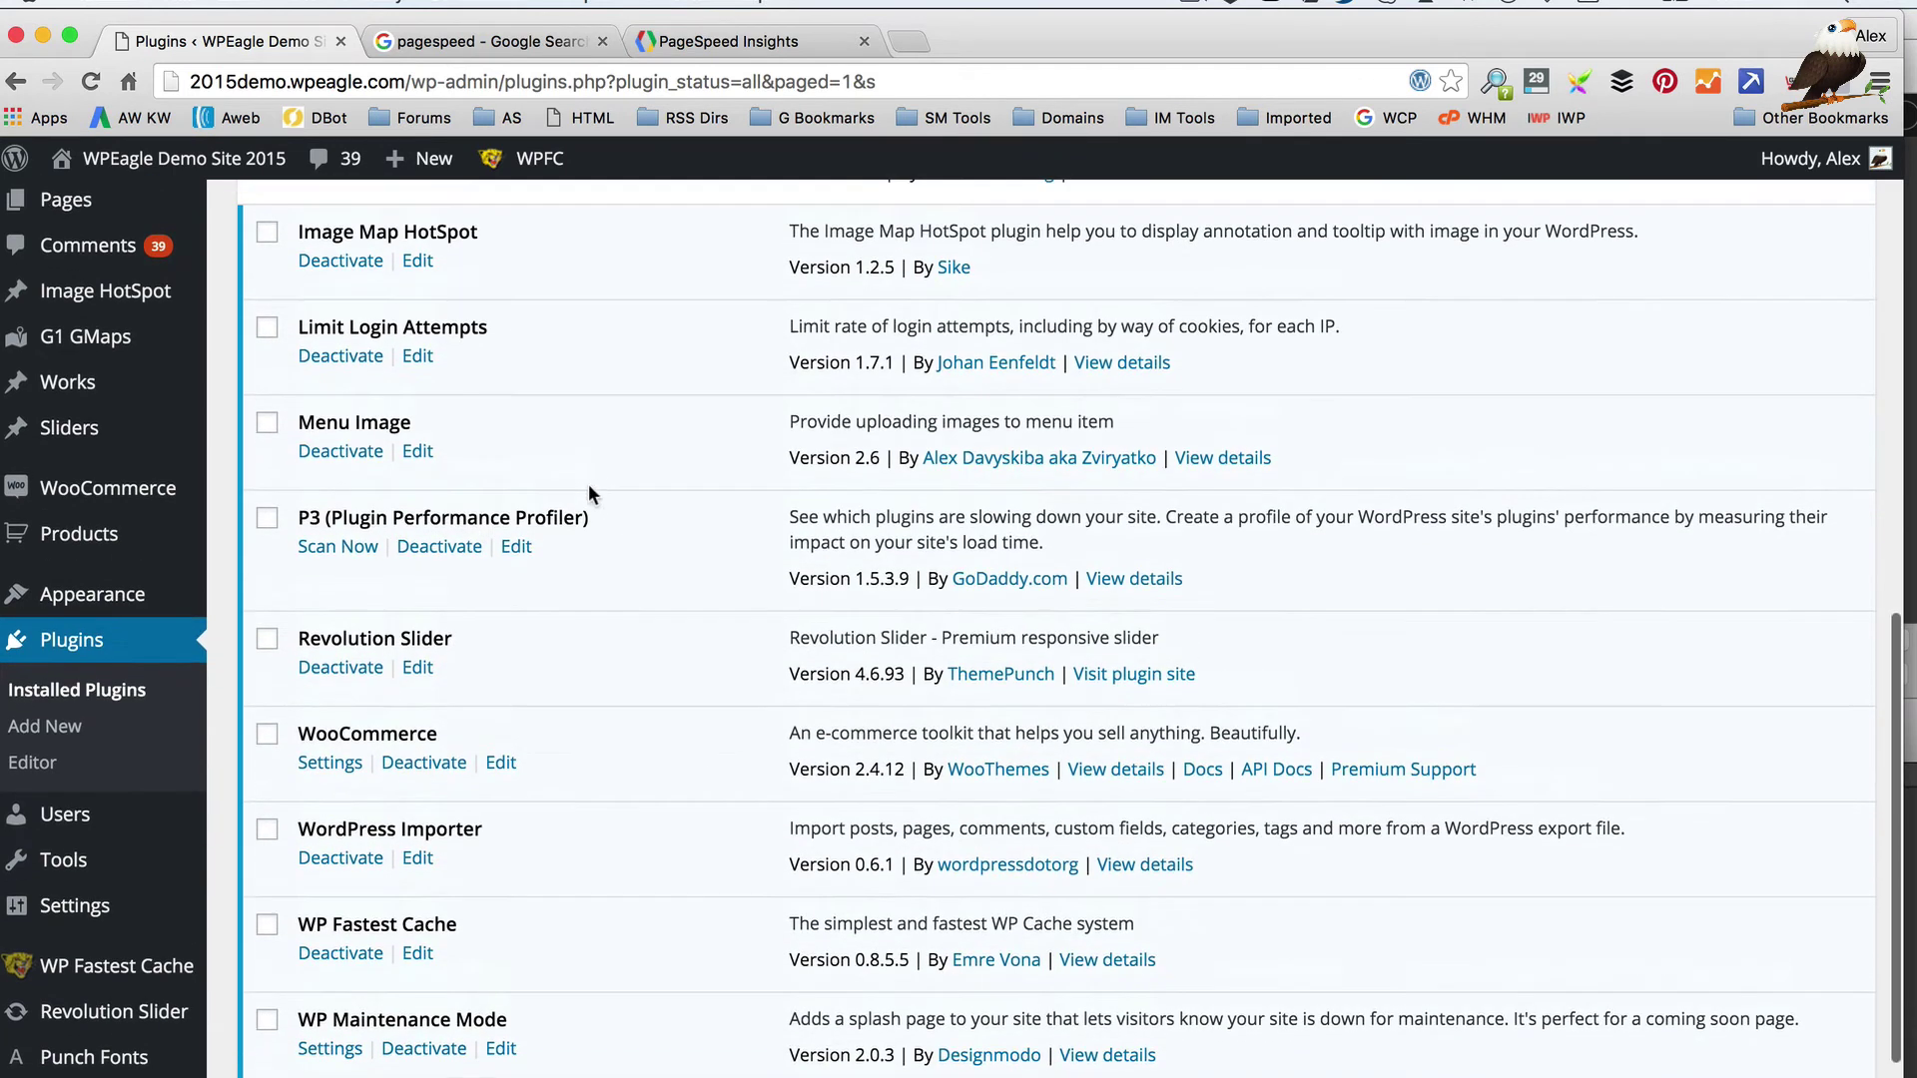
left_click(362, 549)
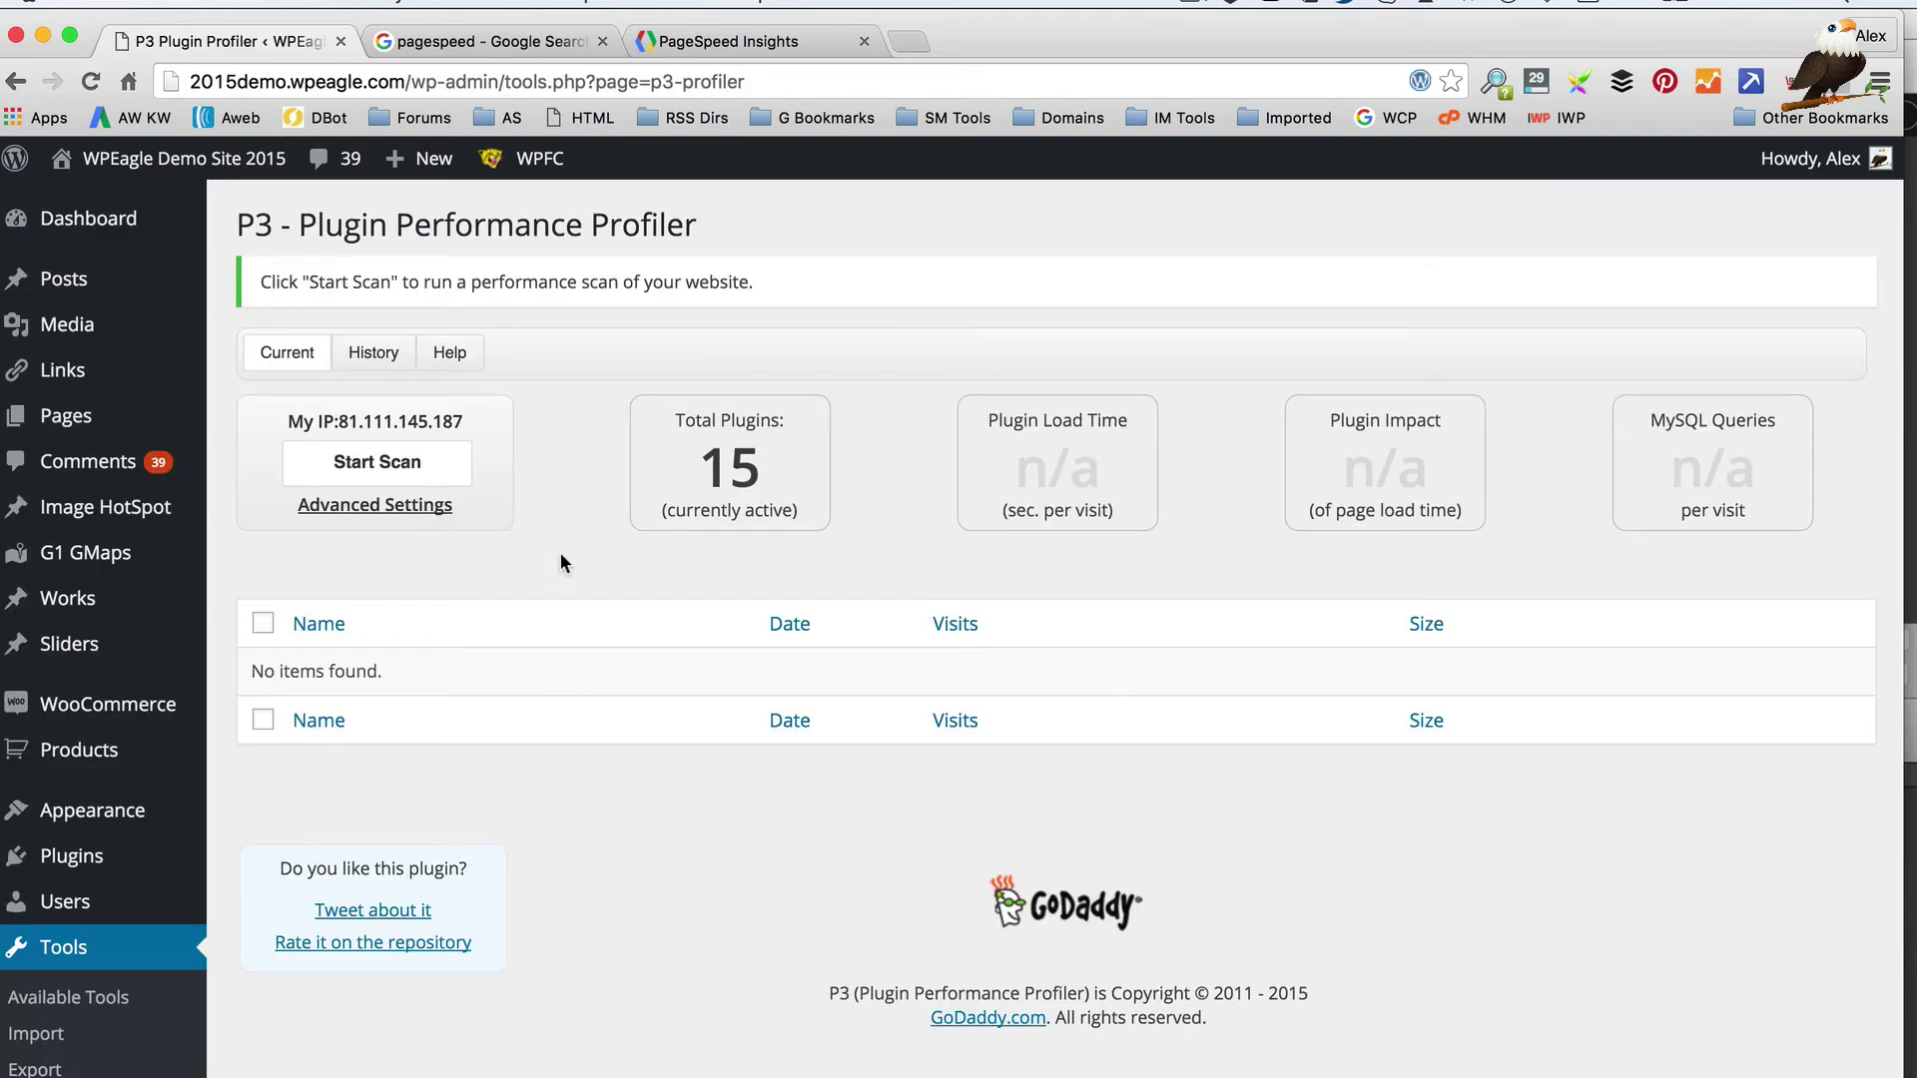
left_click(371, 462)
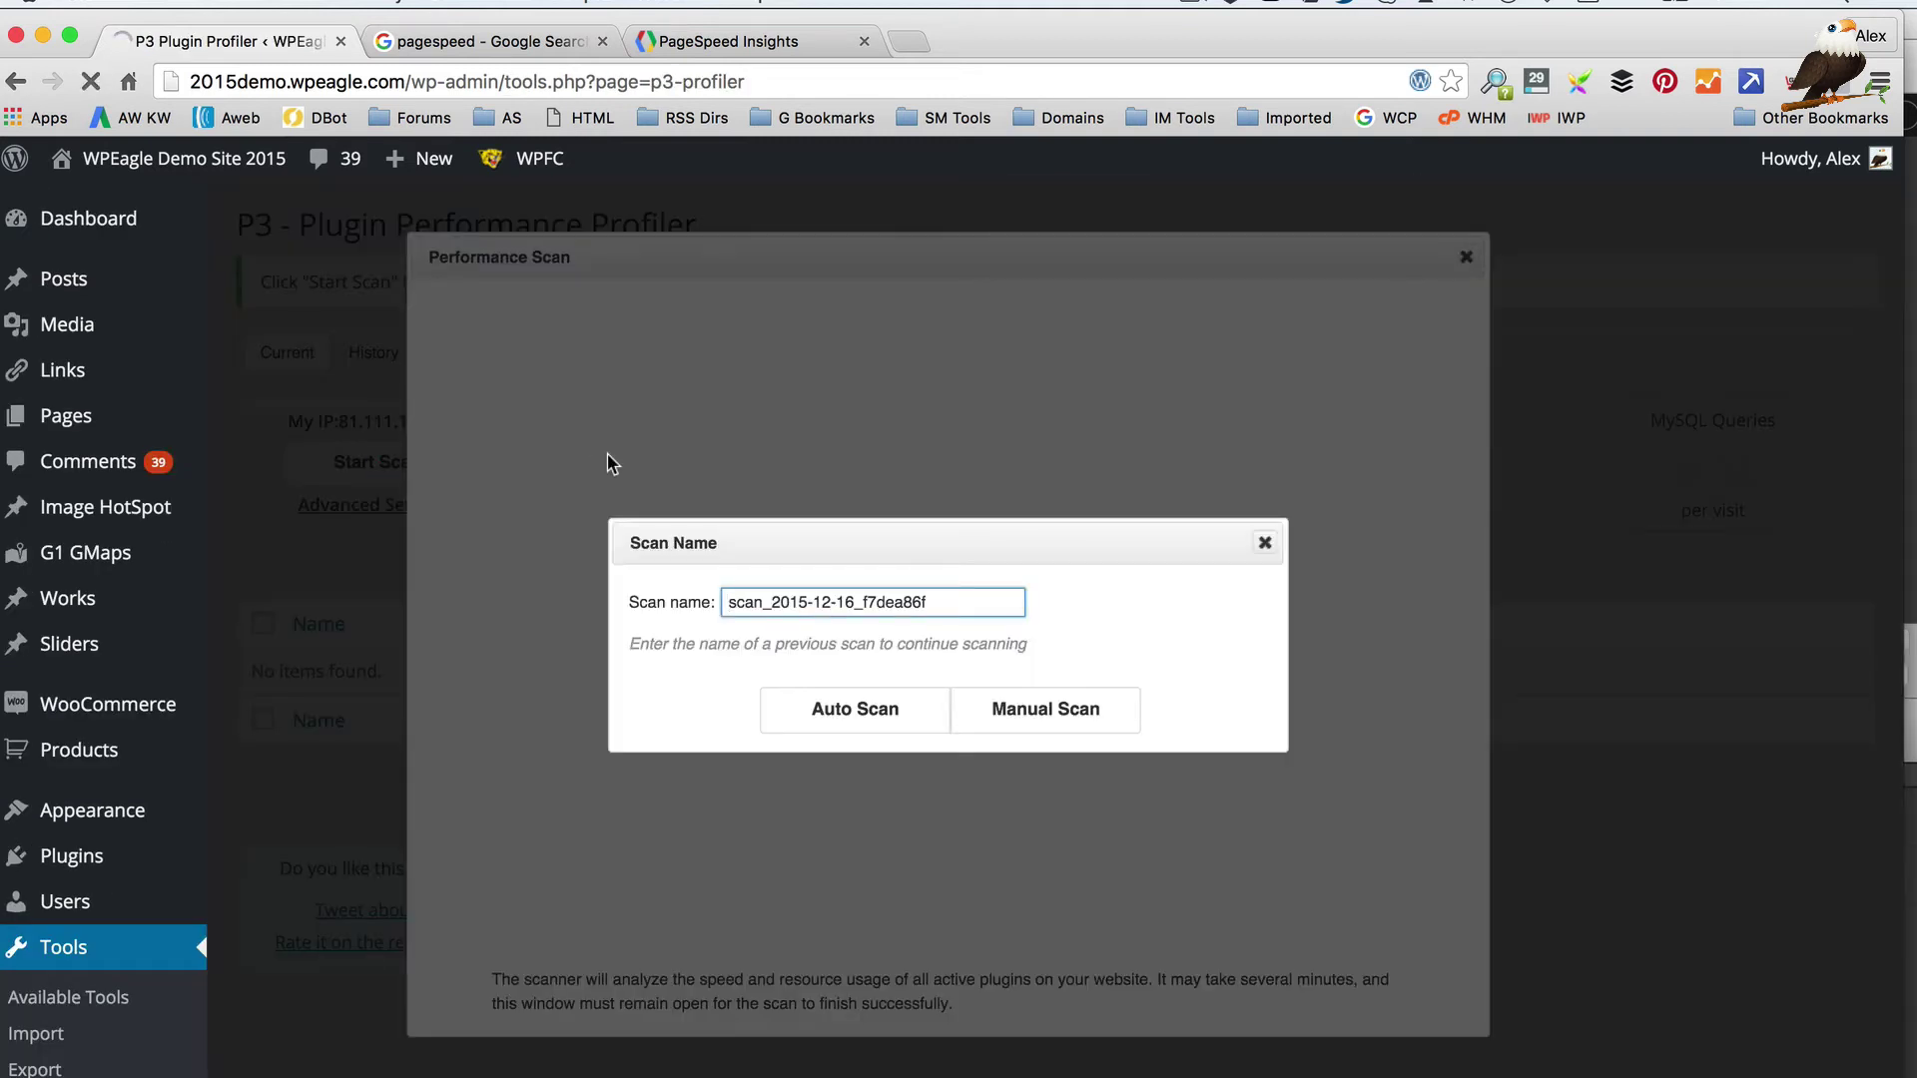
left_click(835, 718)
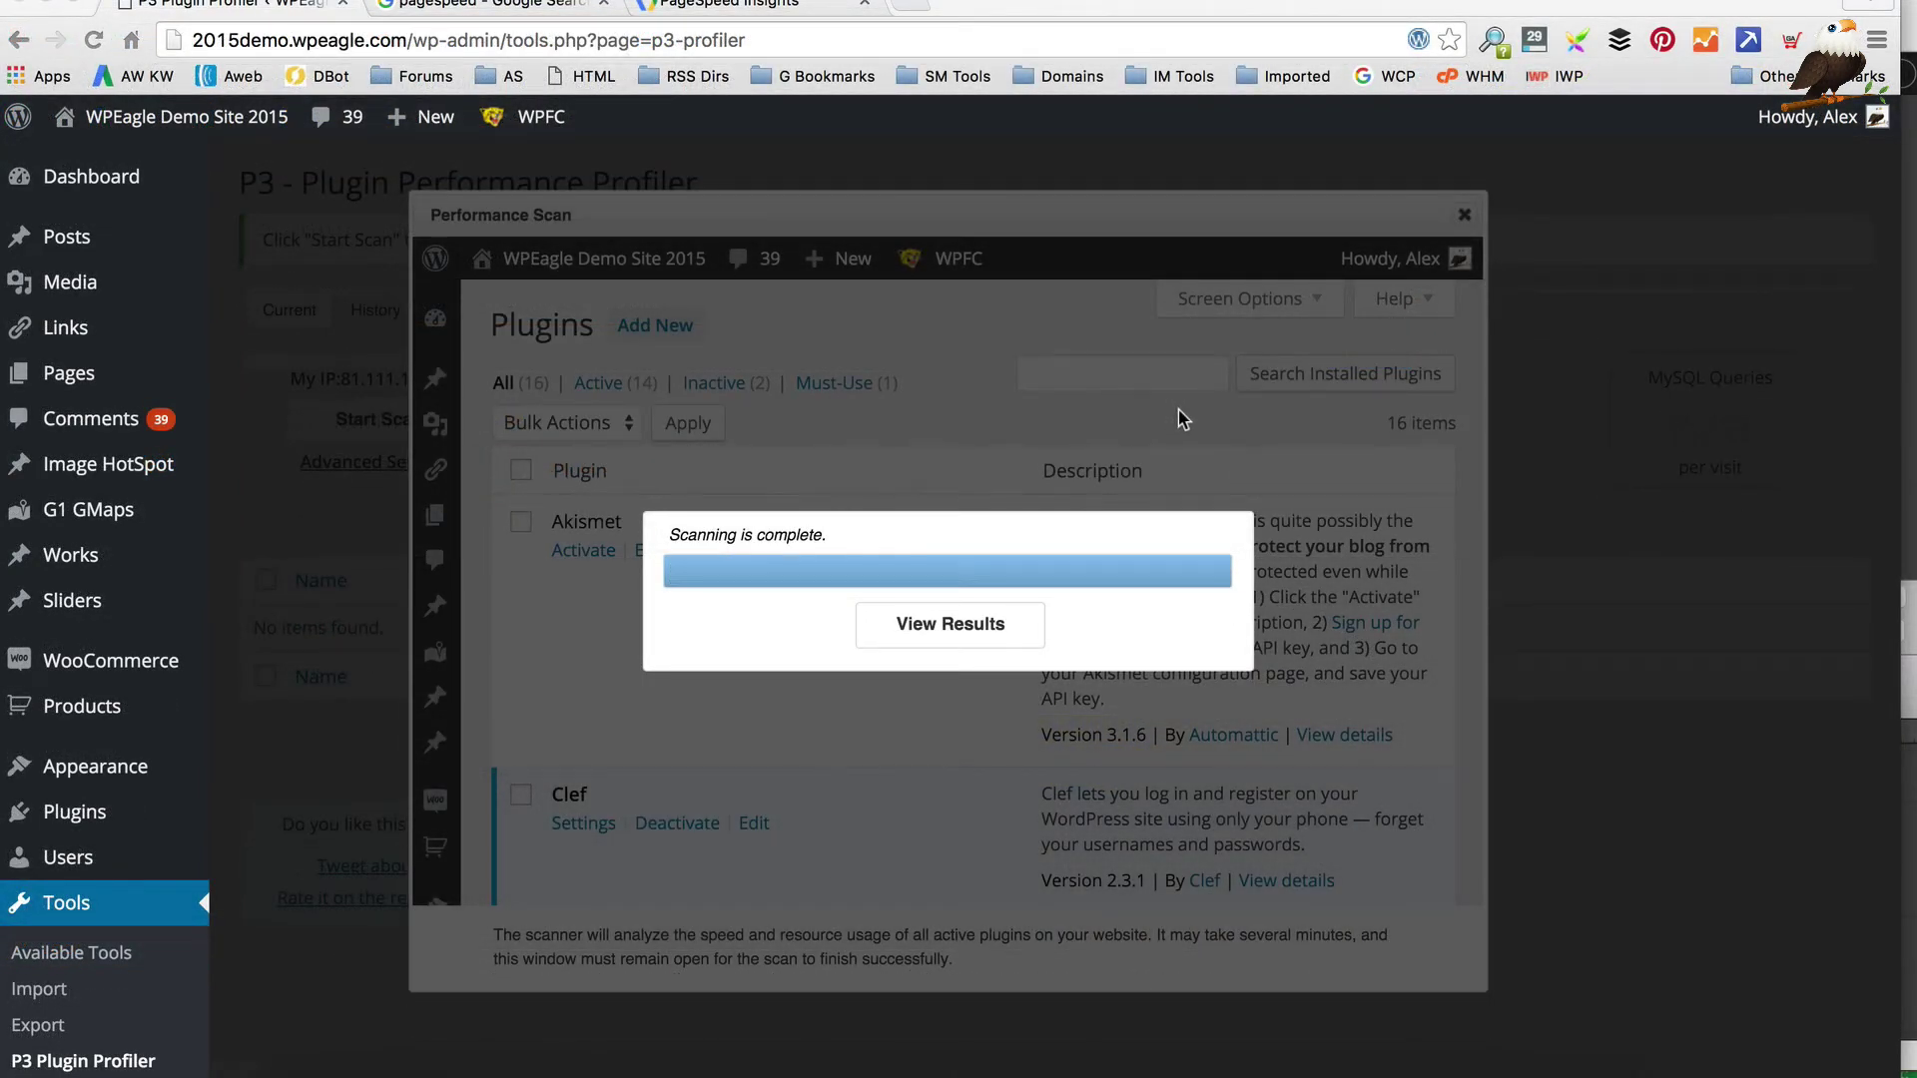
left_click(973, 629)
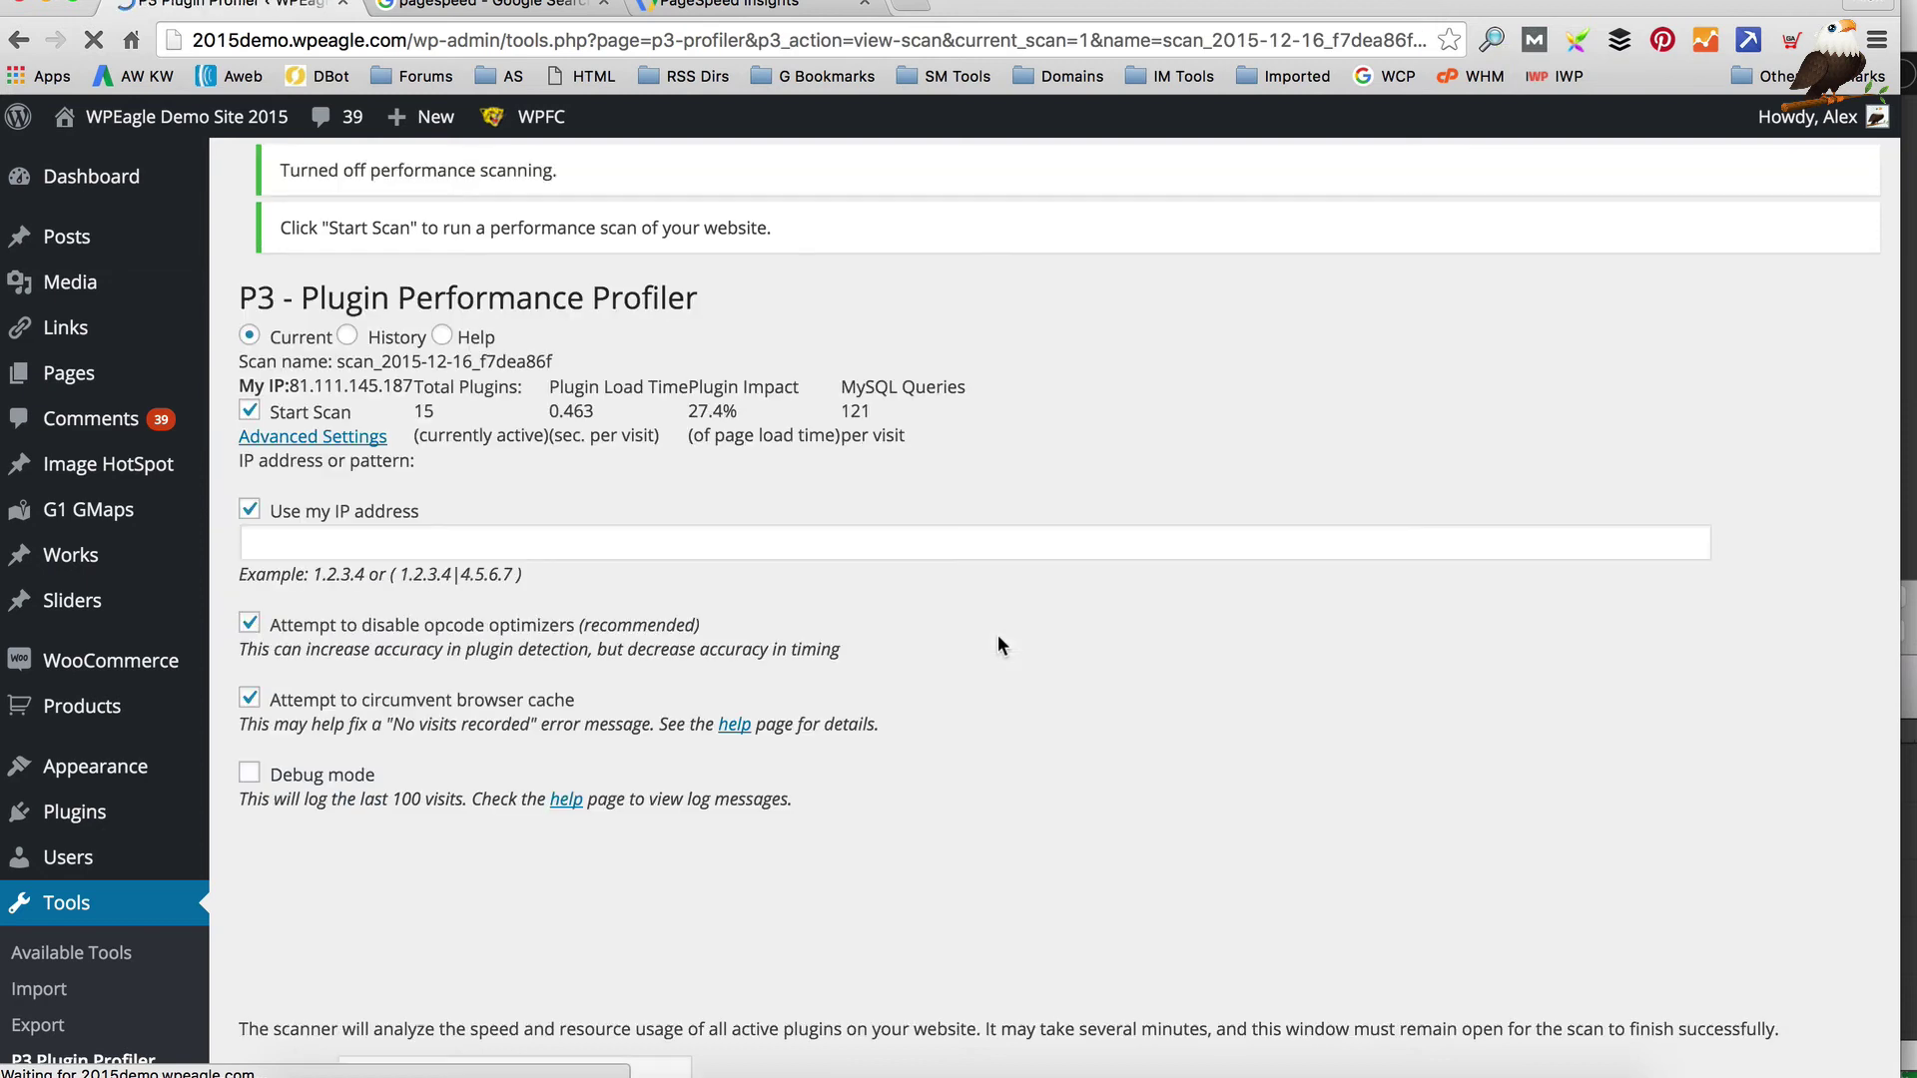
Examine each plugin's share of the load time in the Runtime by Plugin pie chart
scroll(1050, 577, "down", 1)
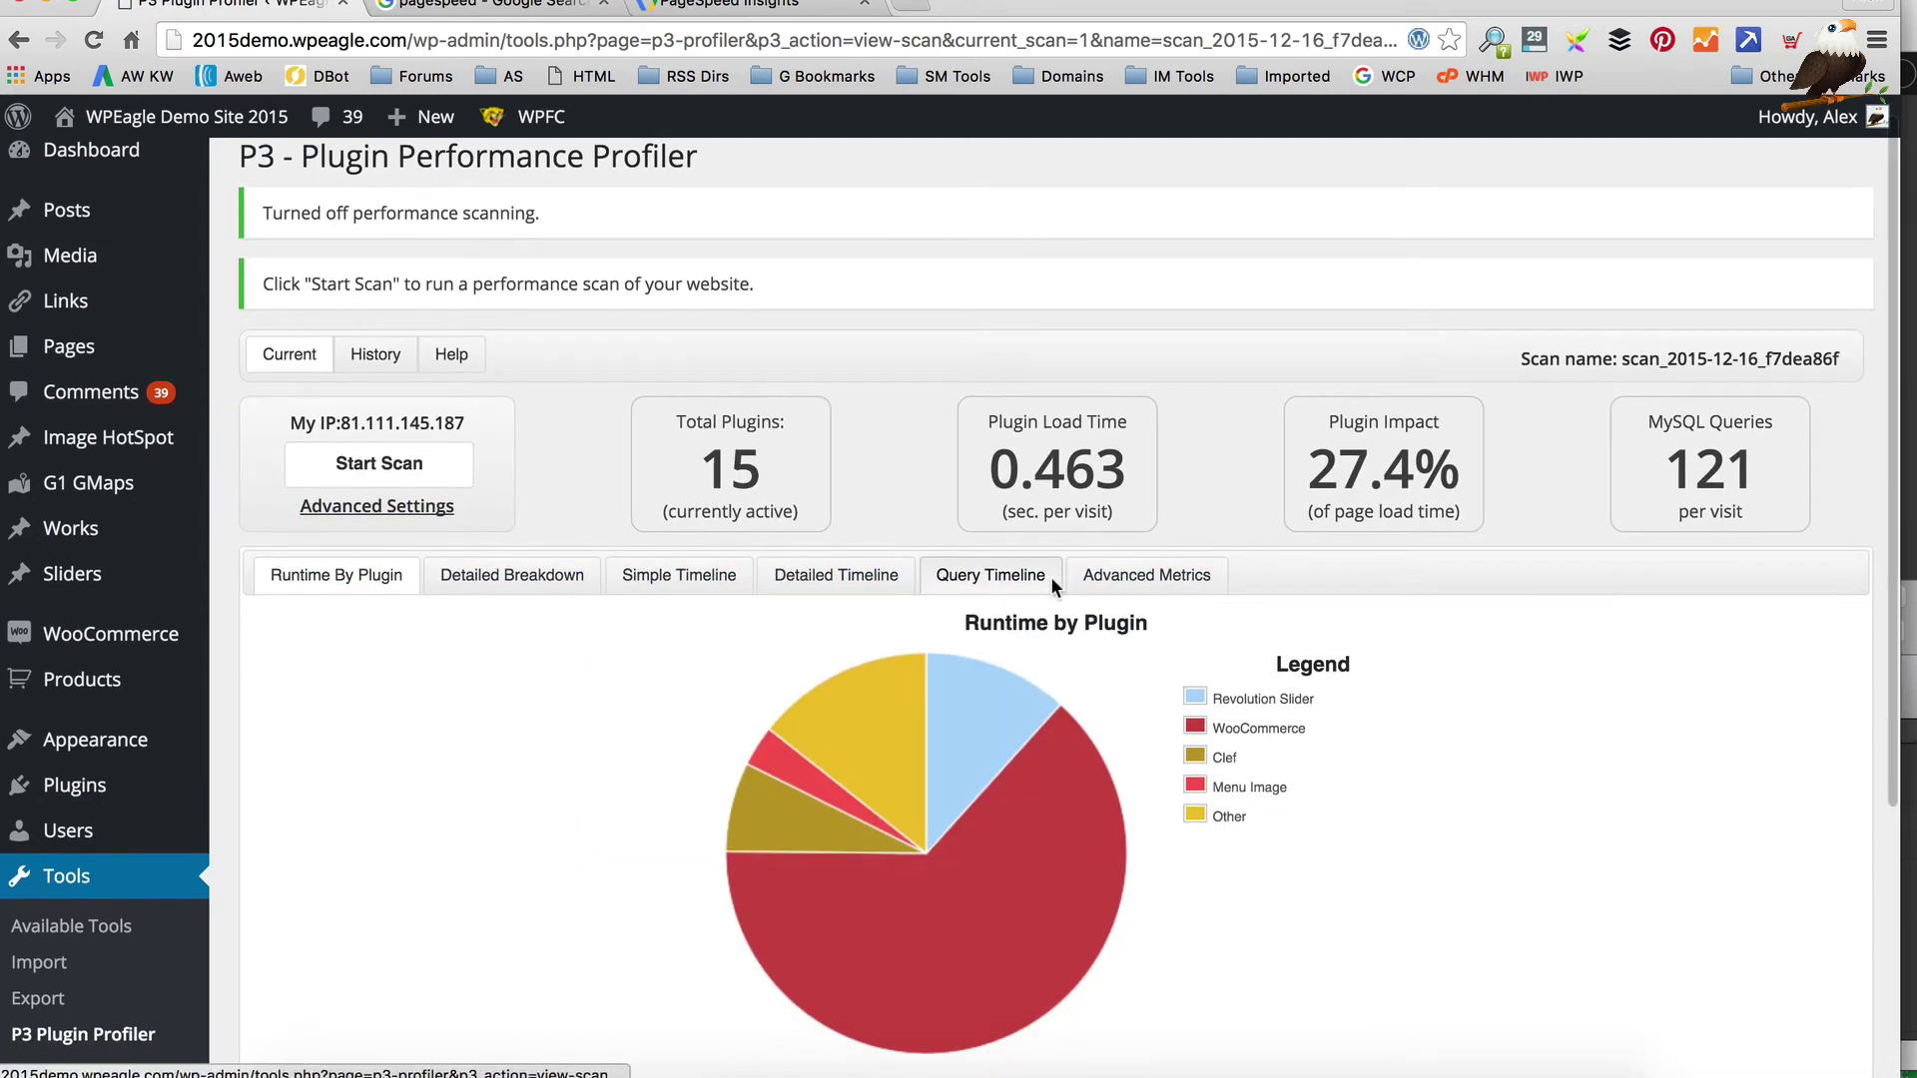
scroll(1050, 577, "down", 1)
mouse_move(988, 834)
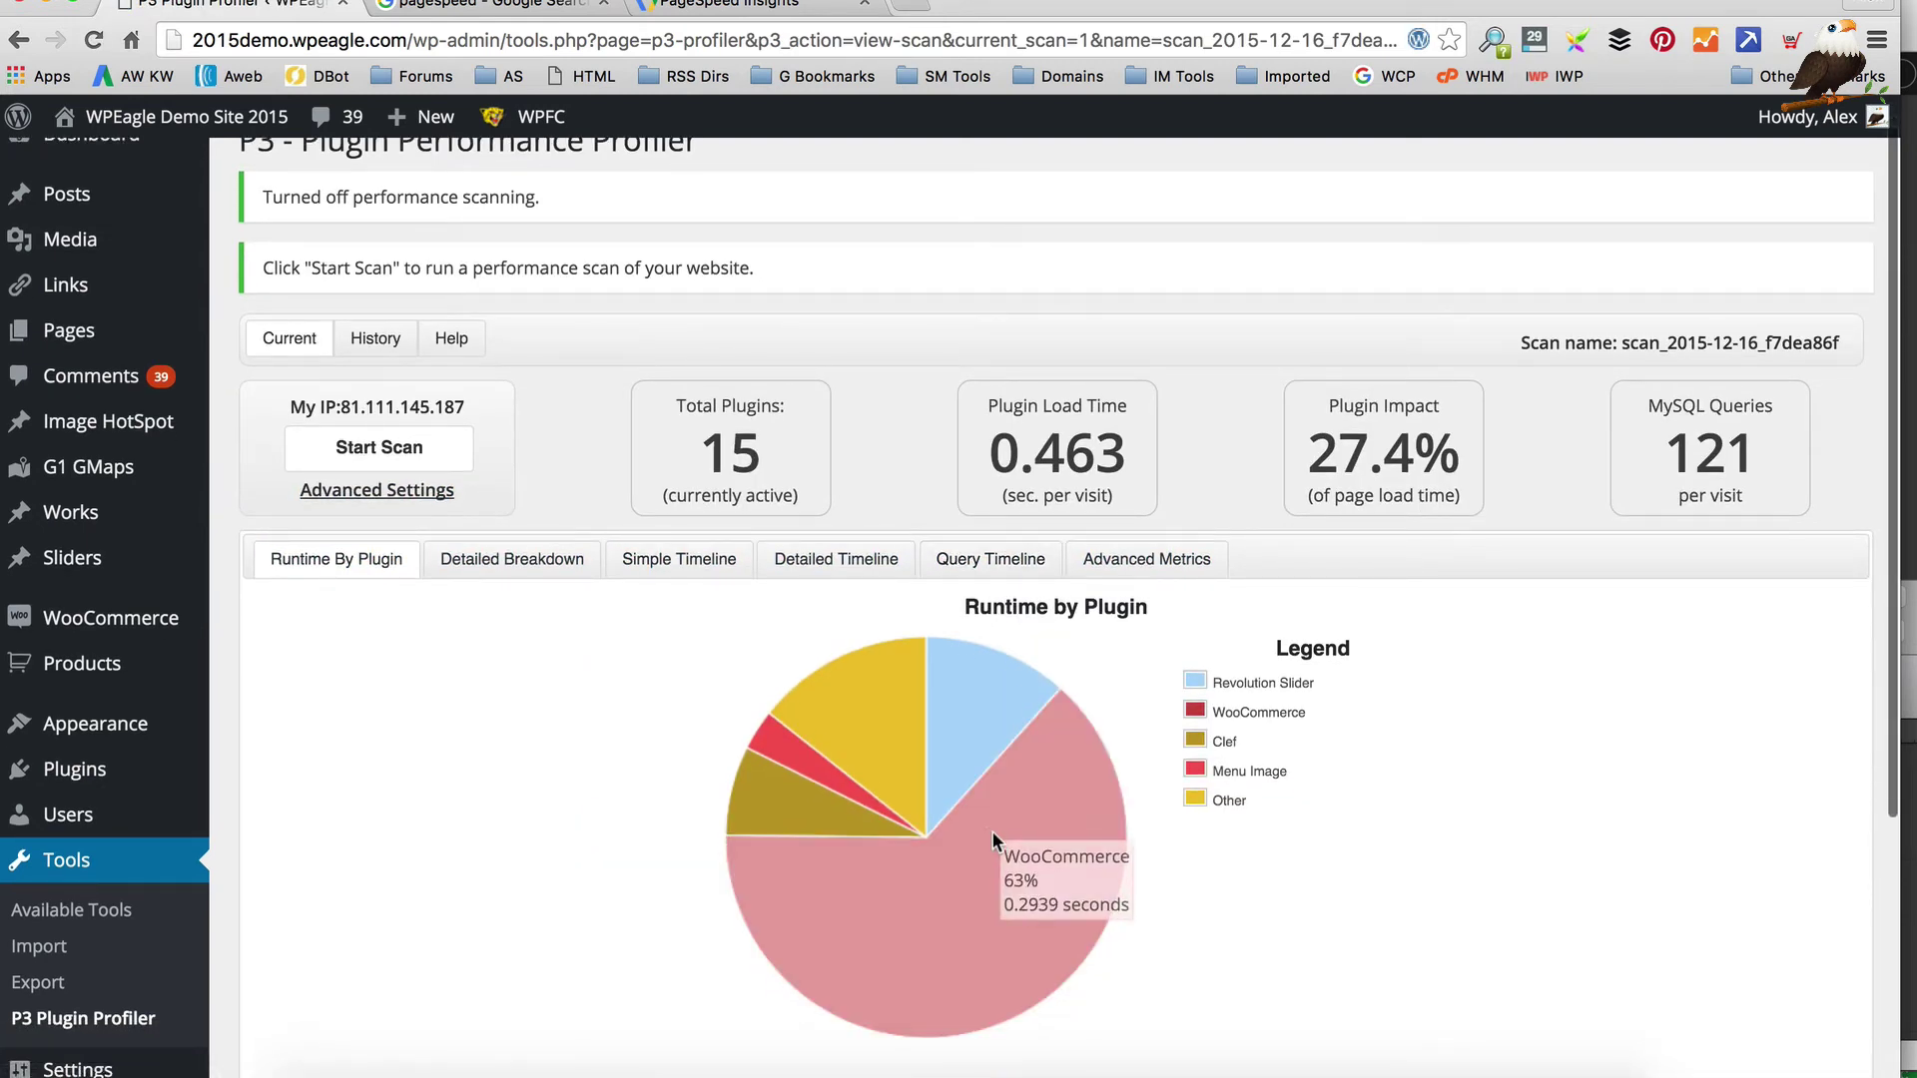
scroll(991, 833, "down", 3)
scroll(993, 834, "down", 1)
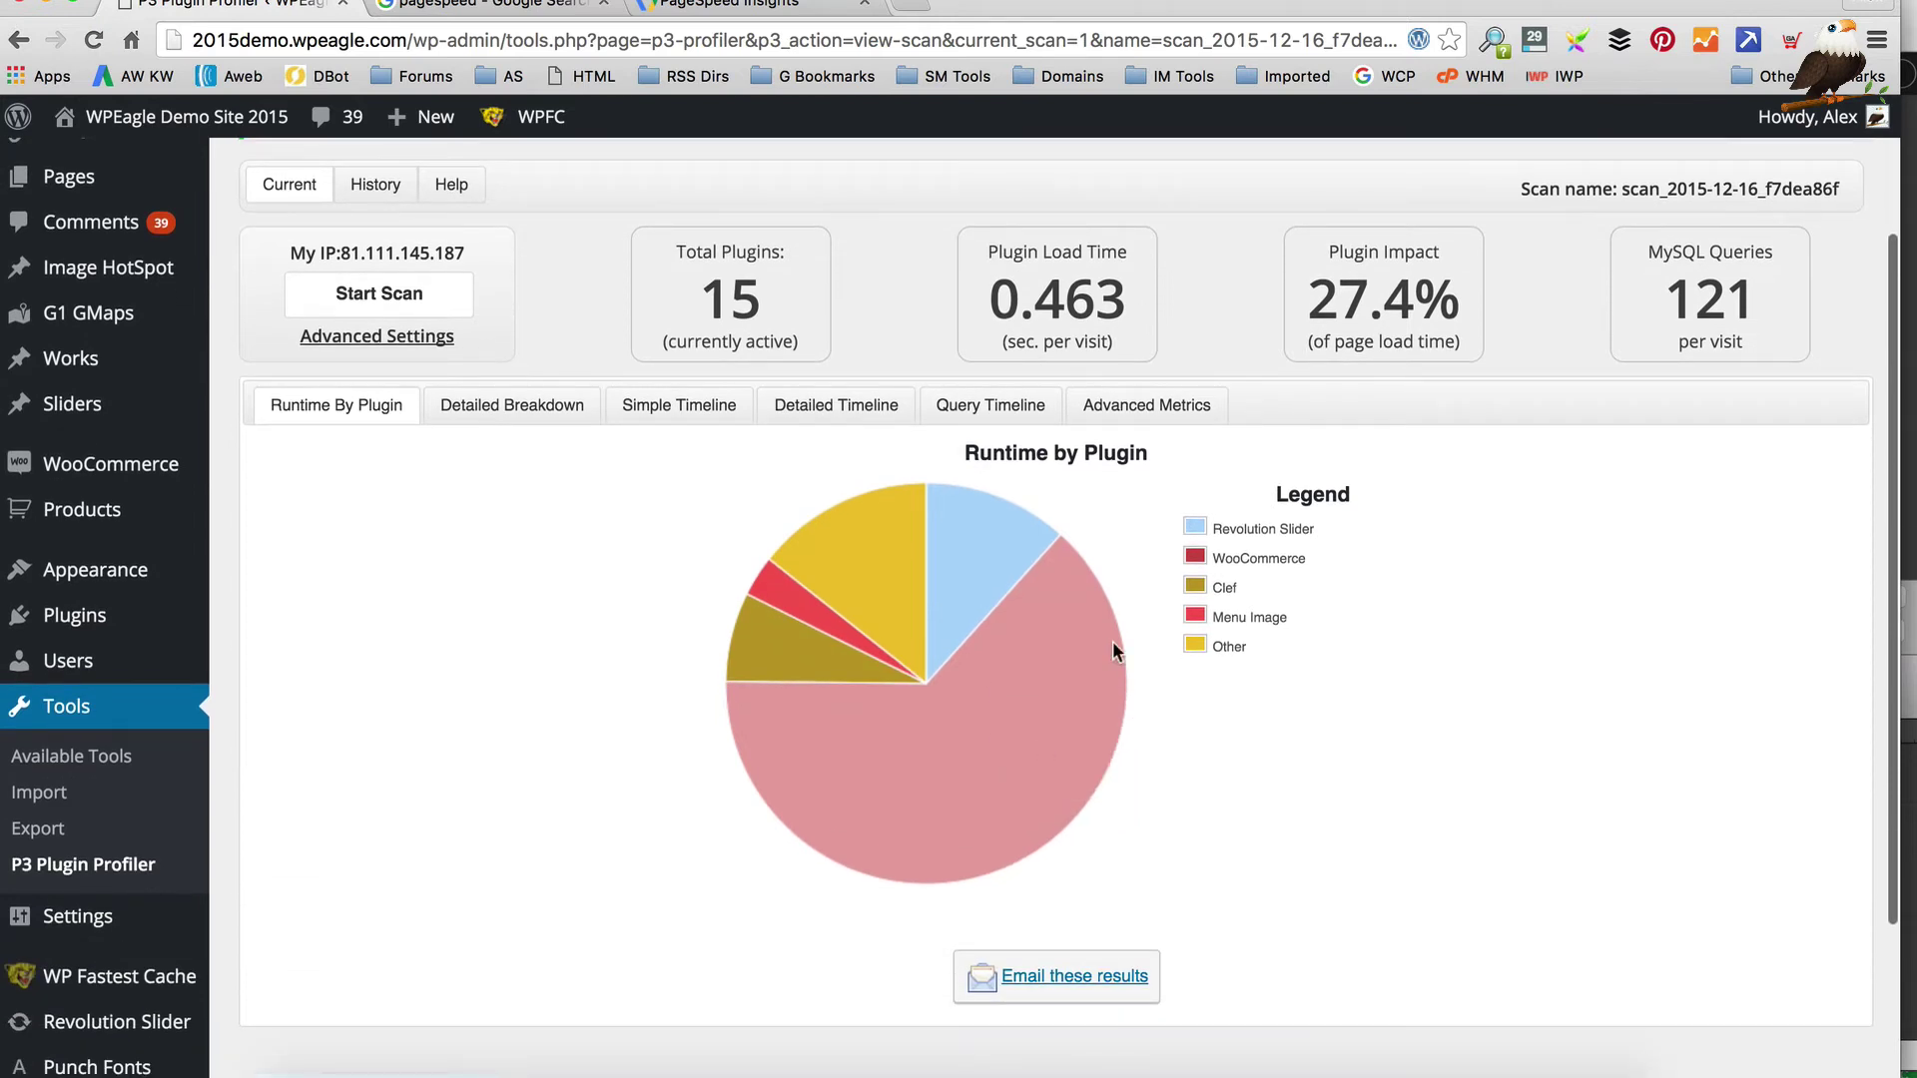
mouse_move(1013, 798)
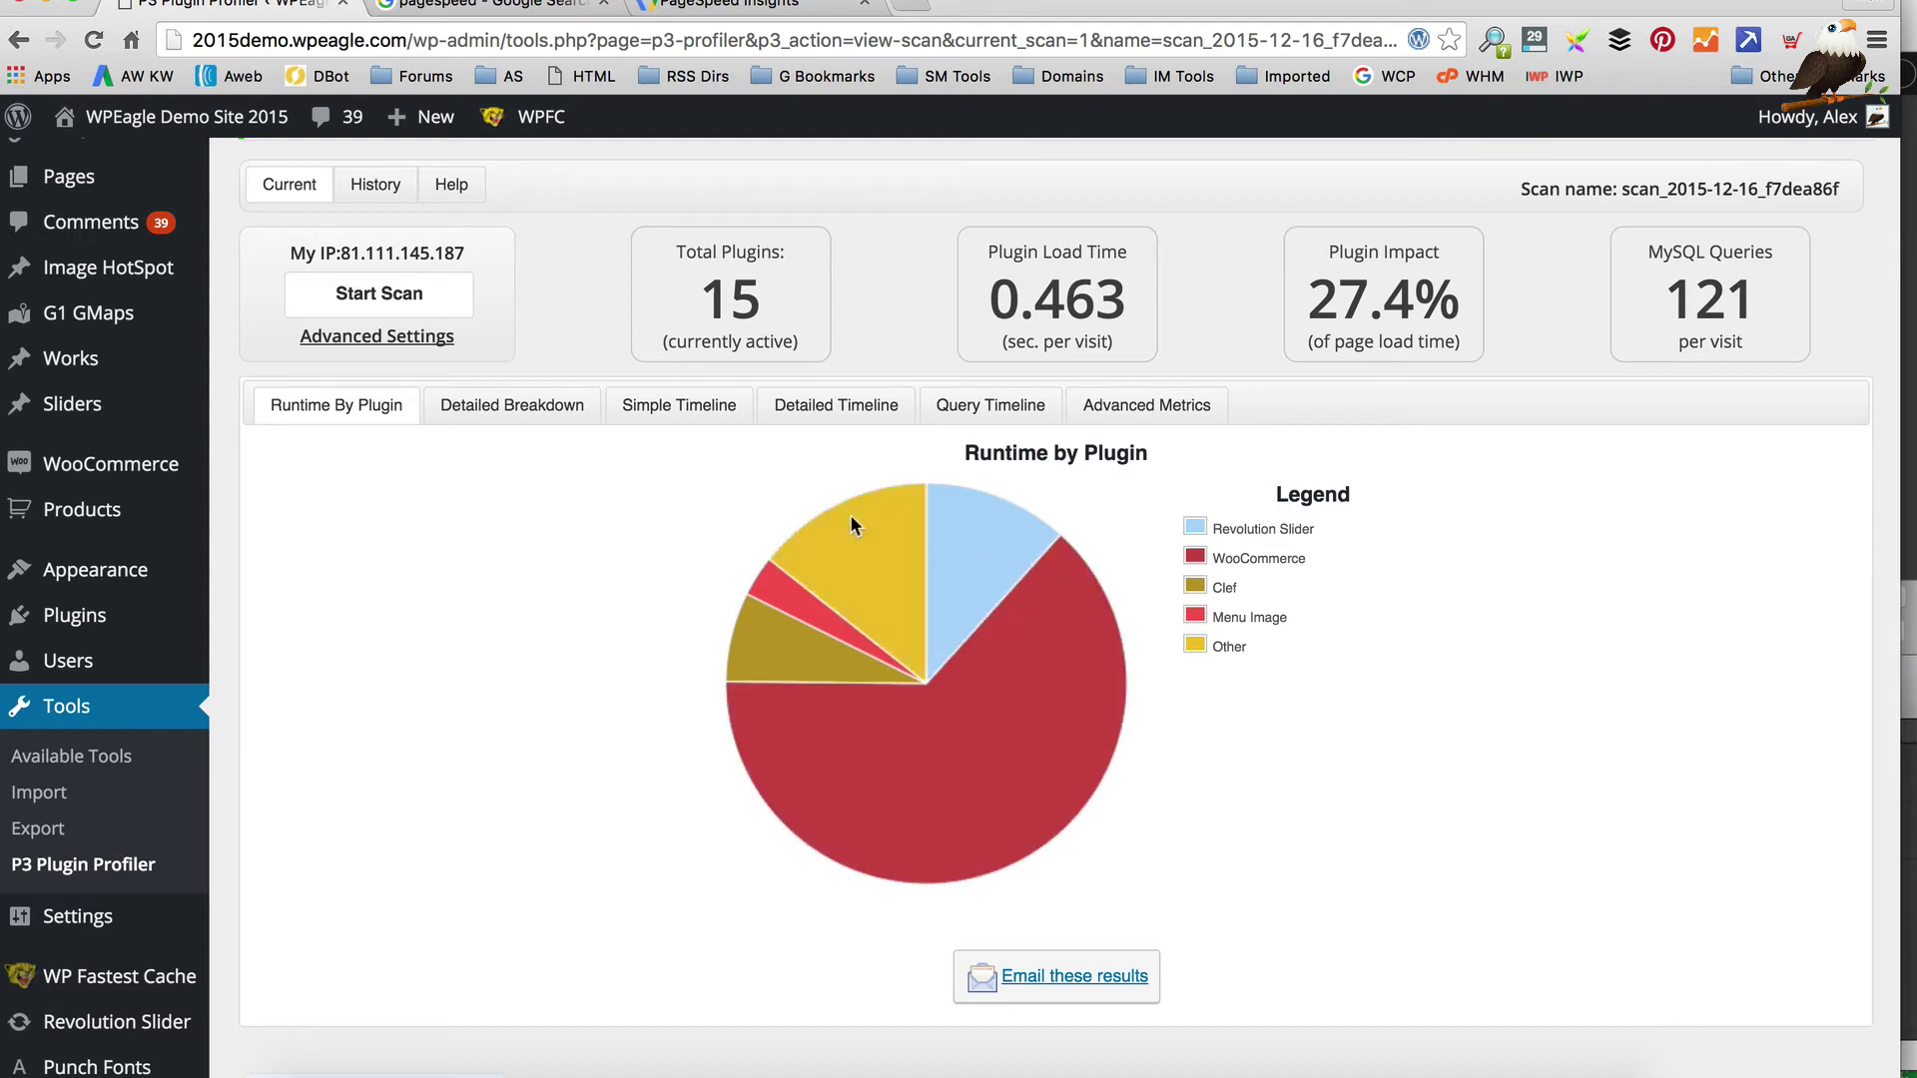
mouse_move(784, 674)
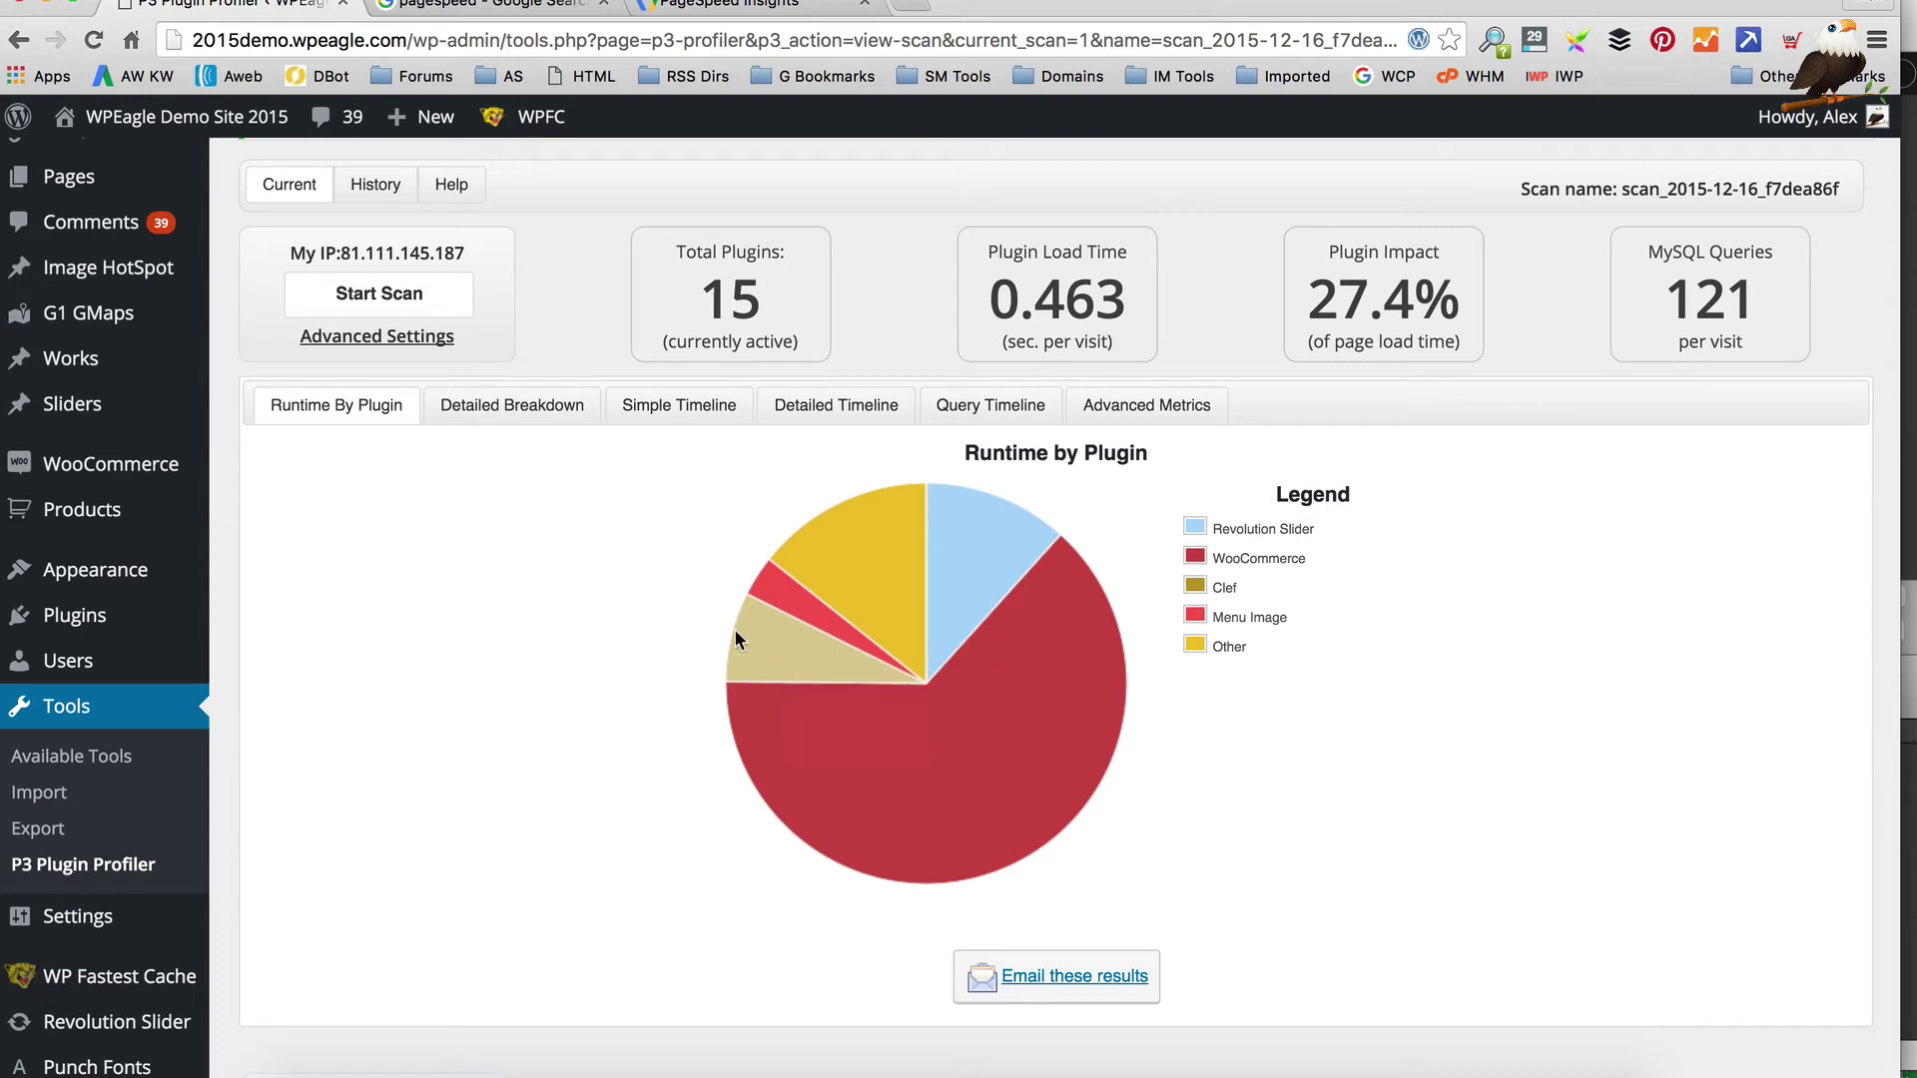
Show the Detailed Breakdown chart of the scan and adjust its range to inspect the component load times
left_click(512, 404)
scroll(719, 495, "up", 5)
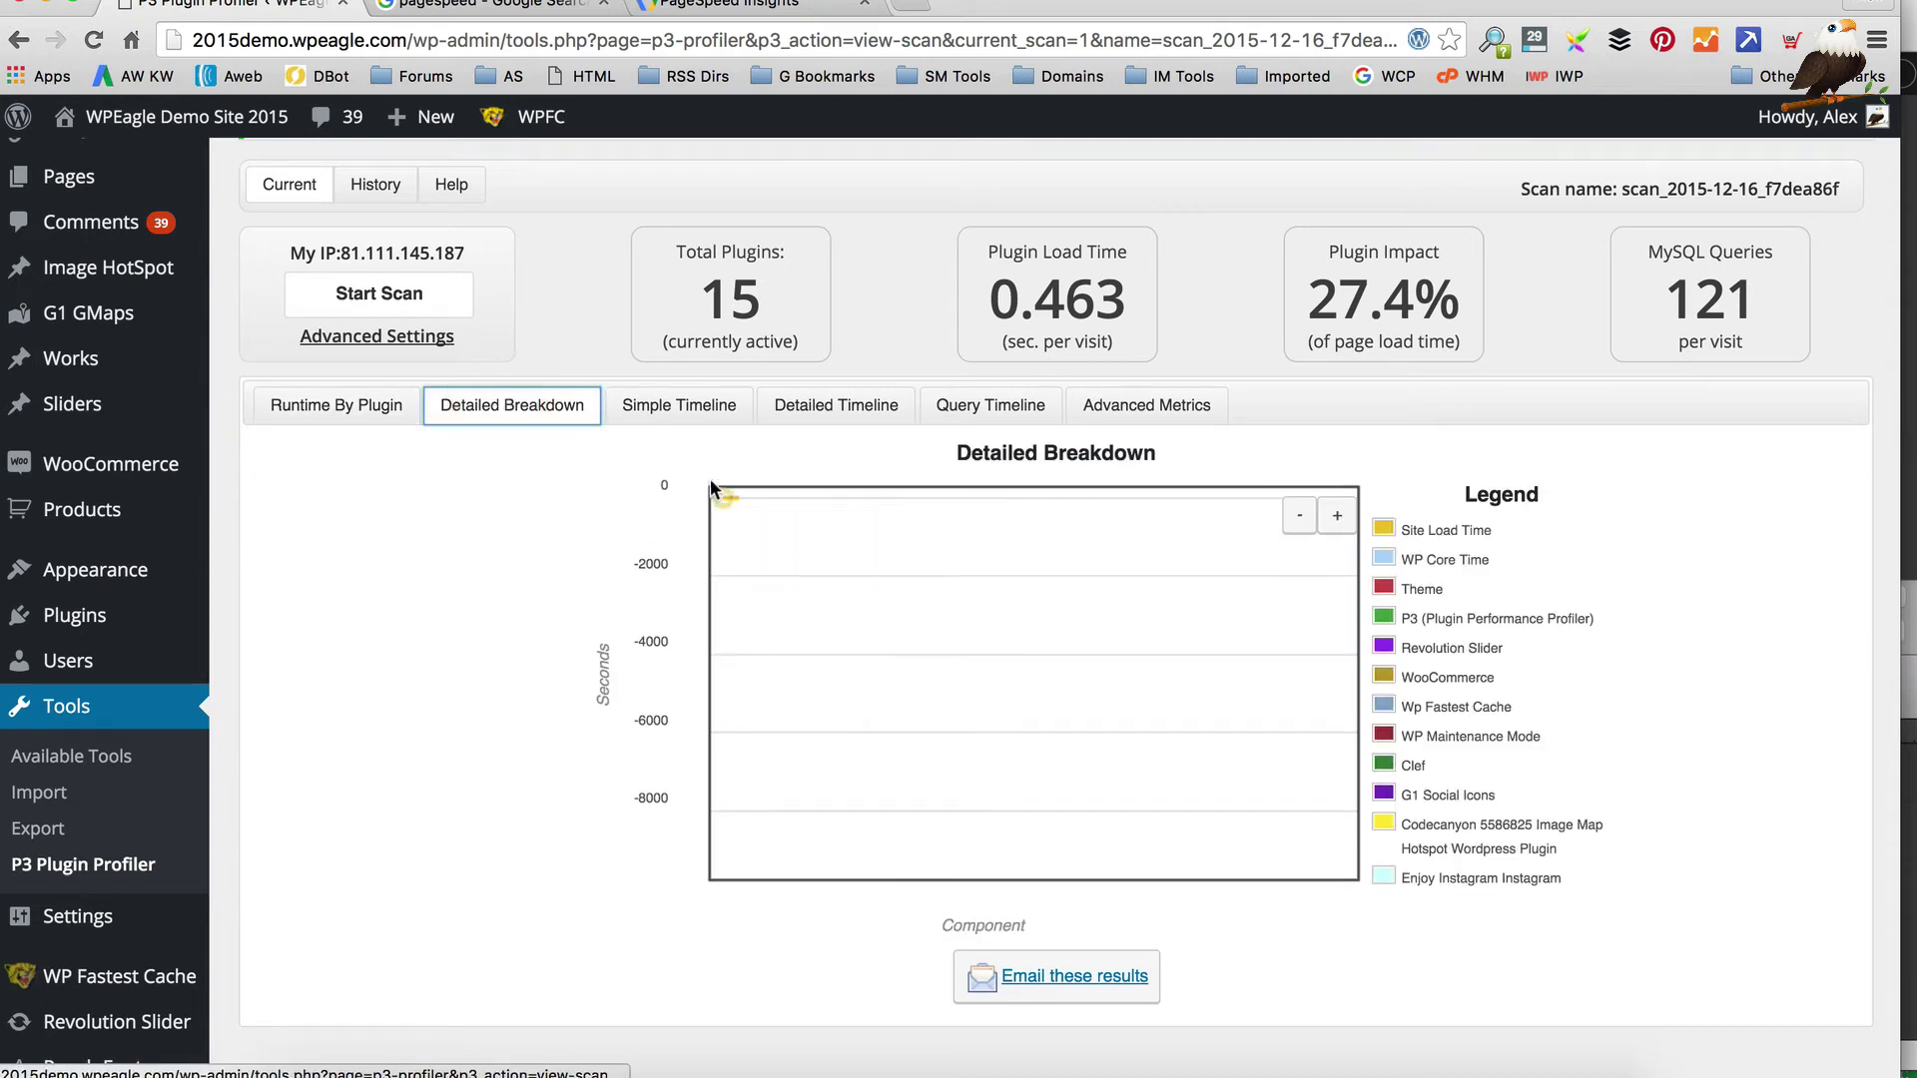
left_click_drag(819, 723, 1037, 995)
left_click(535, 499)
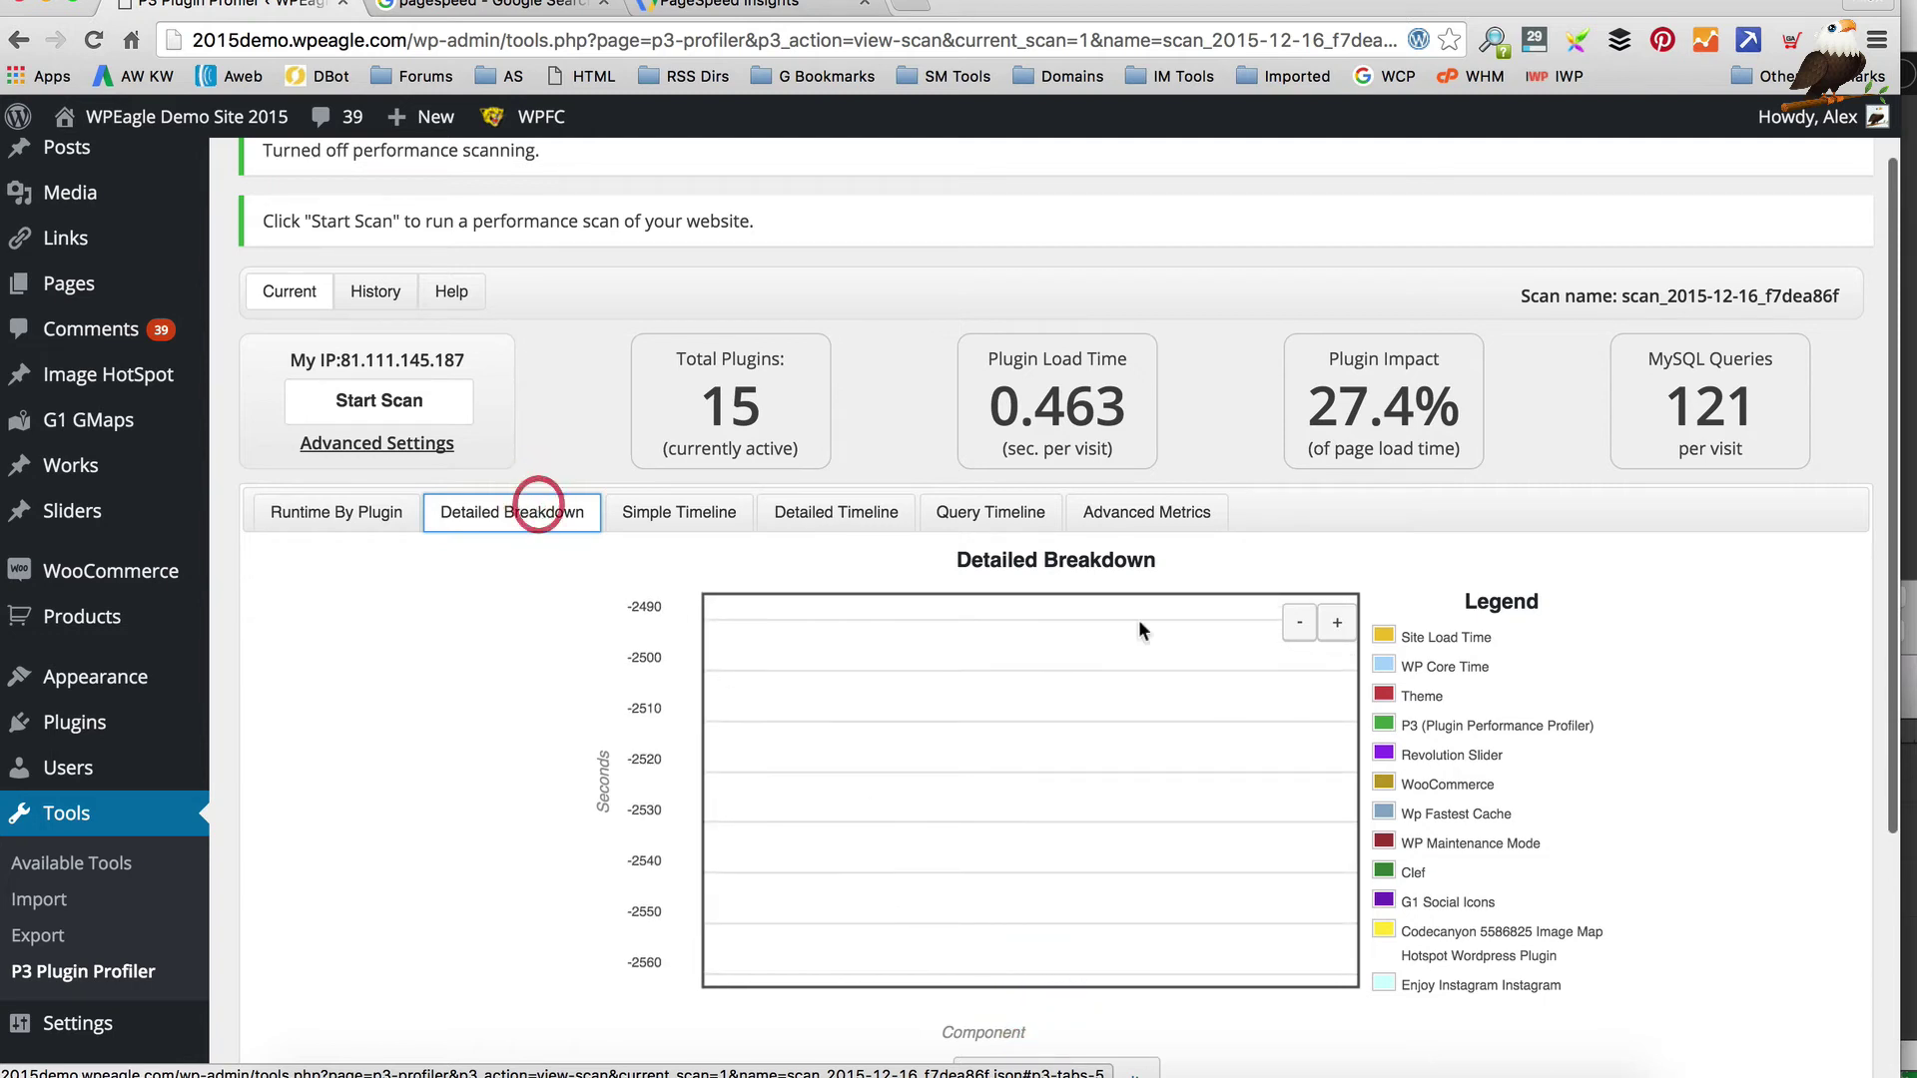
left_click(1298, 624)
left_click(1298, 624)
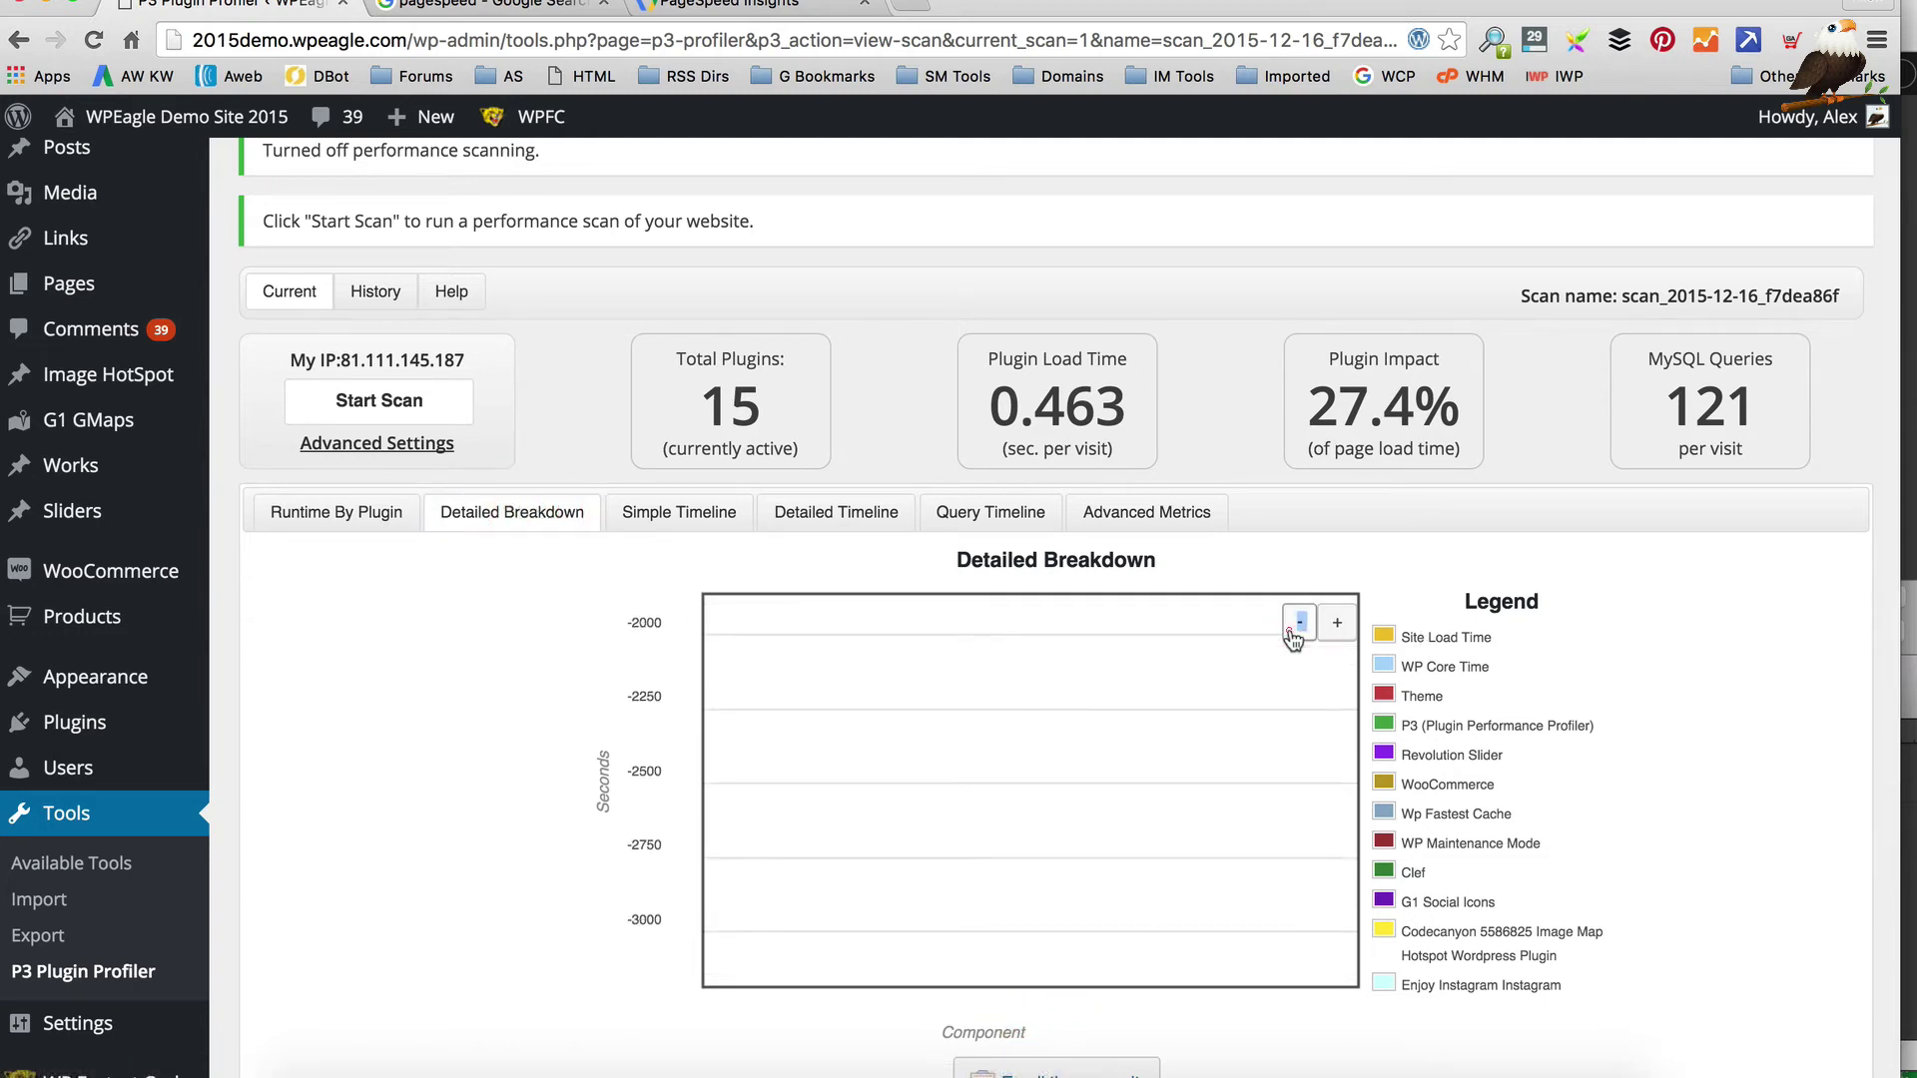
left_click(377, 751)
scroll(377, 751, "down", 3)
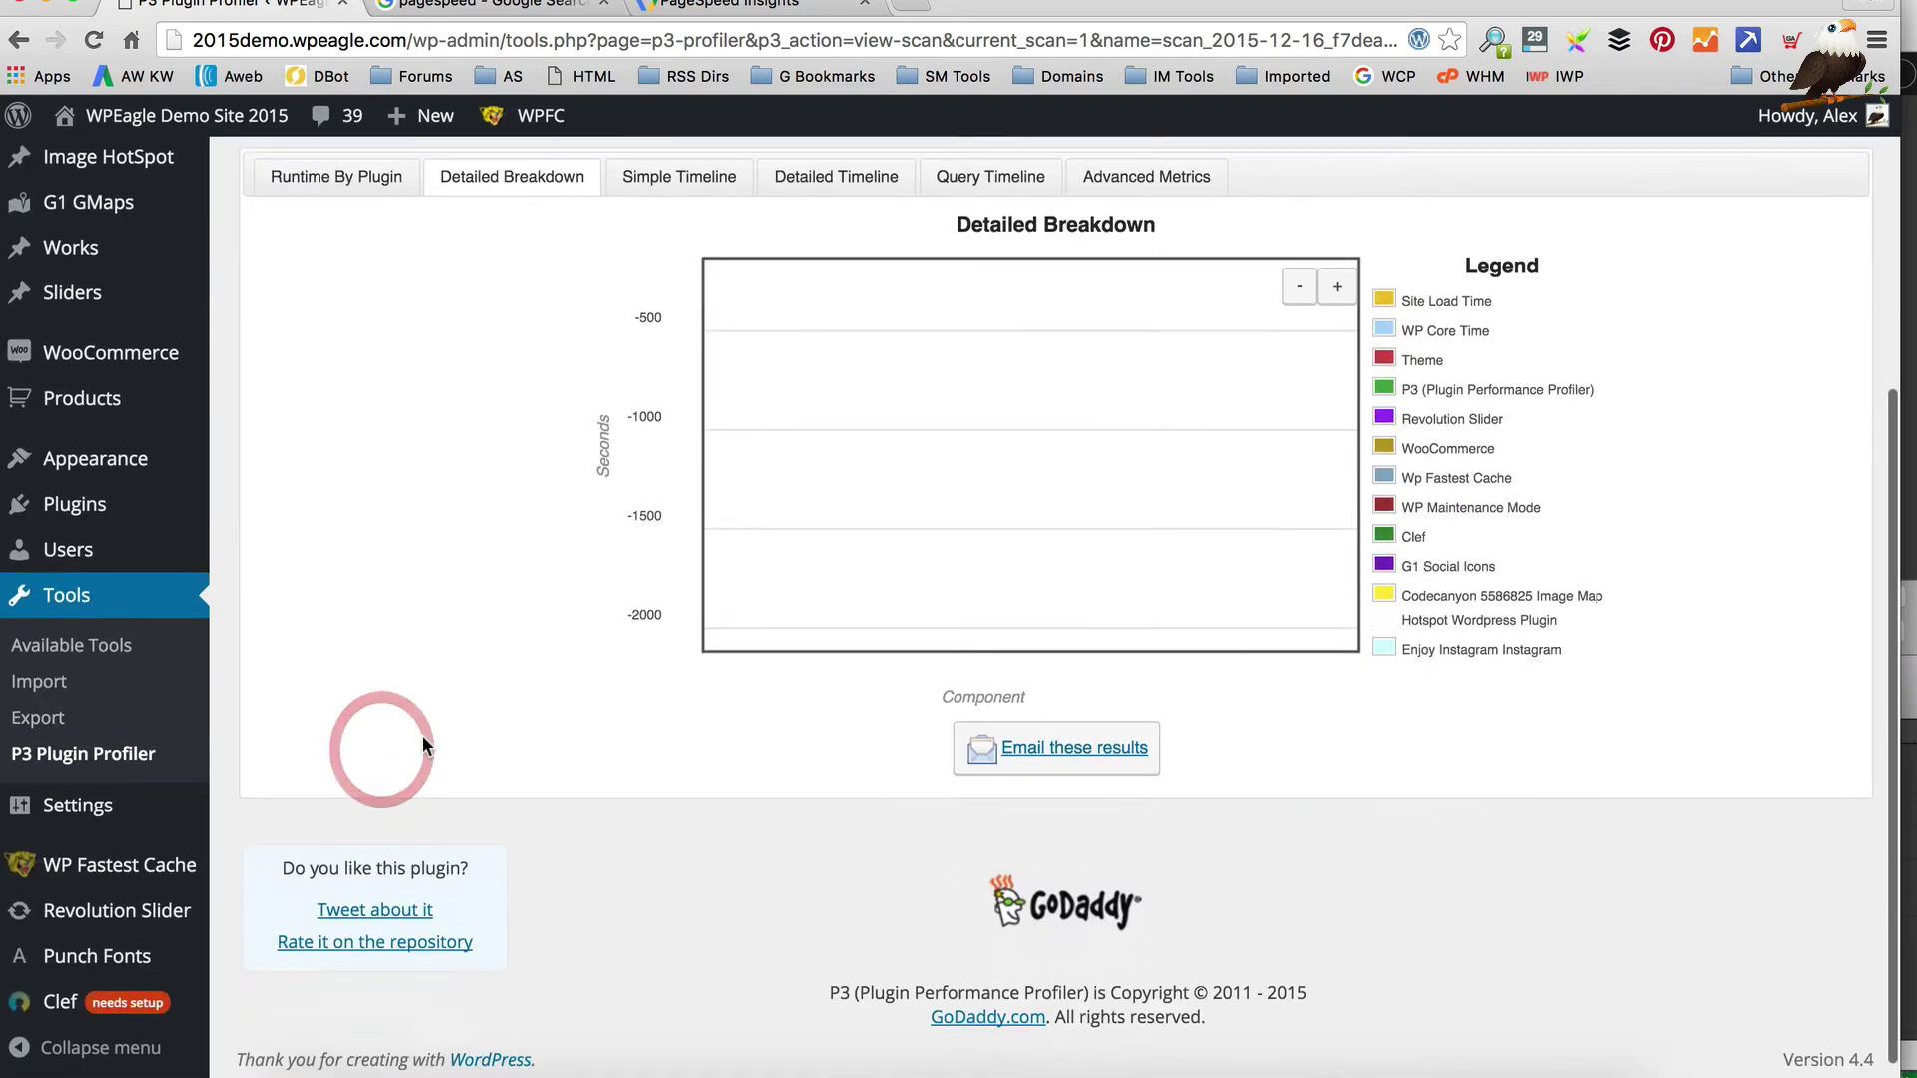
Show the scan's Simple Timeline to compare WP core, theme and plugin times
scroll(422, 735, "up", 5)
left_click(711, 602)
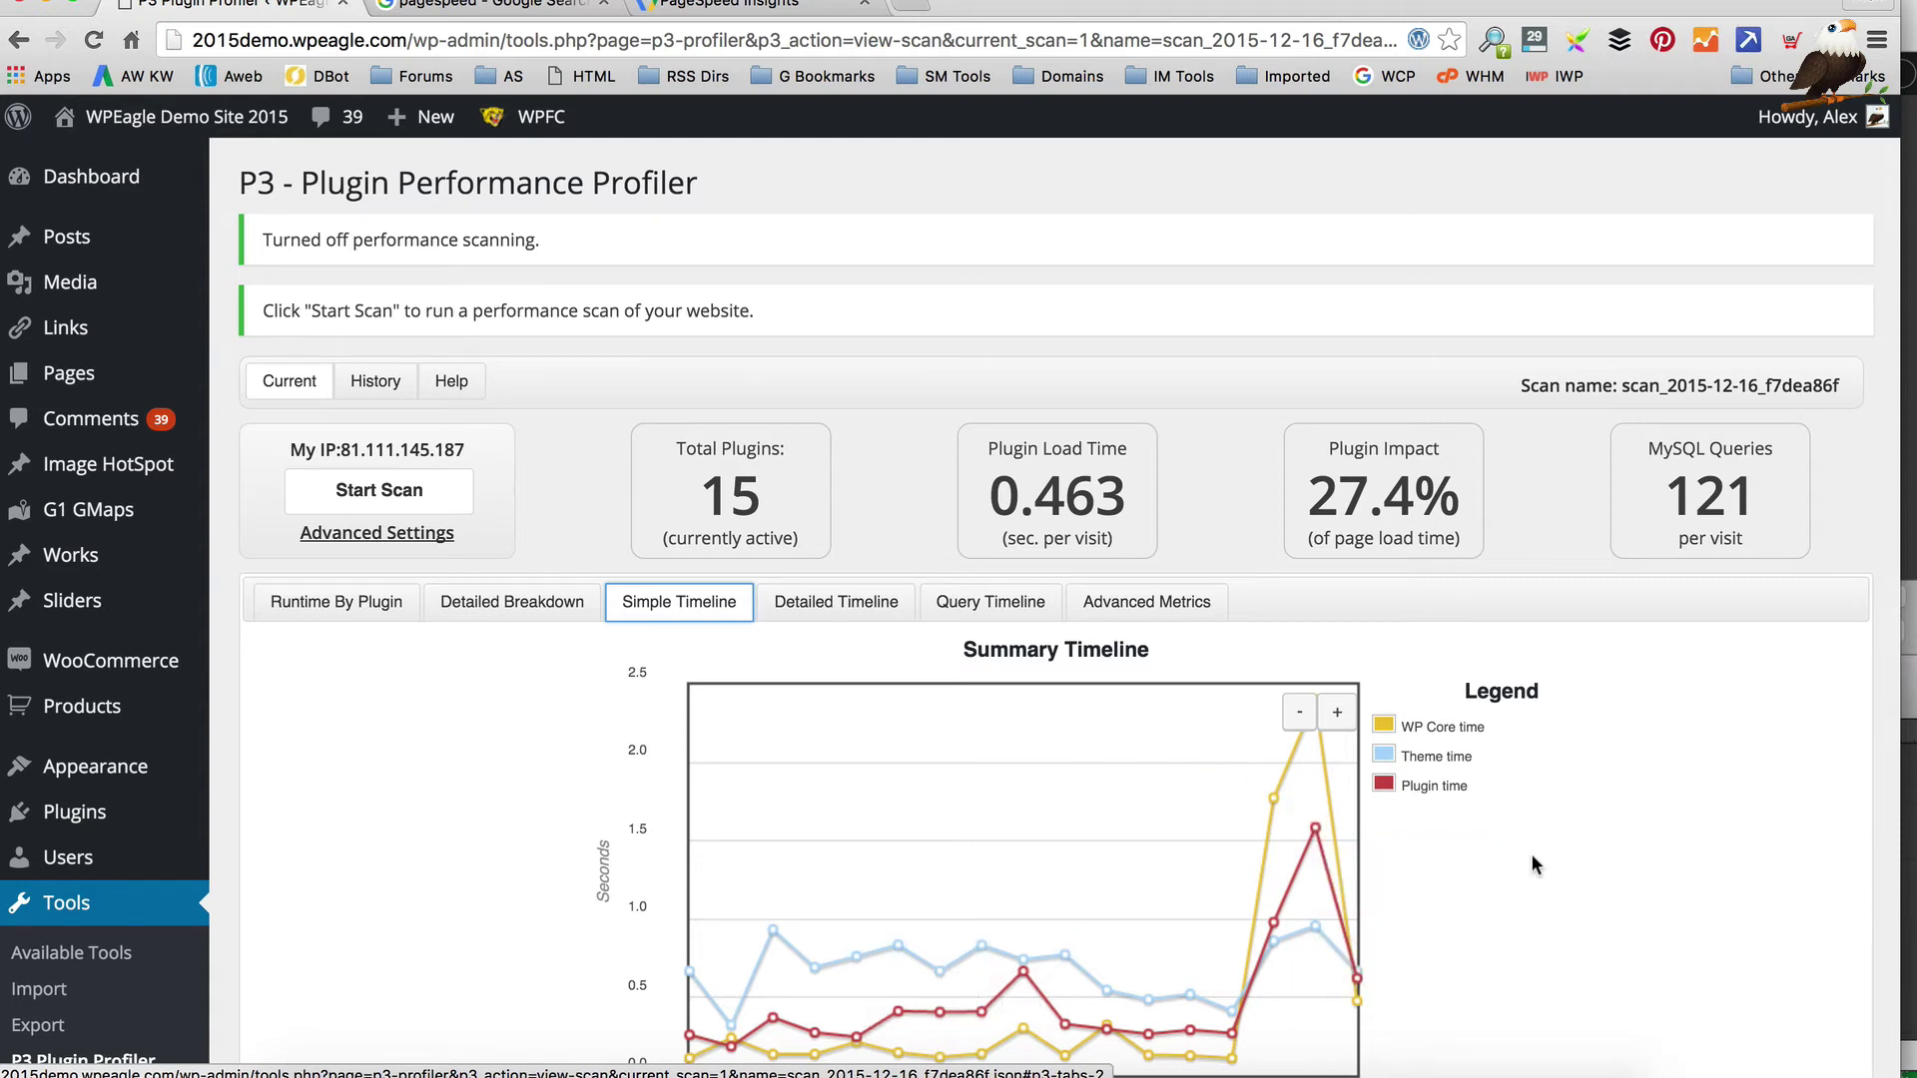
scroll(1530, 852, "down", 3)
scroll(559, 603, "down", 6)
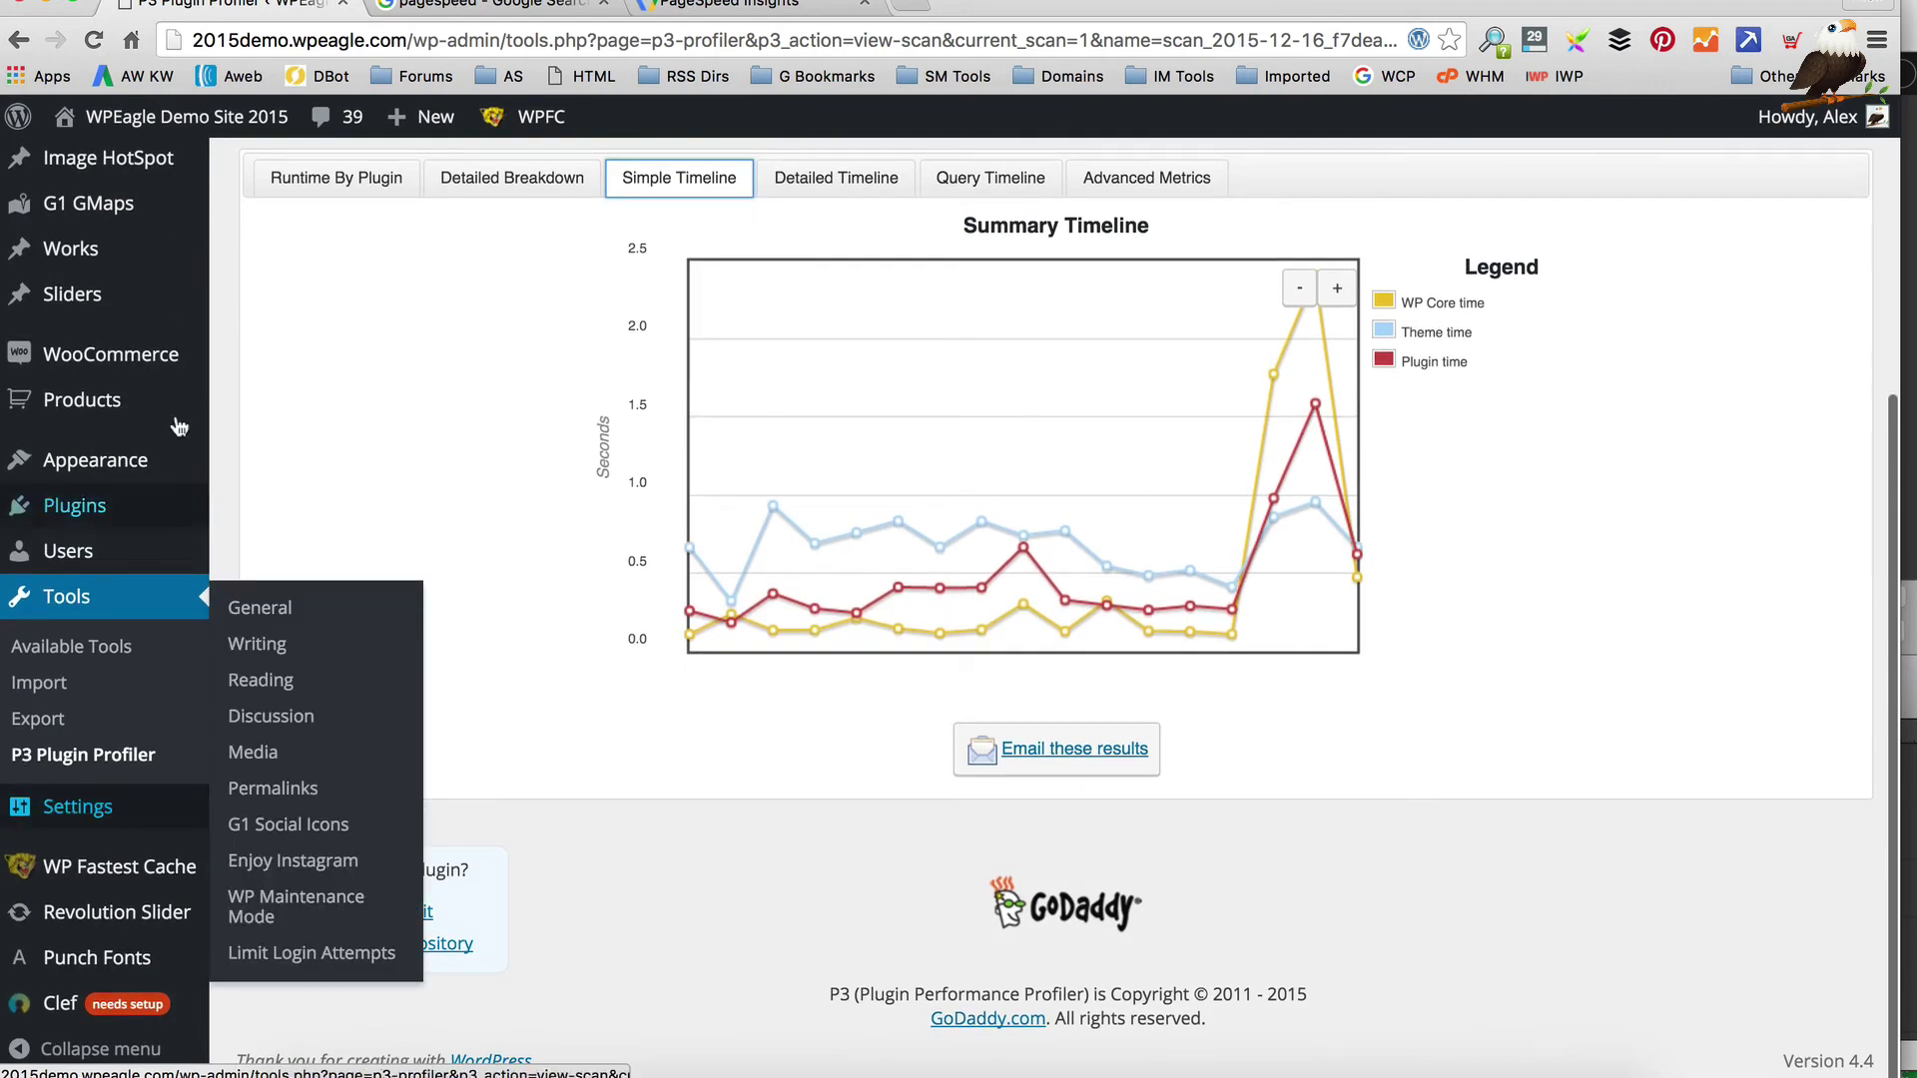
Go to the list of installed plugins and deactivate the Clef plugin
mouse_move(135, 507)
left_click(302, 510)
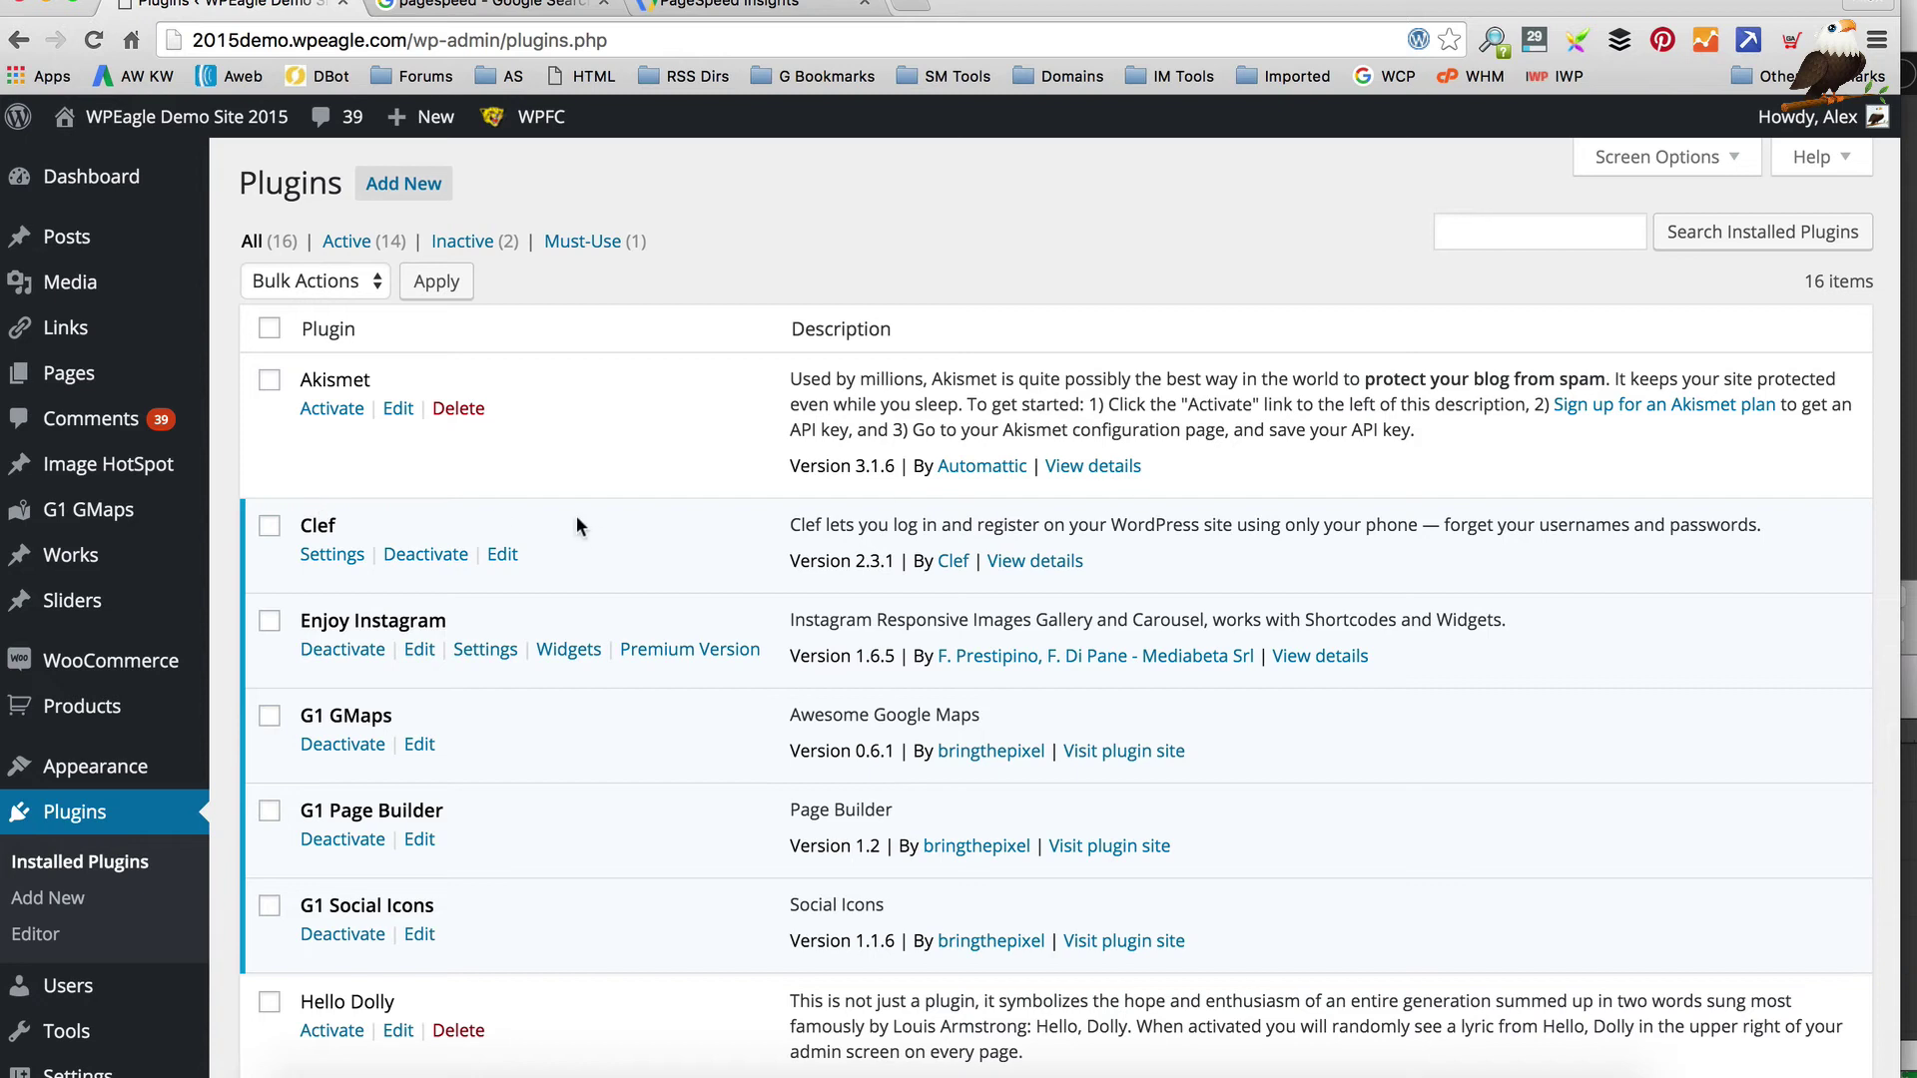
scroll(577, 515, "down", 2)
left_click(442, 465)
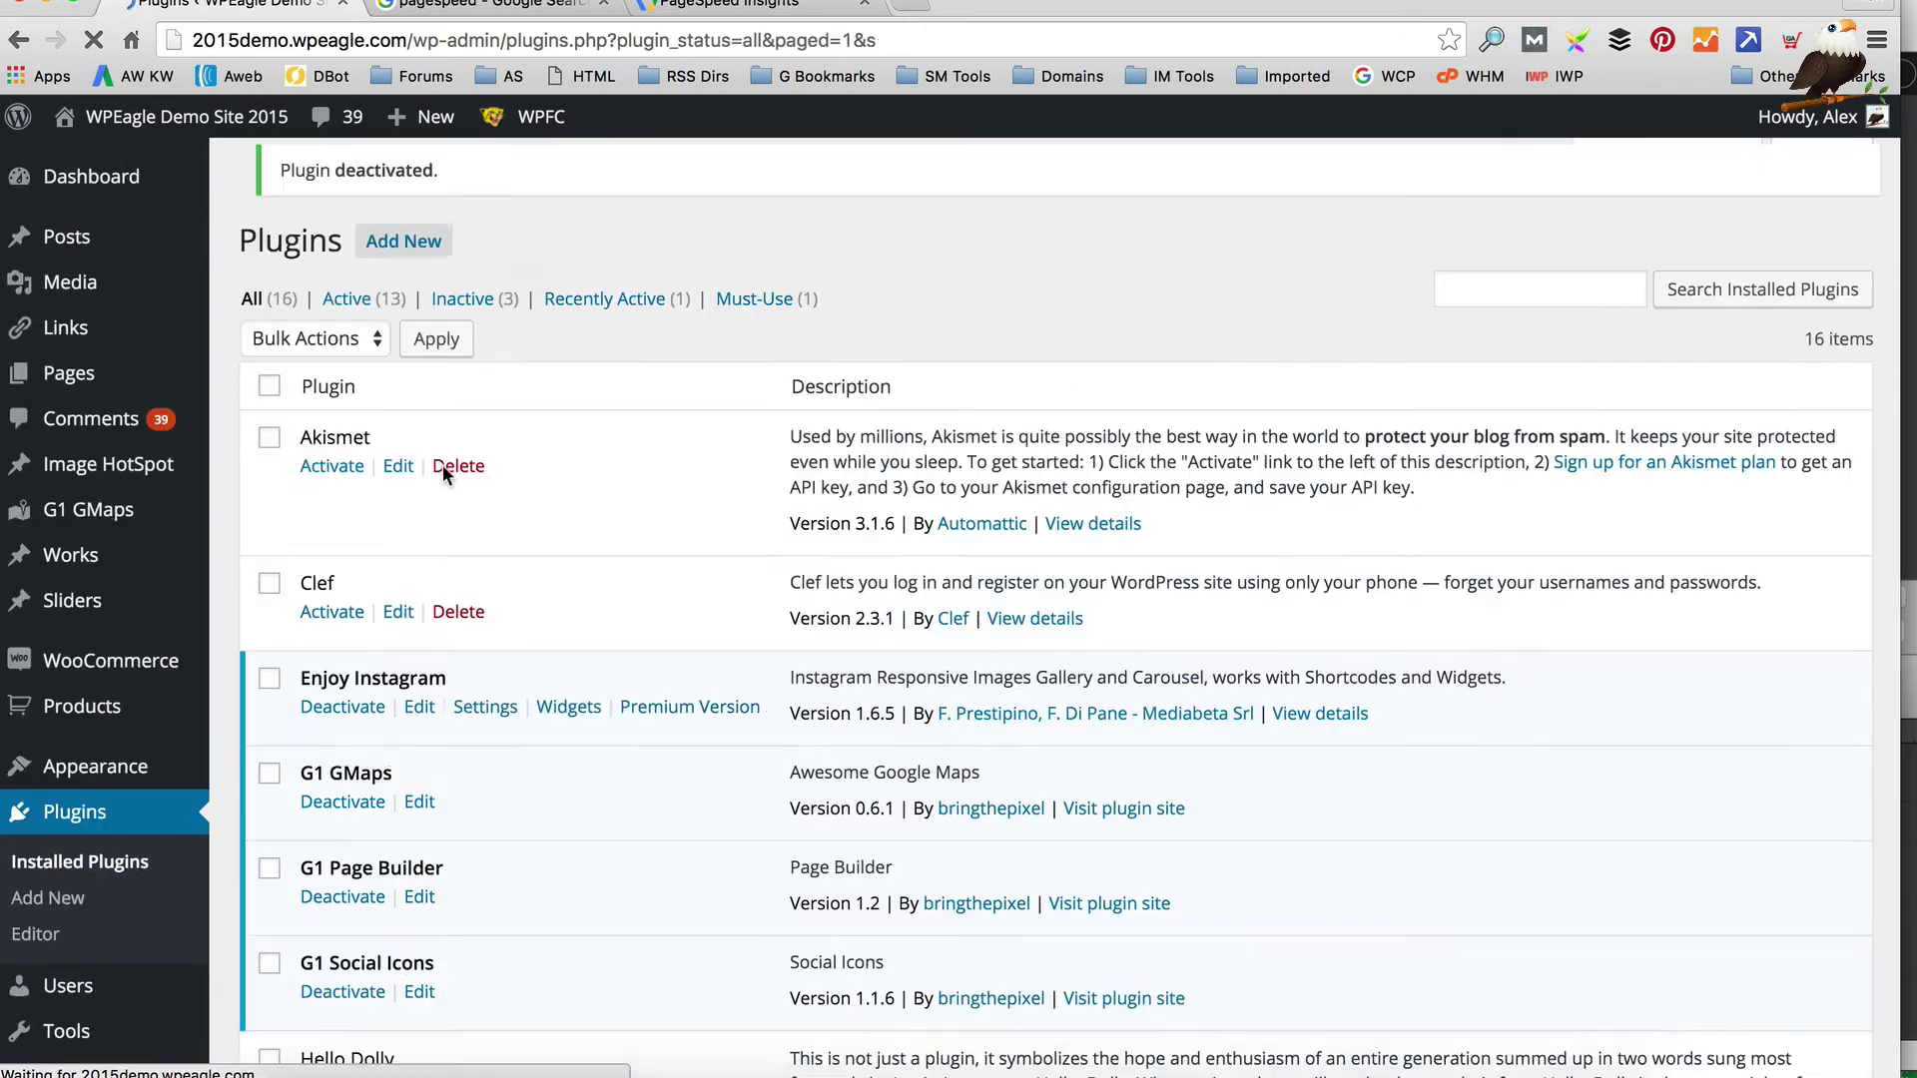
Deactivate the WooCommerce plugin in the list of installed plugins
scroll(449, 484, "down", 4)
scroll(449, 489, "down", 10)
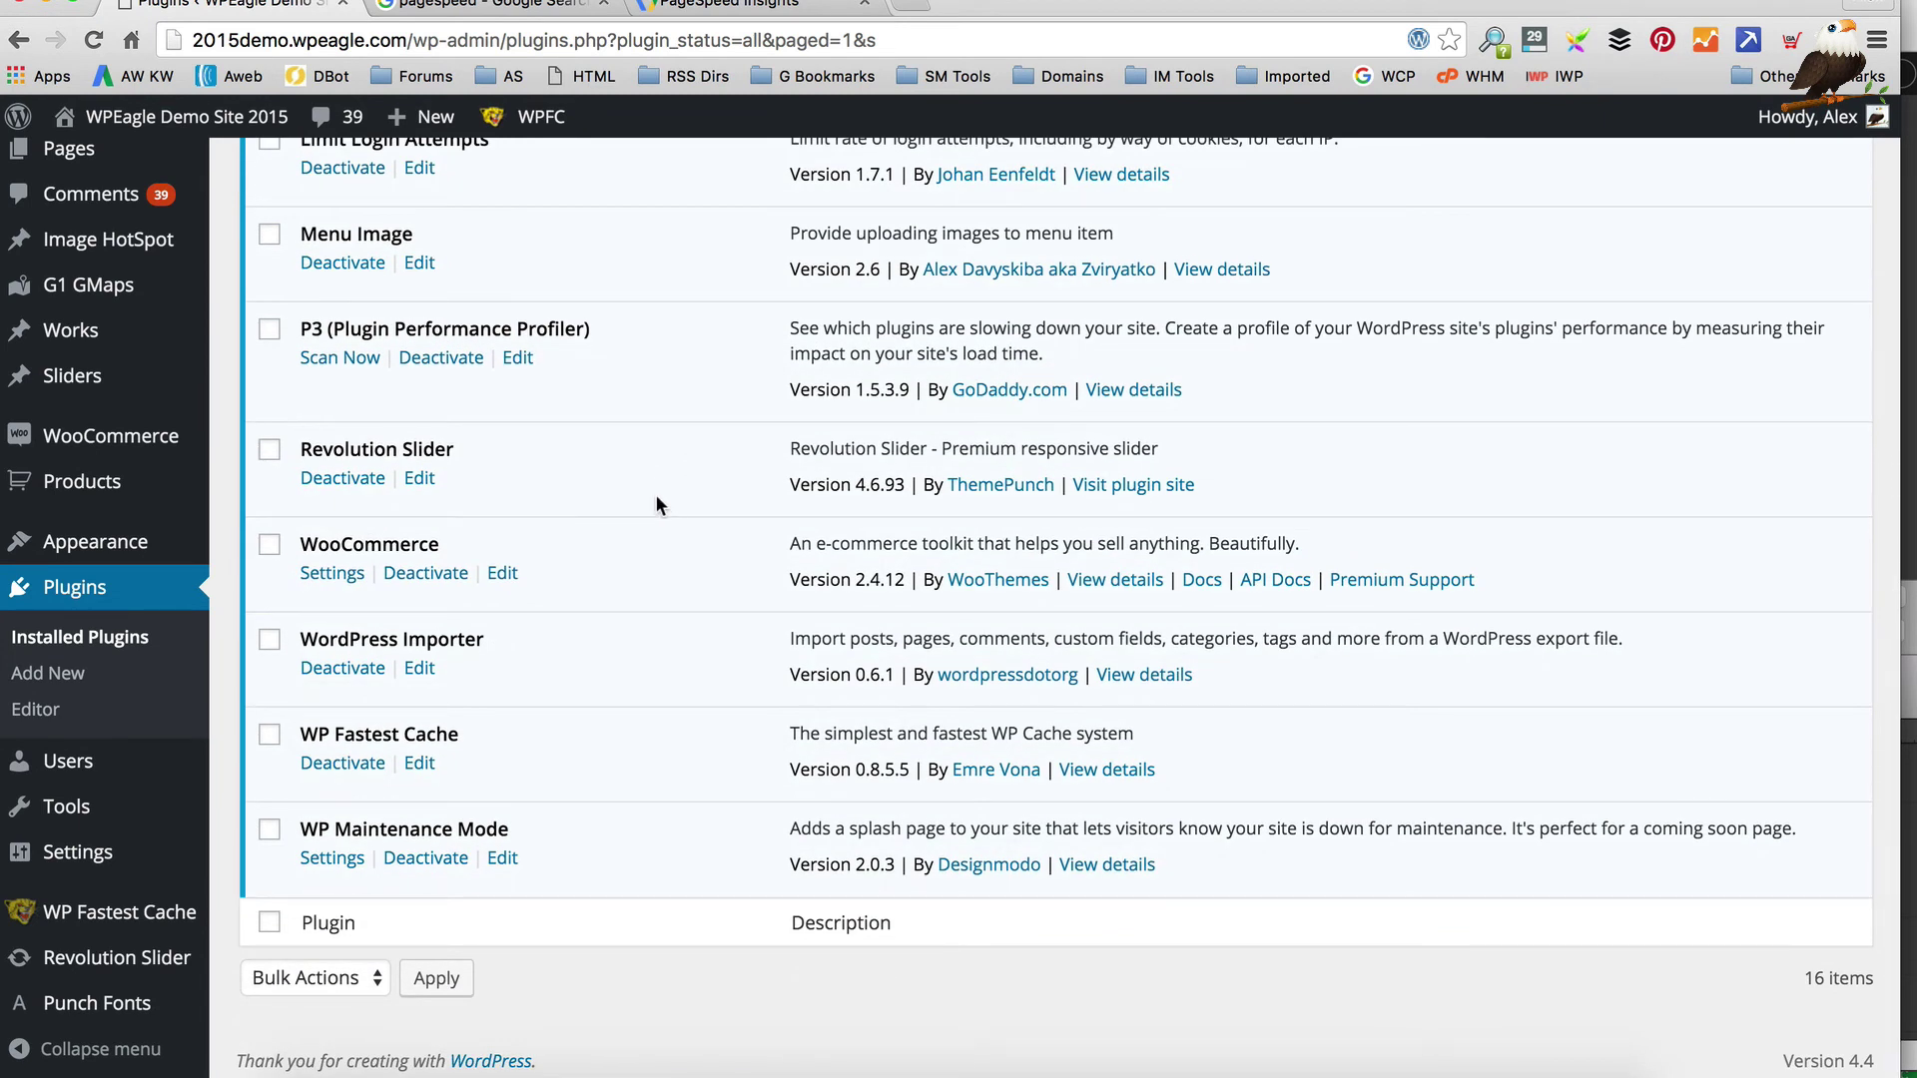
left_click(425, 573)
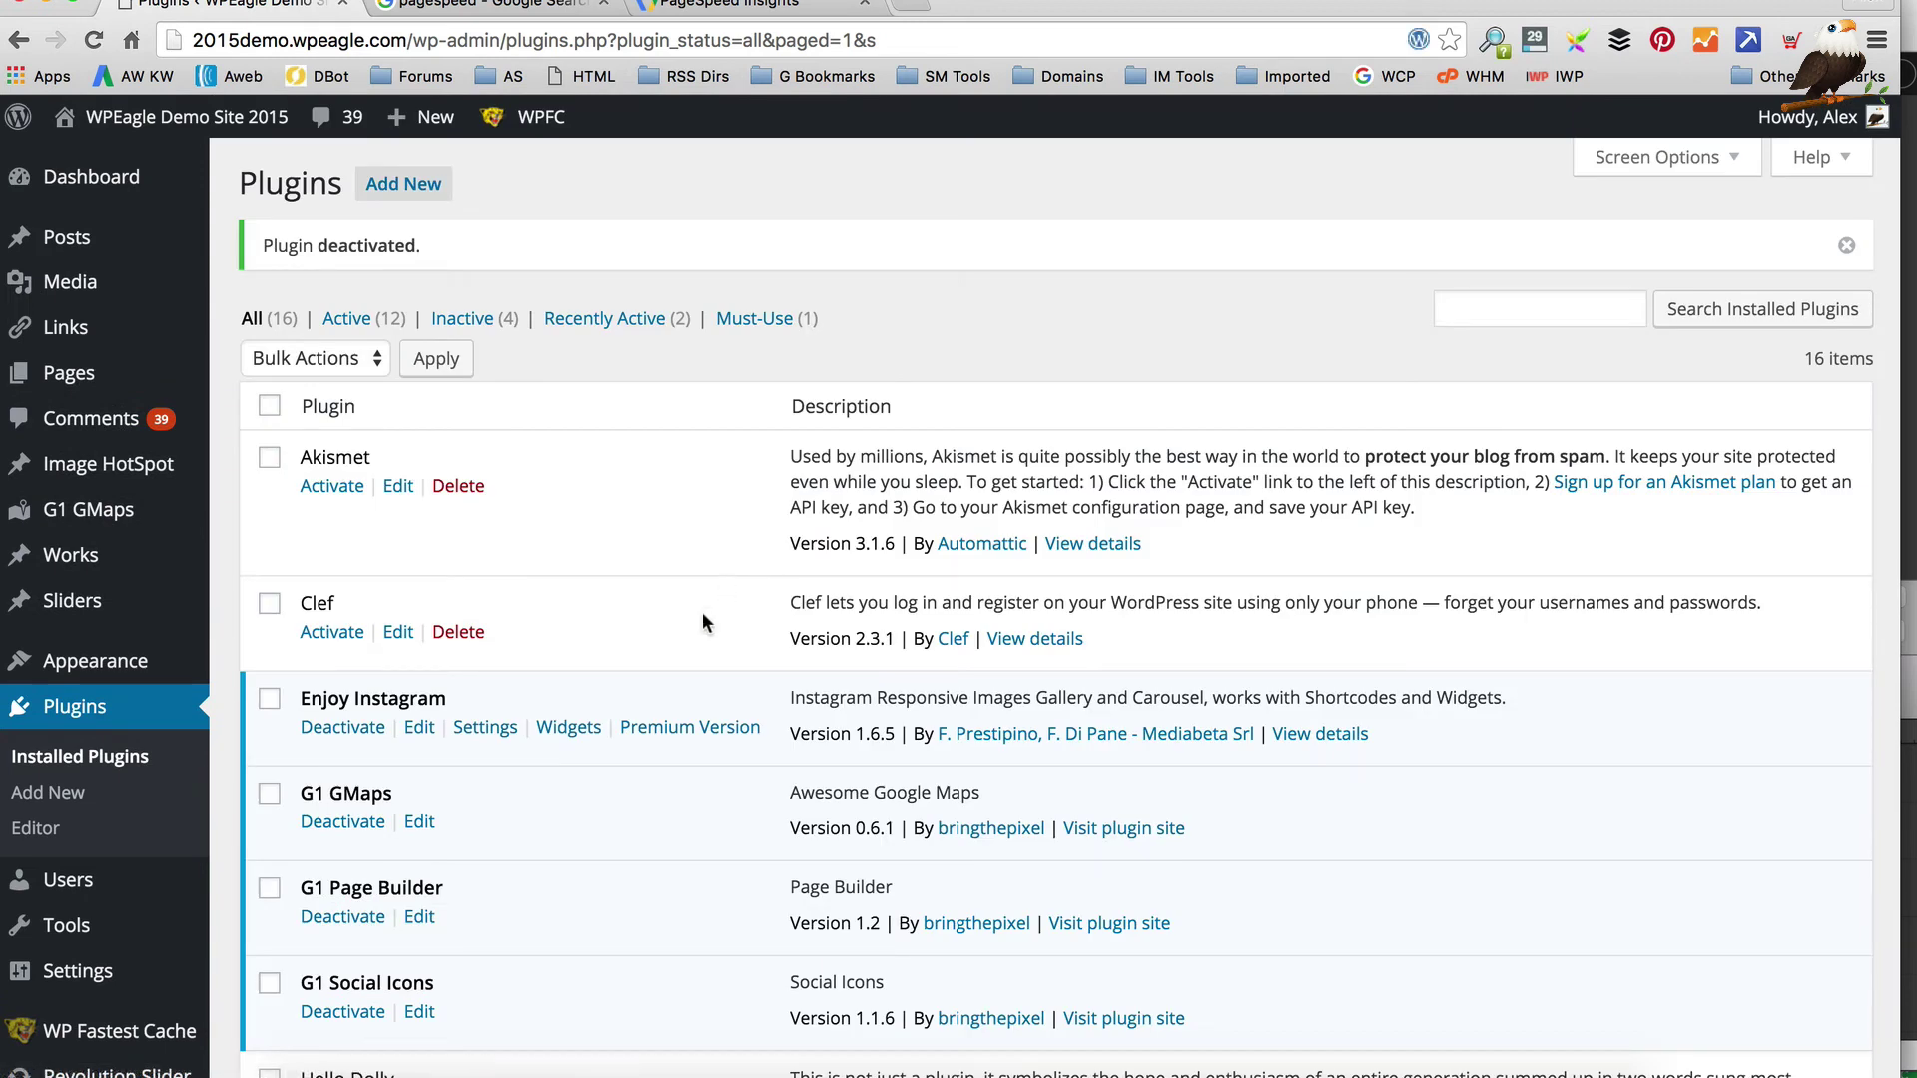
left_click(748, 12)
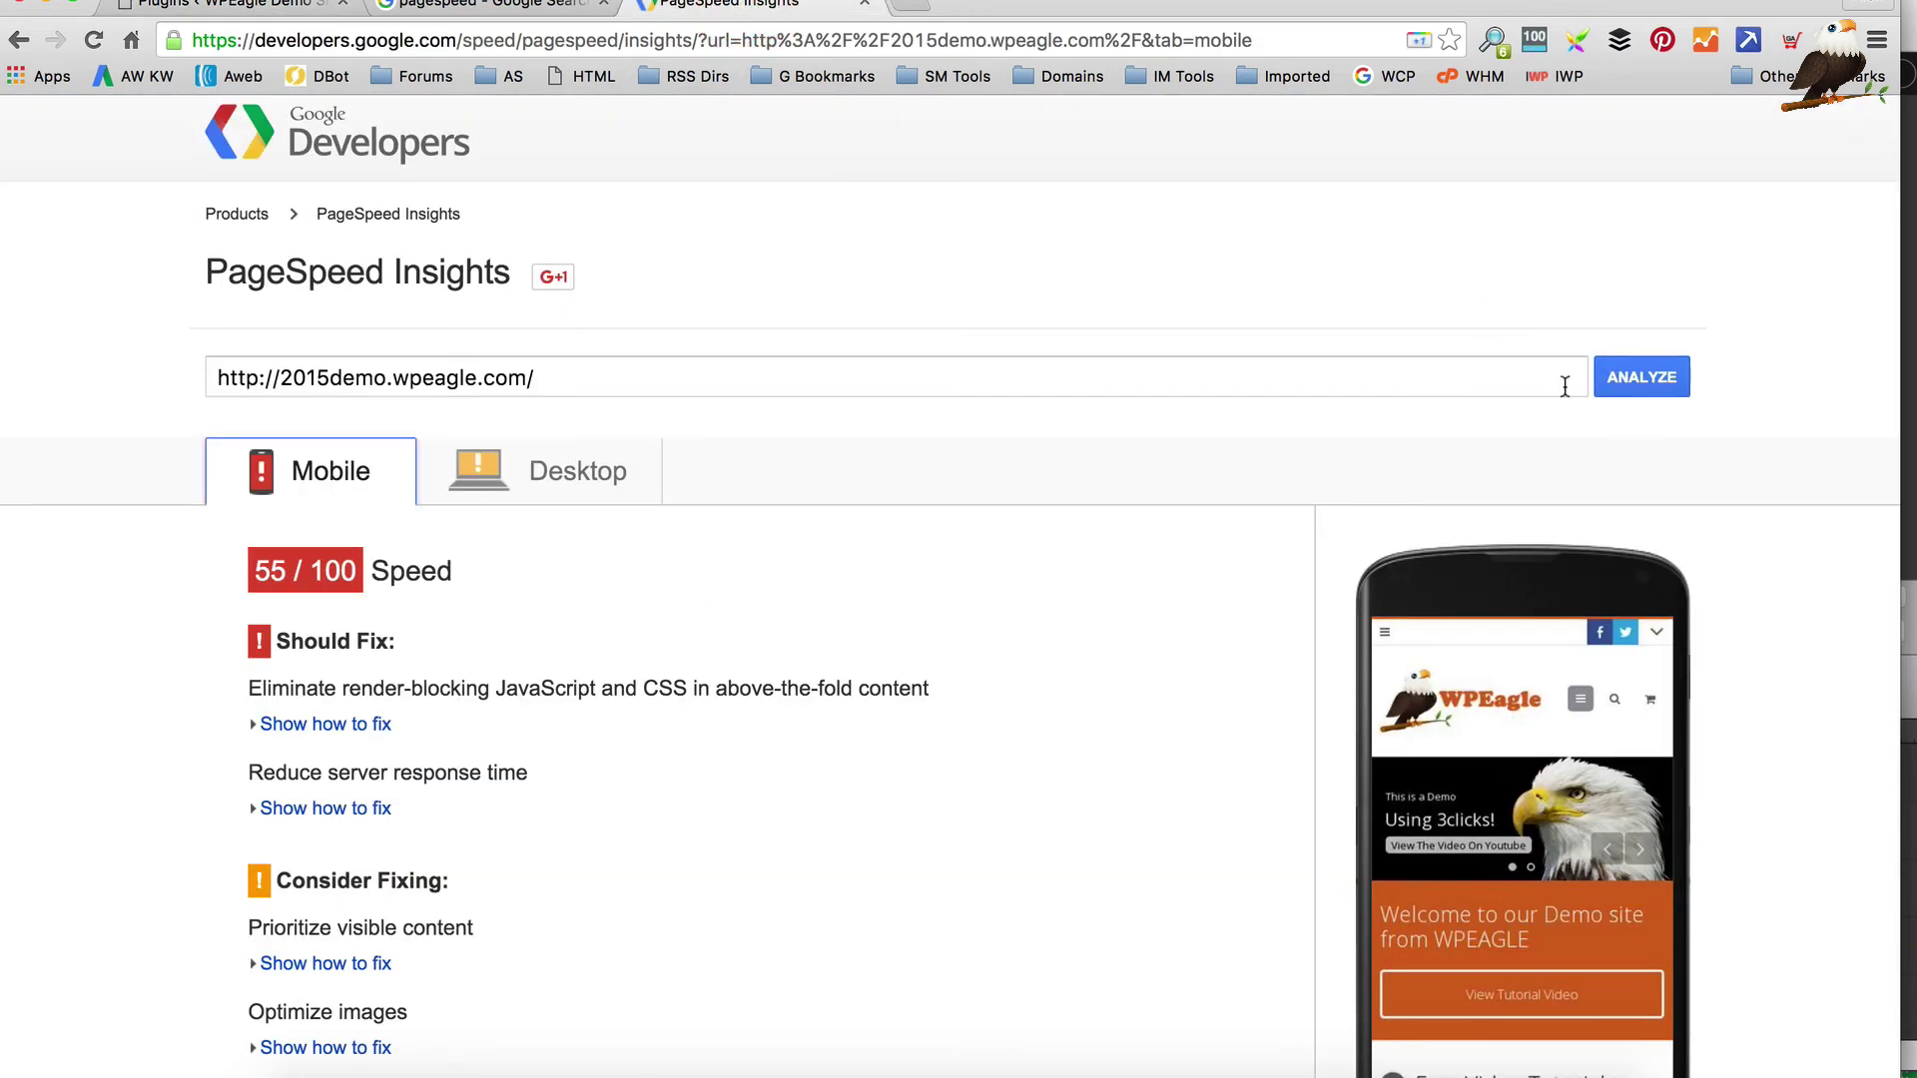
left_click(1662, 384)
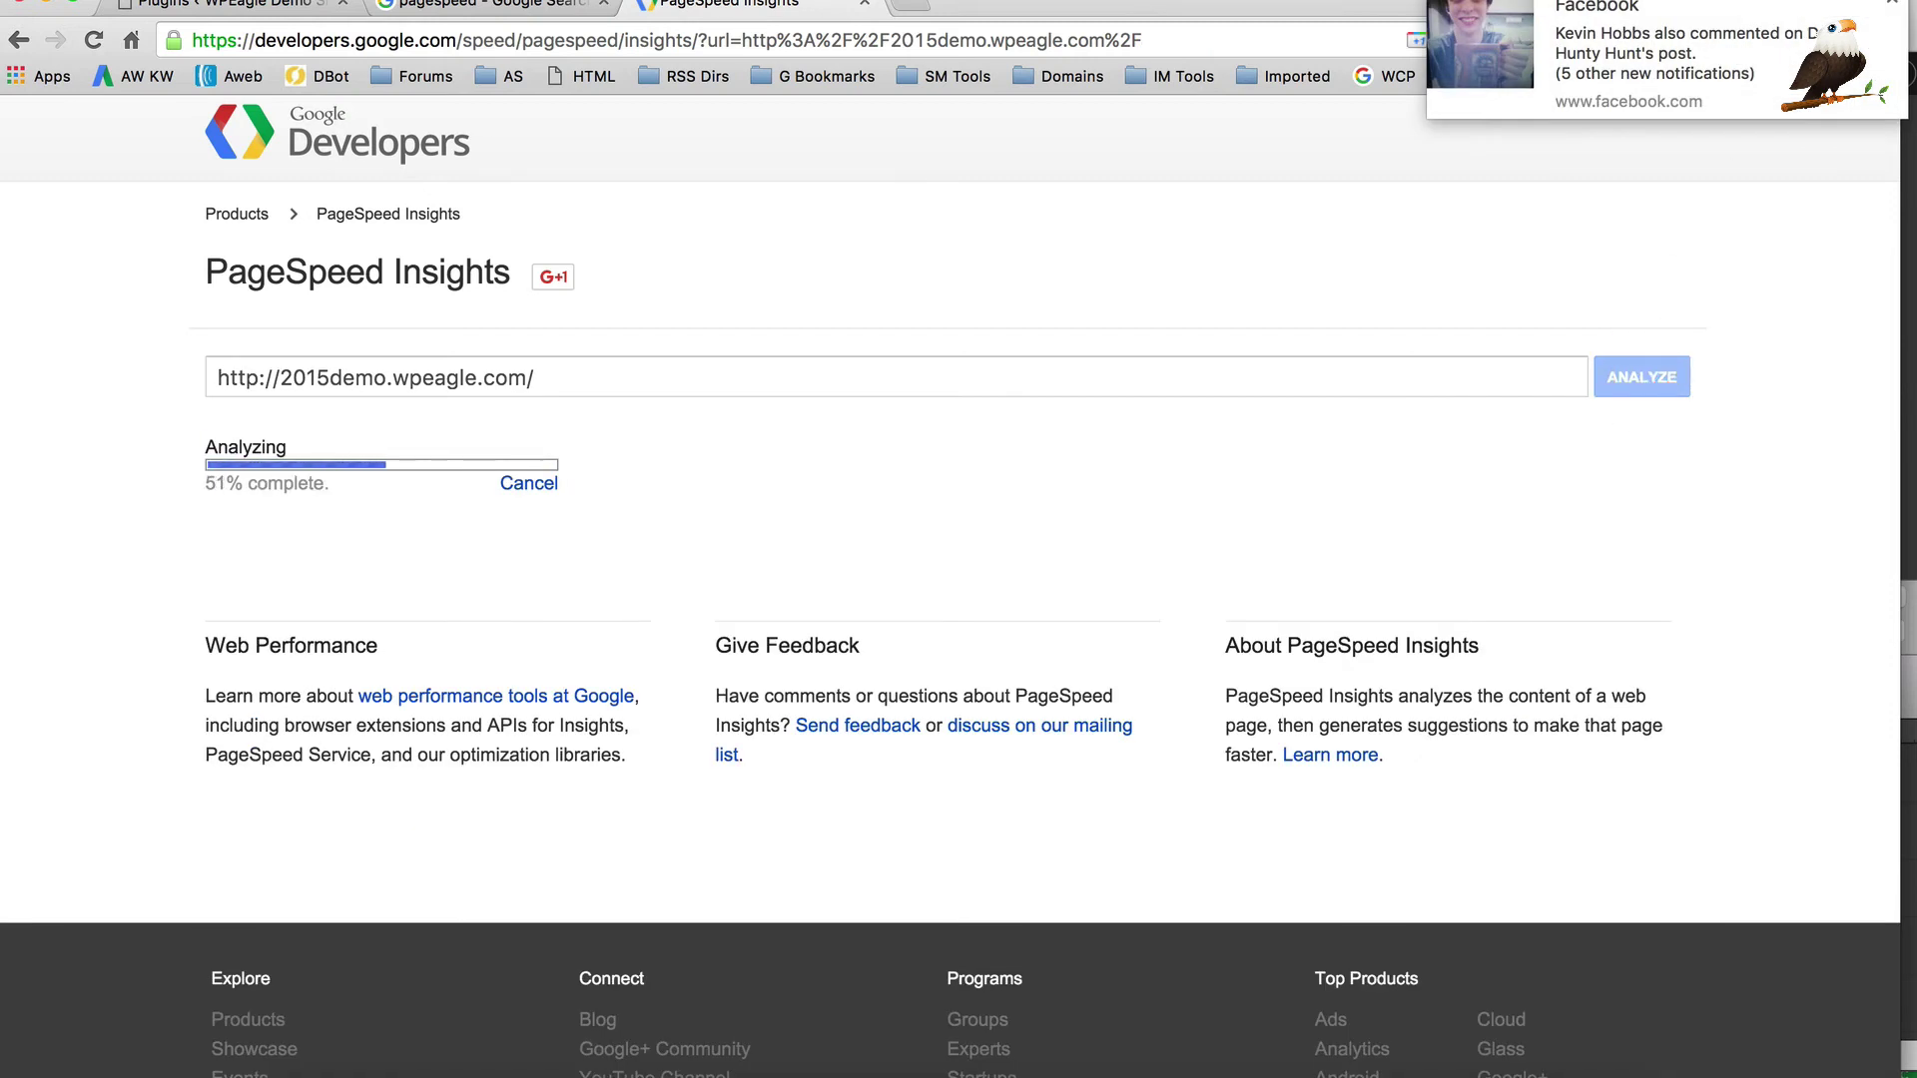
left_click(1894, 3)
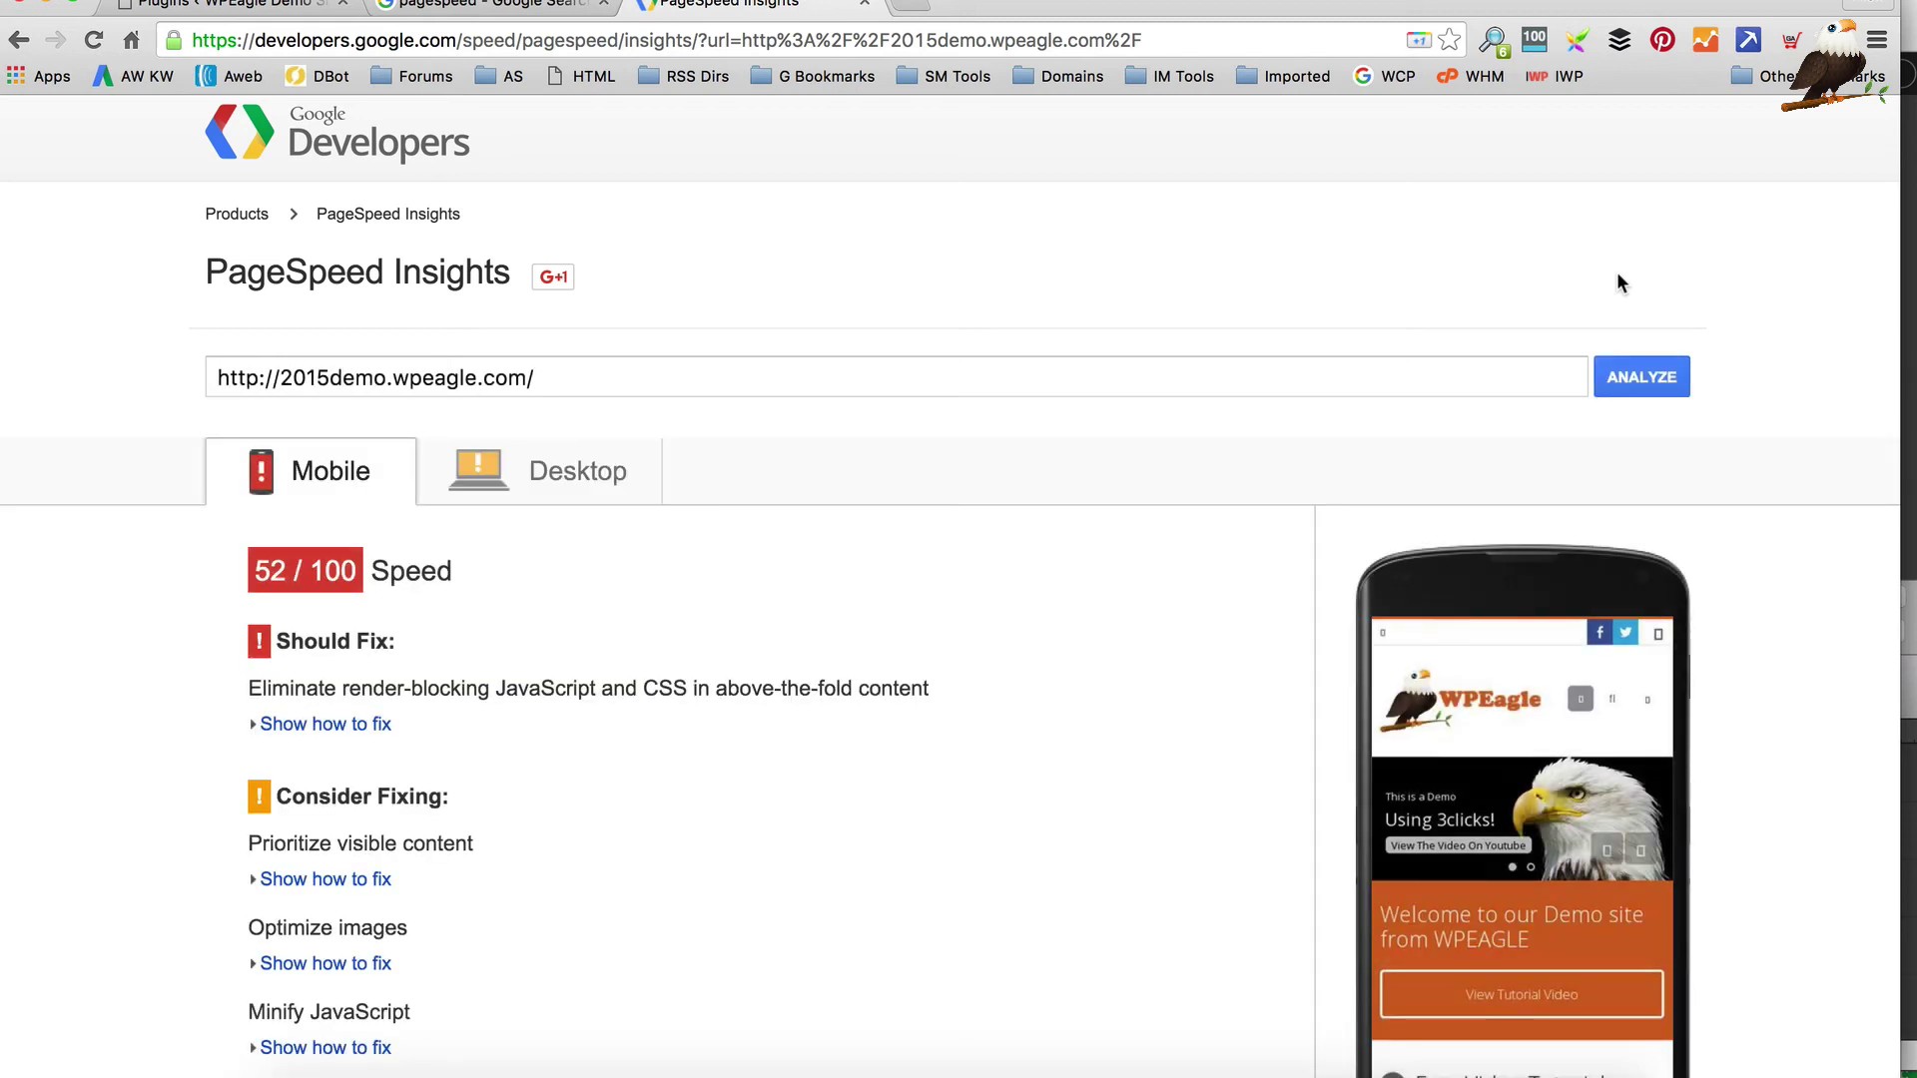
Show the desktop results of the PageSpeed analysis and review the score and suggestions
scroll(699, 409, "down", 1)
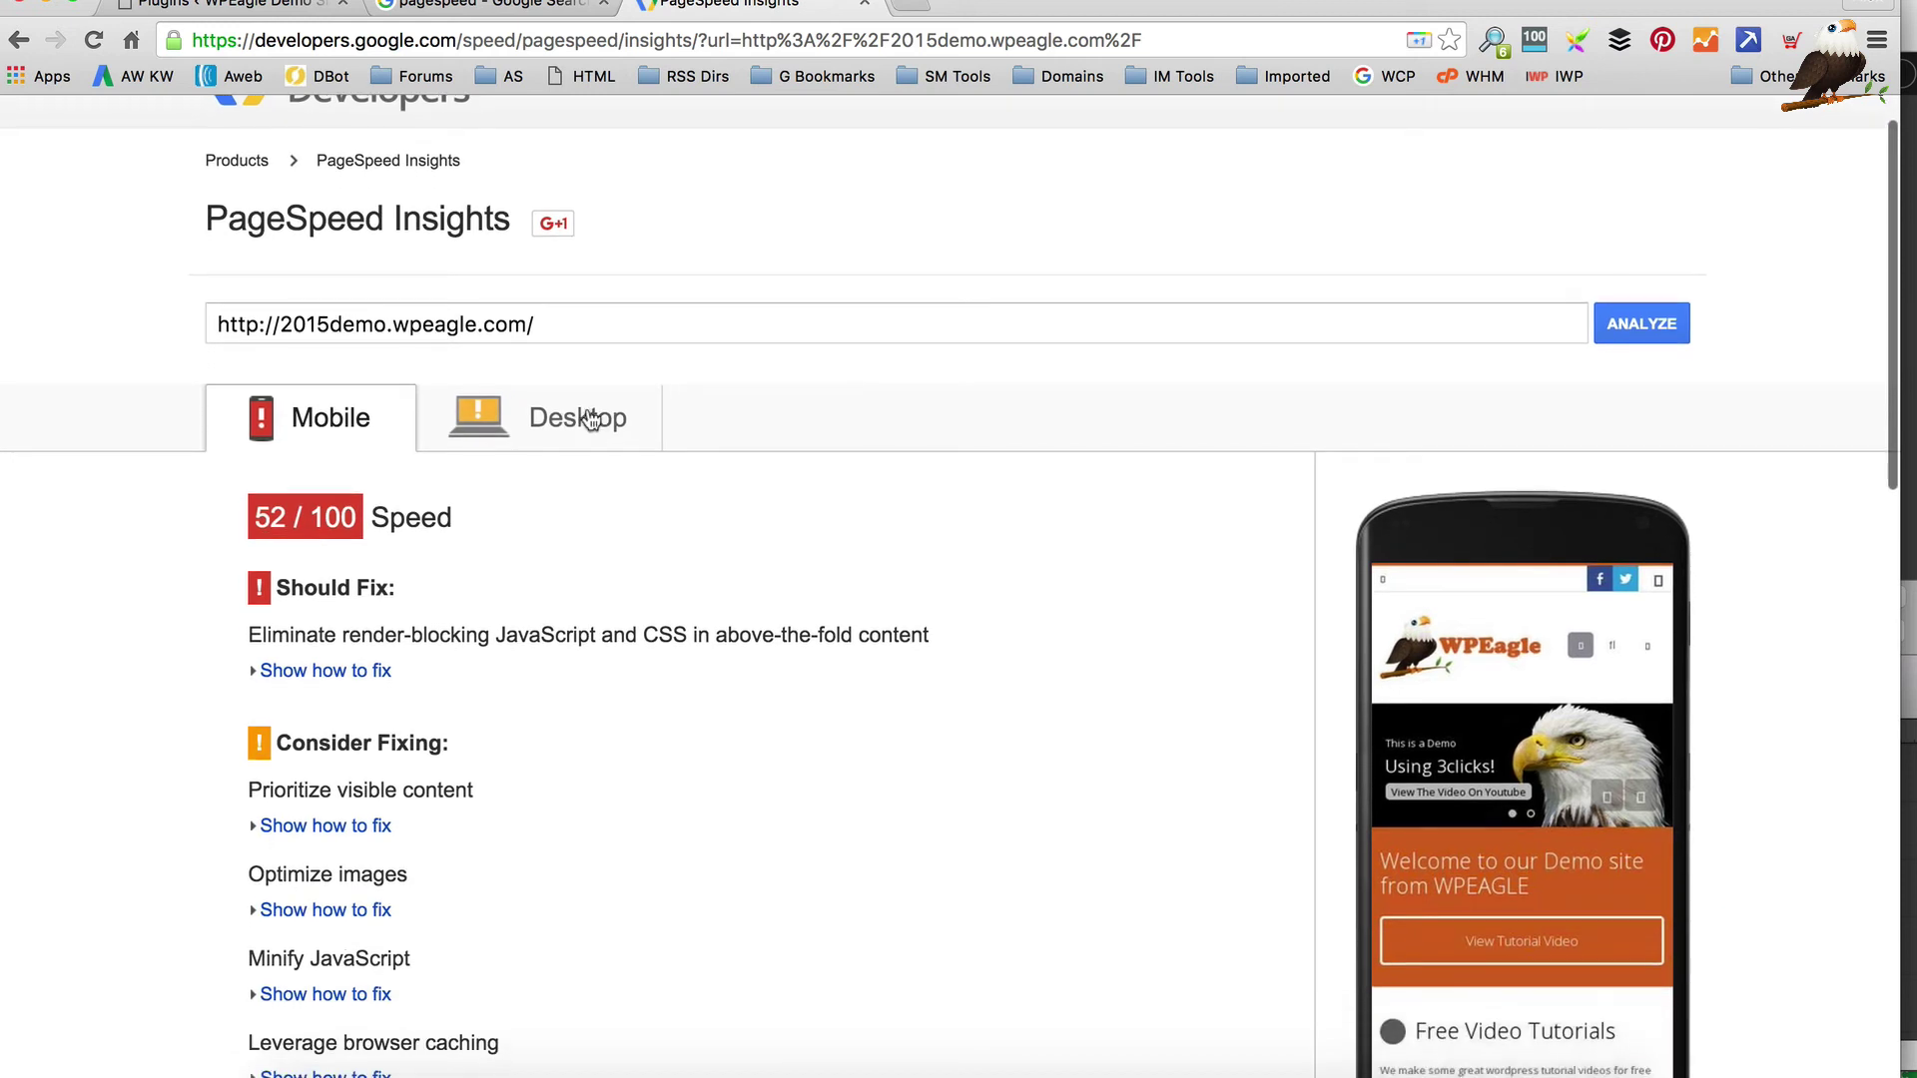
left_click(594, 419)
scroll(618, 419, "down", 3)
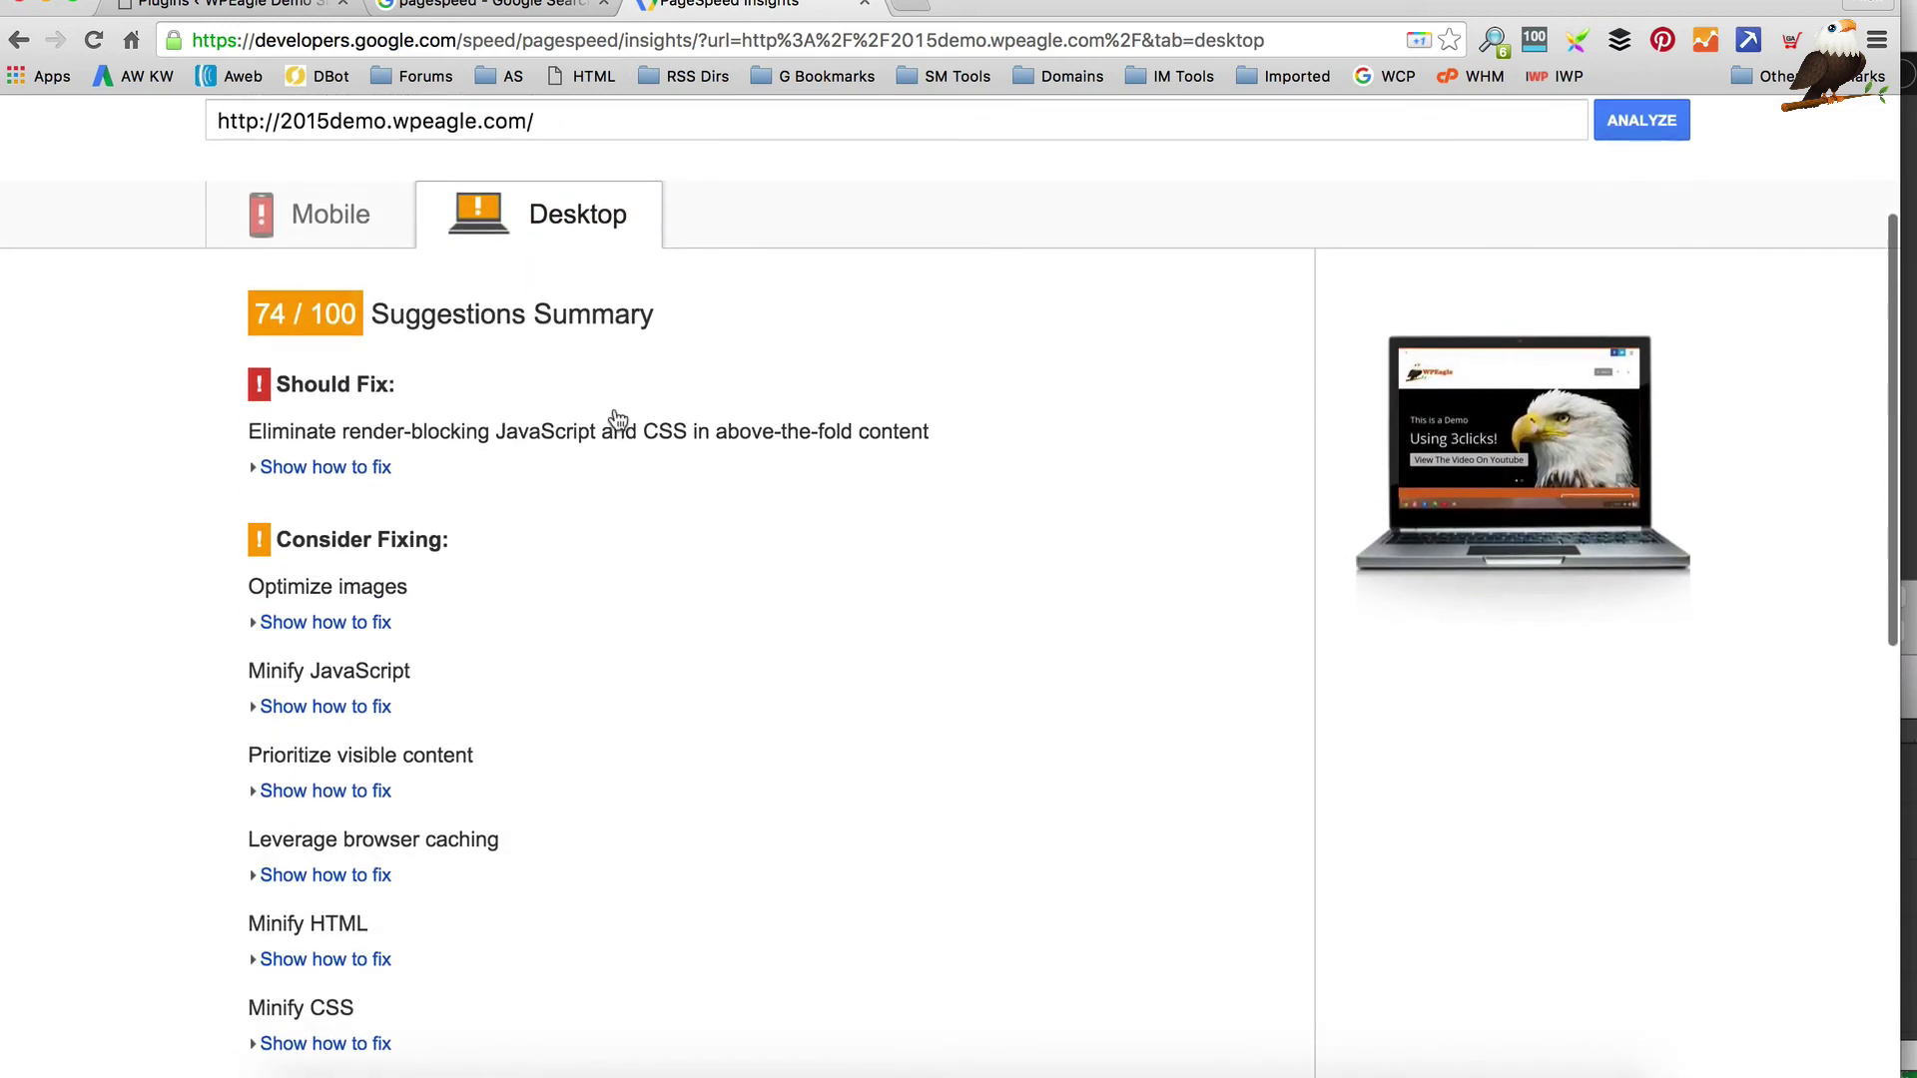
scroll(618, 414, "up", 5)
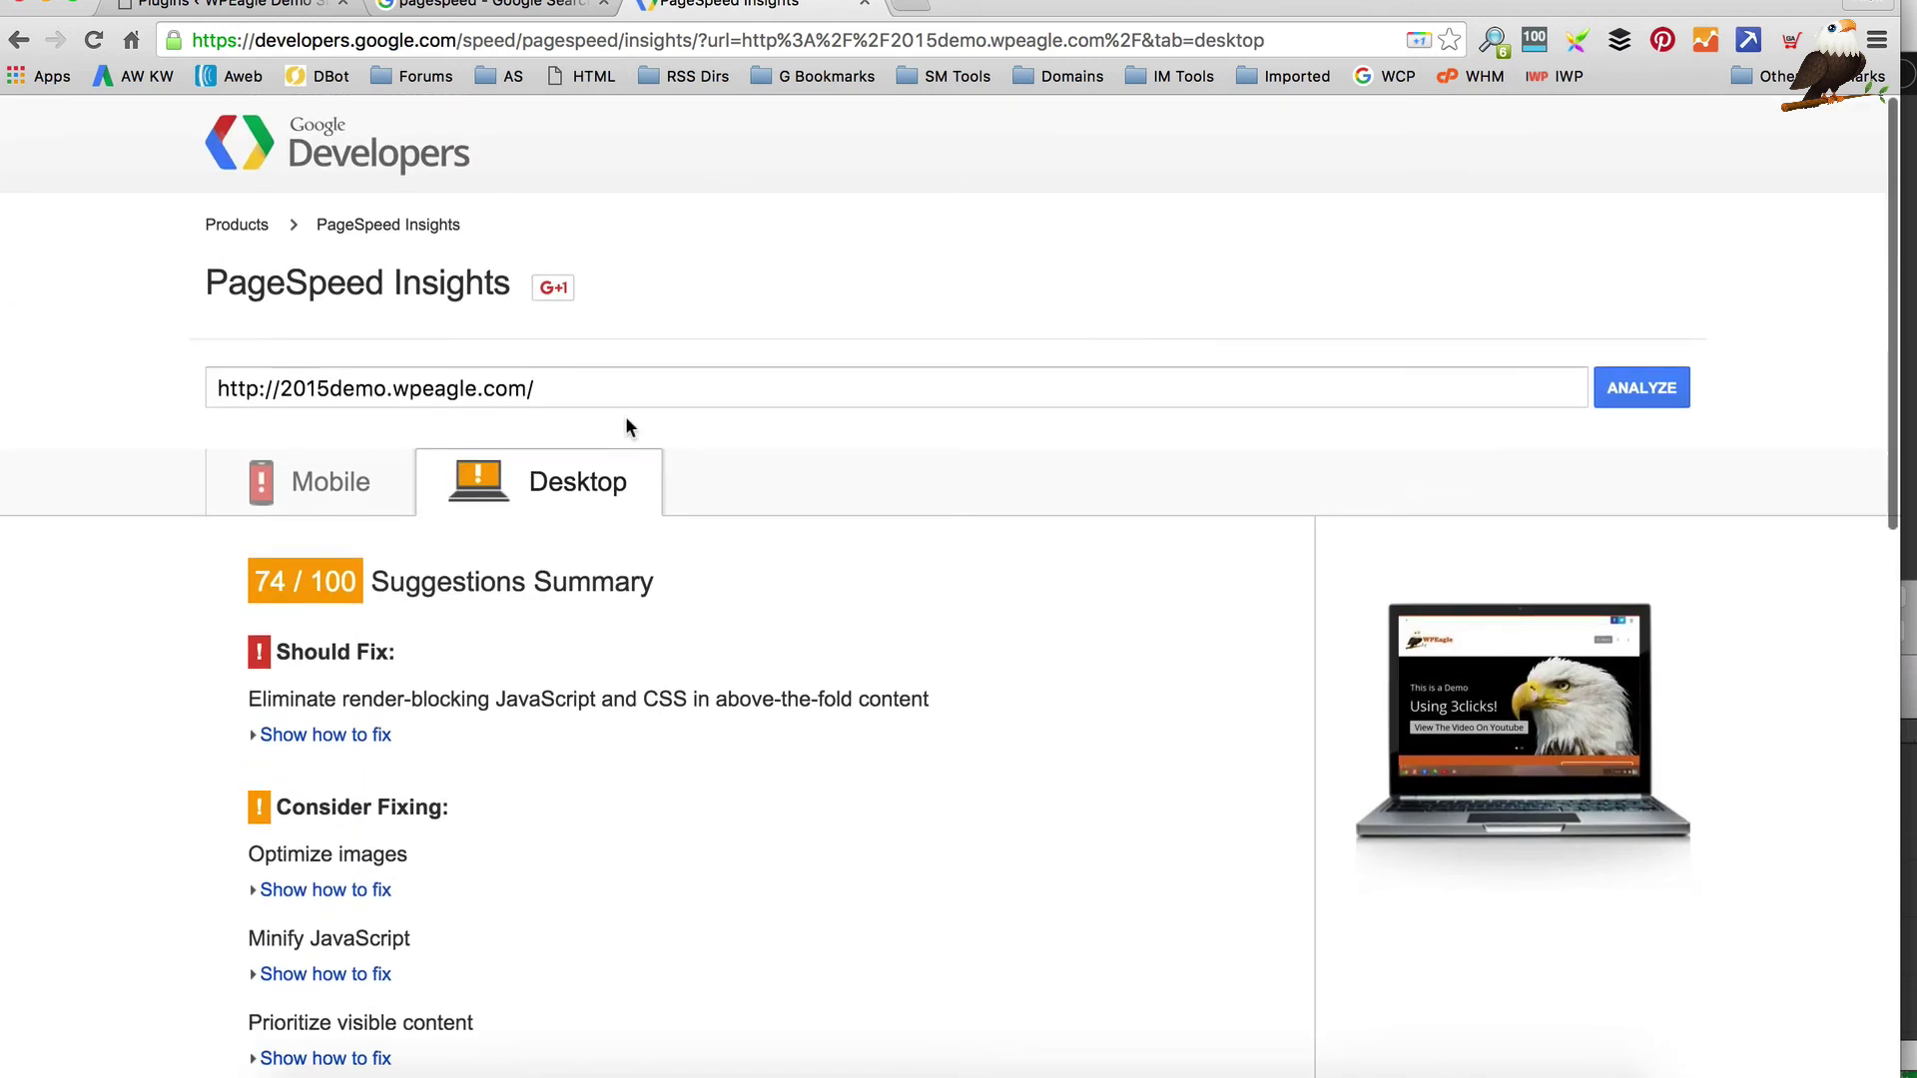
left_click(230, 8)
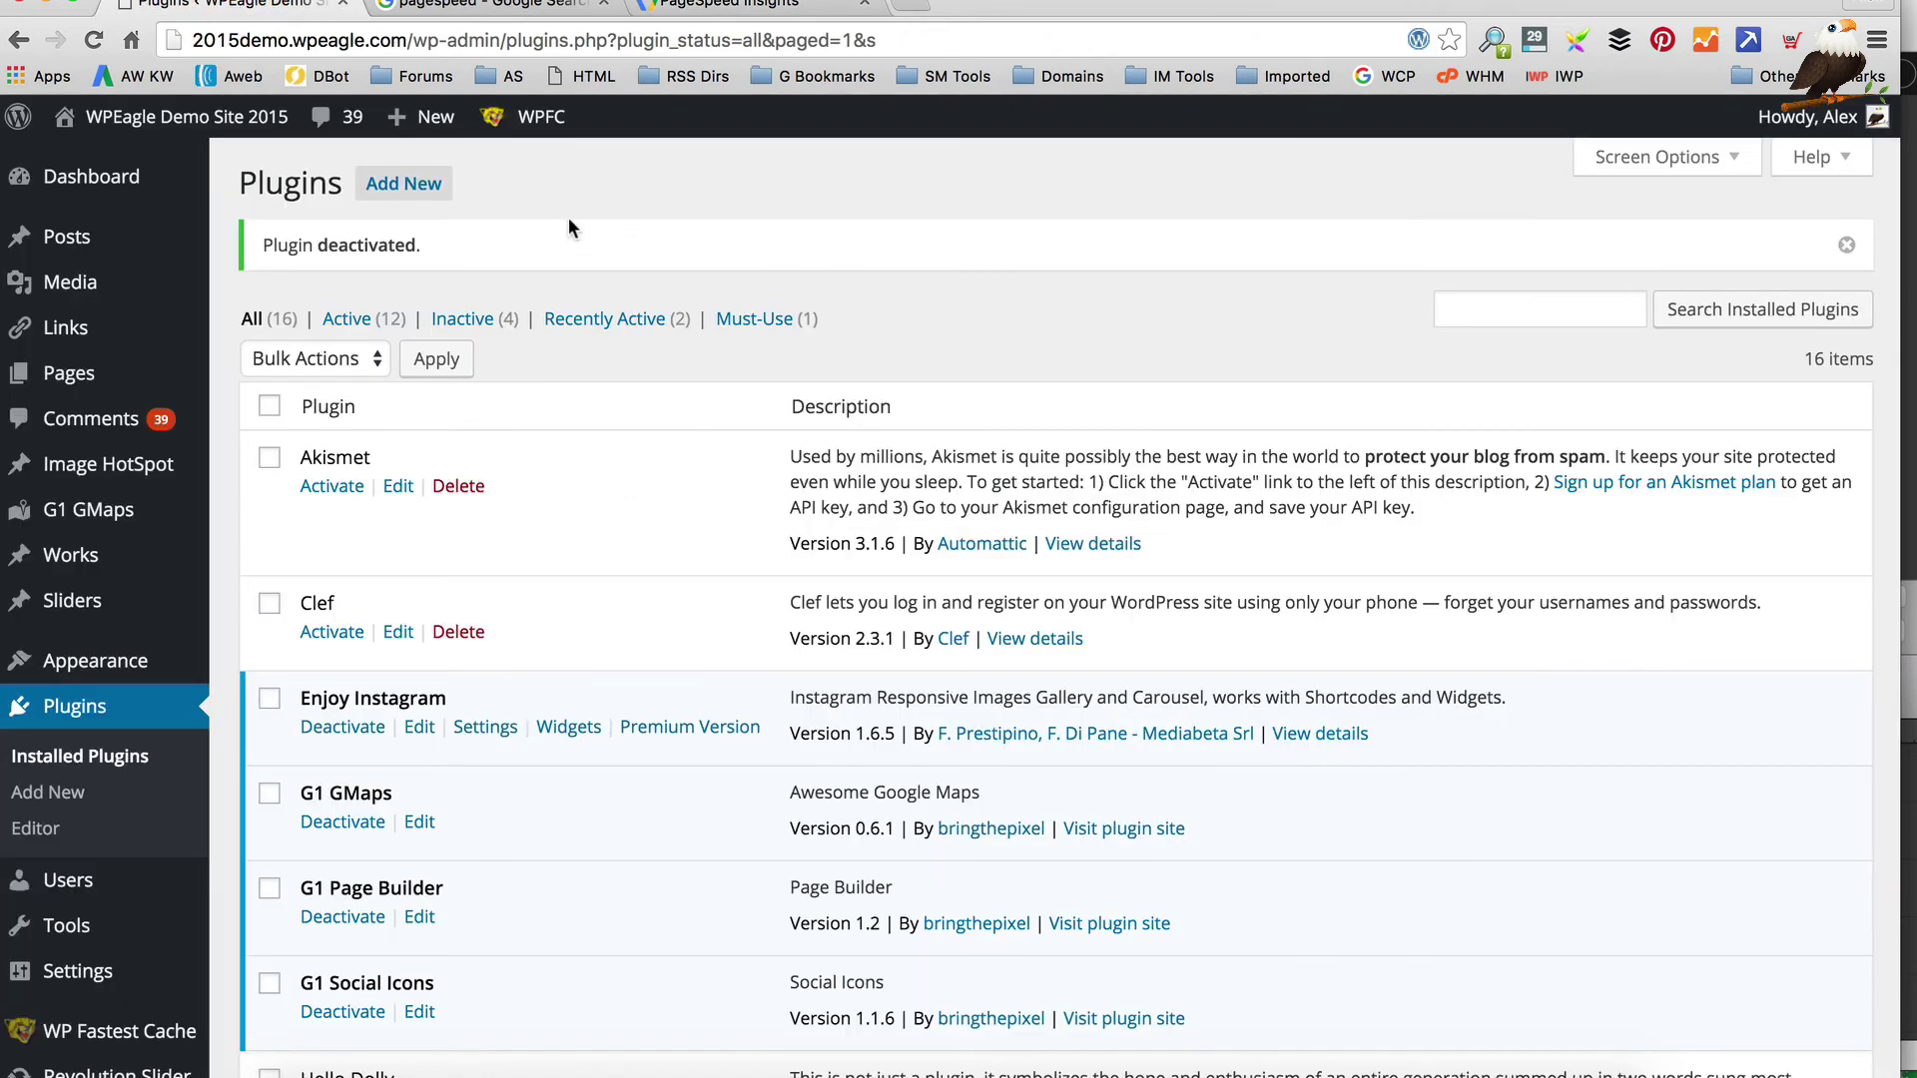
scroll(352, 266, "down", 3)
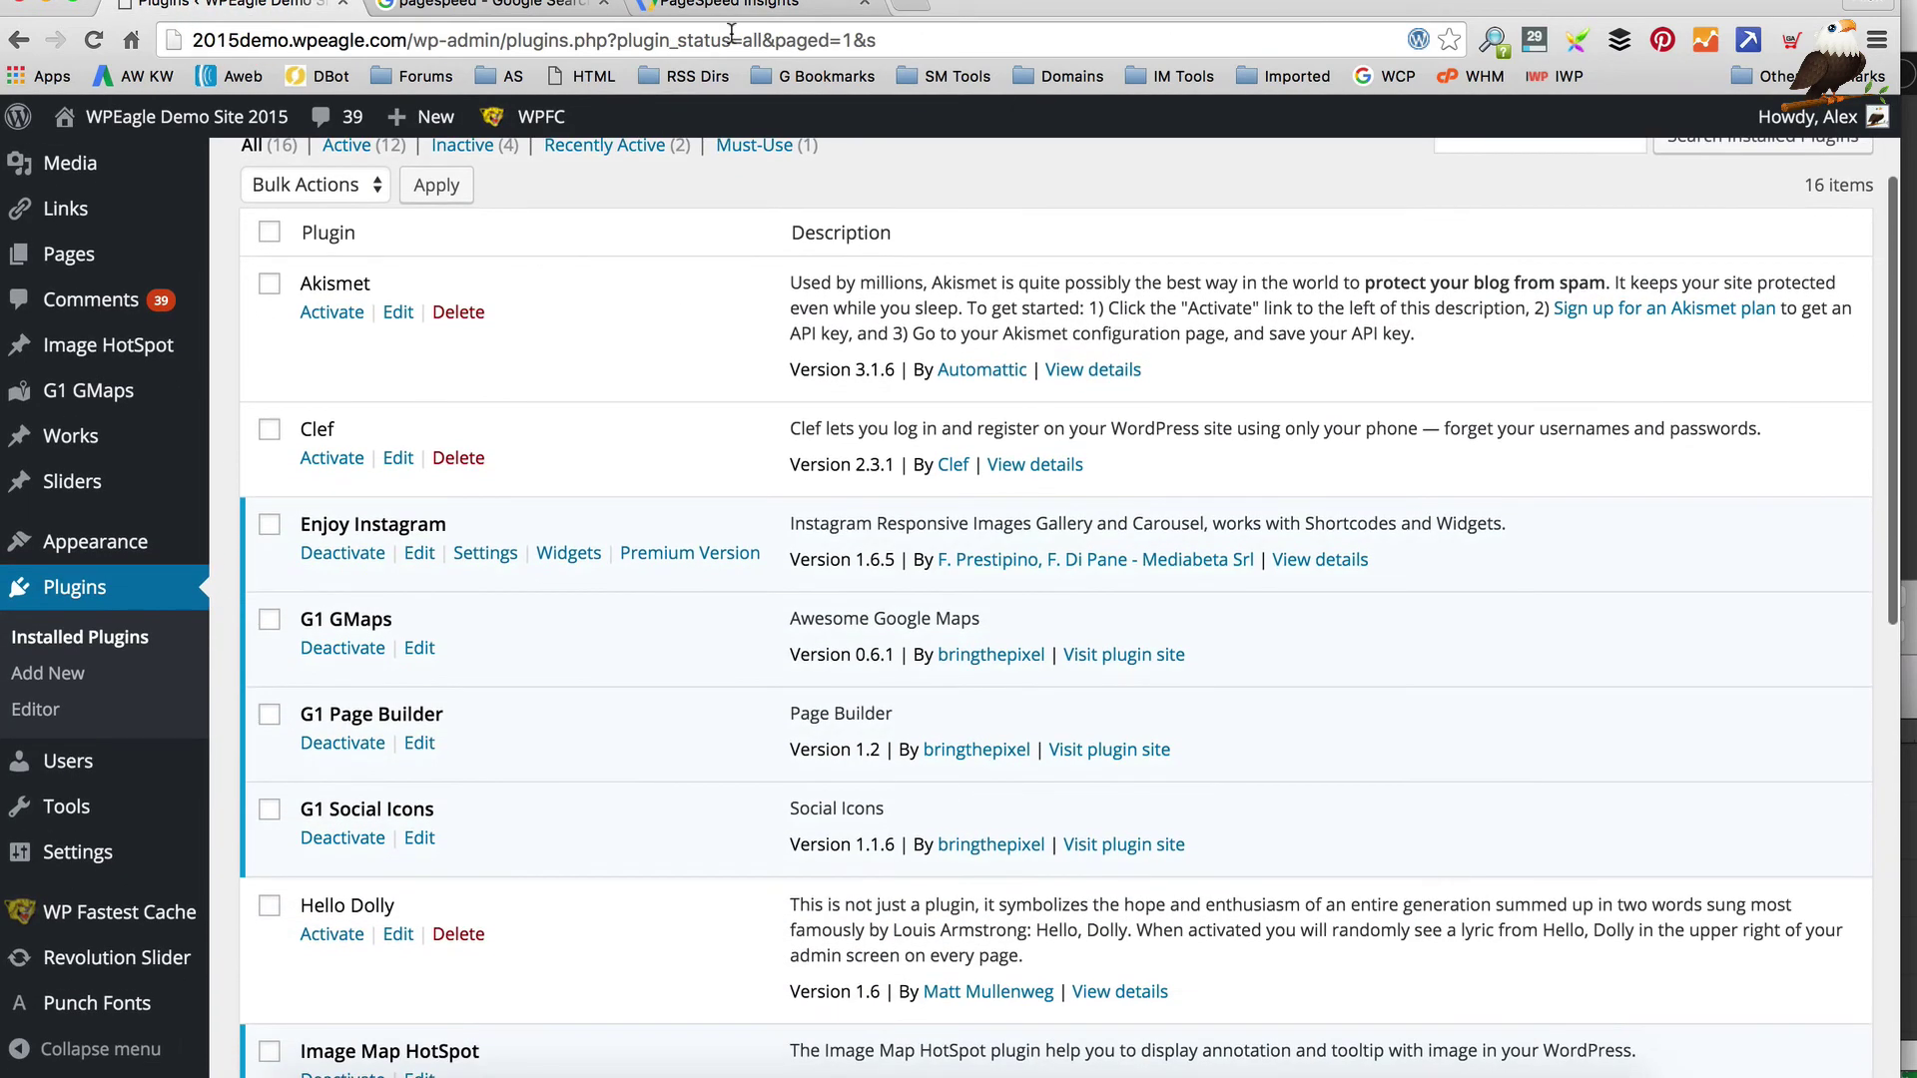
left_click(758, 8)
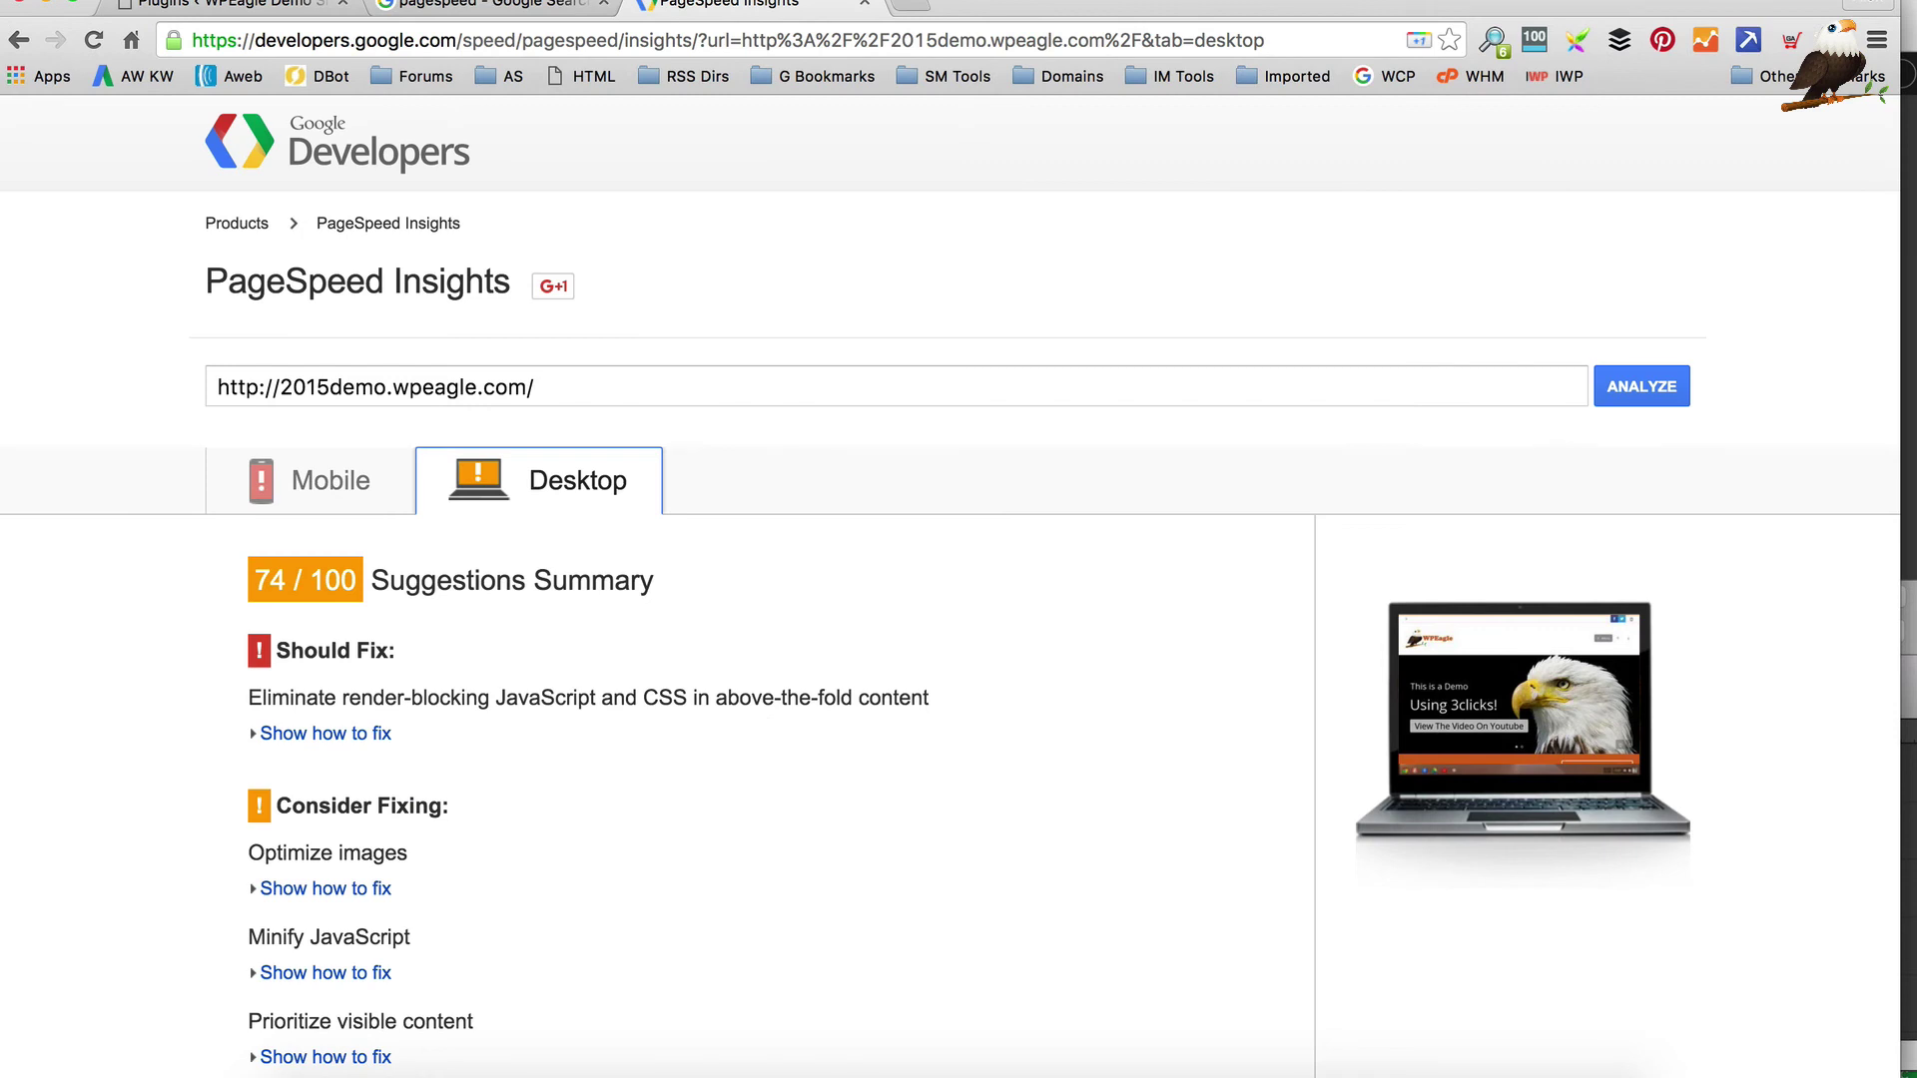
Return to the WordPress admin, open the WP Fastest Cache options and get the premium version from the Premium section
left_click(227, 5)
scroll(416, 507, "down", 3)
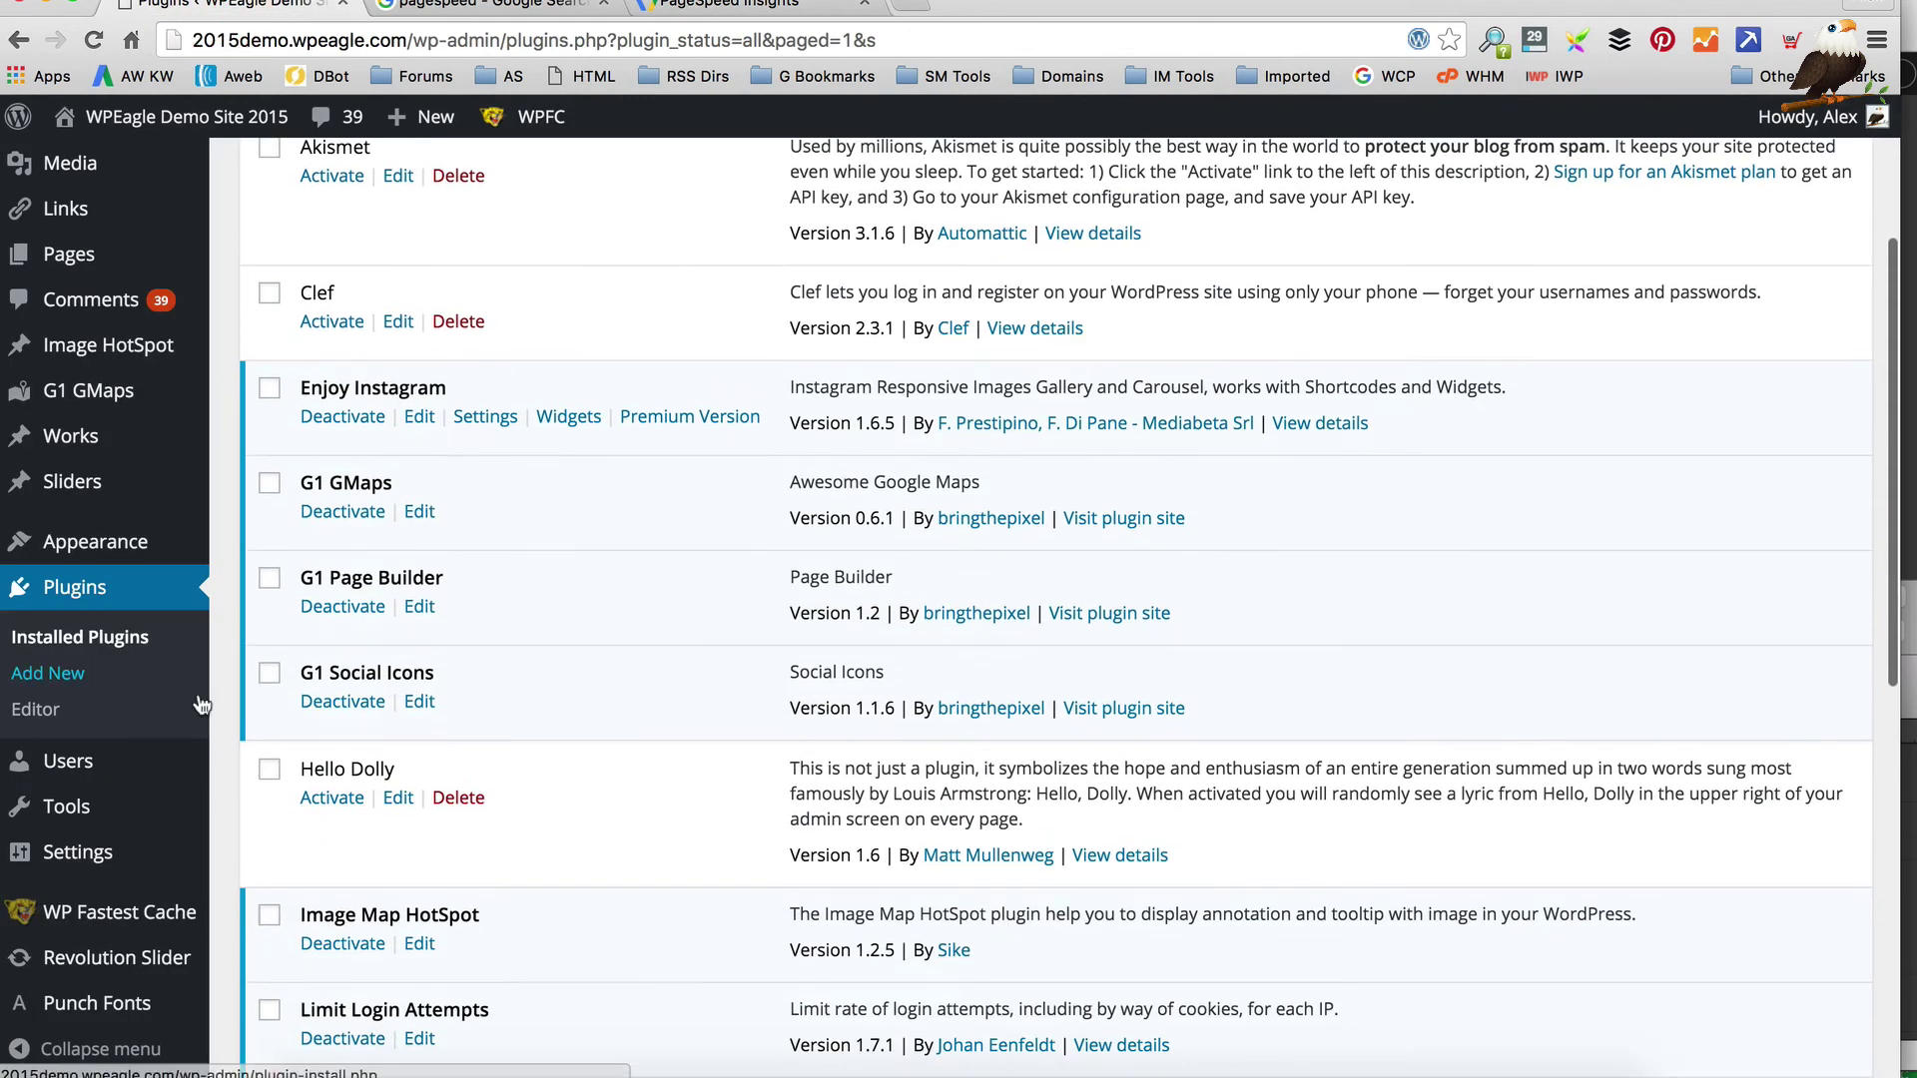
left_click(148, 910)
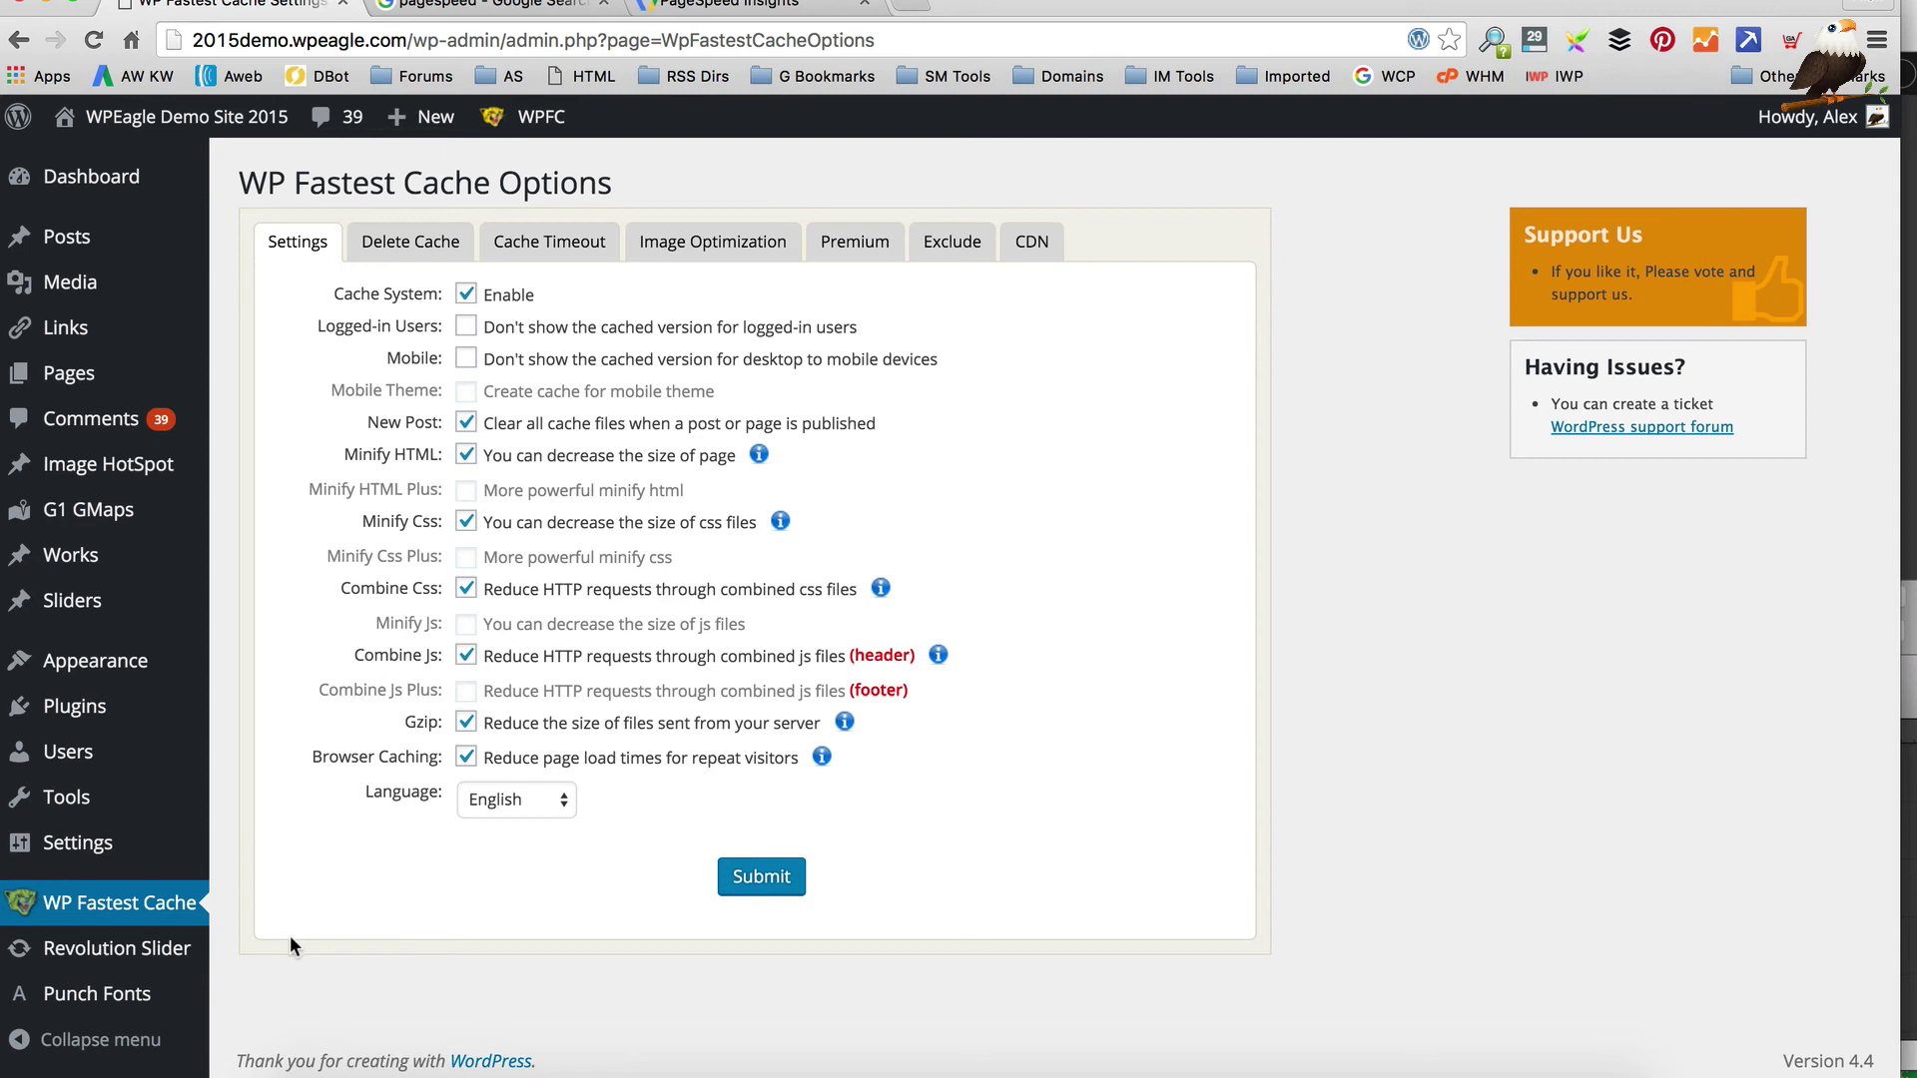
left_click(851, 243)
scroll(867, 379, "down", 3)
left_click(788, 821)
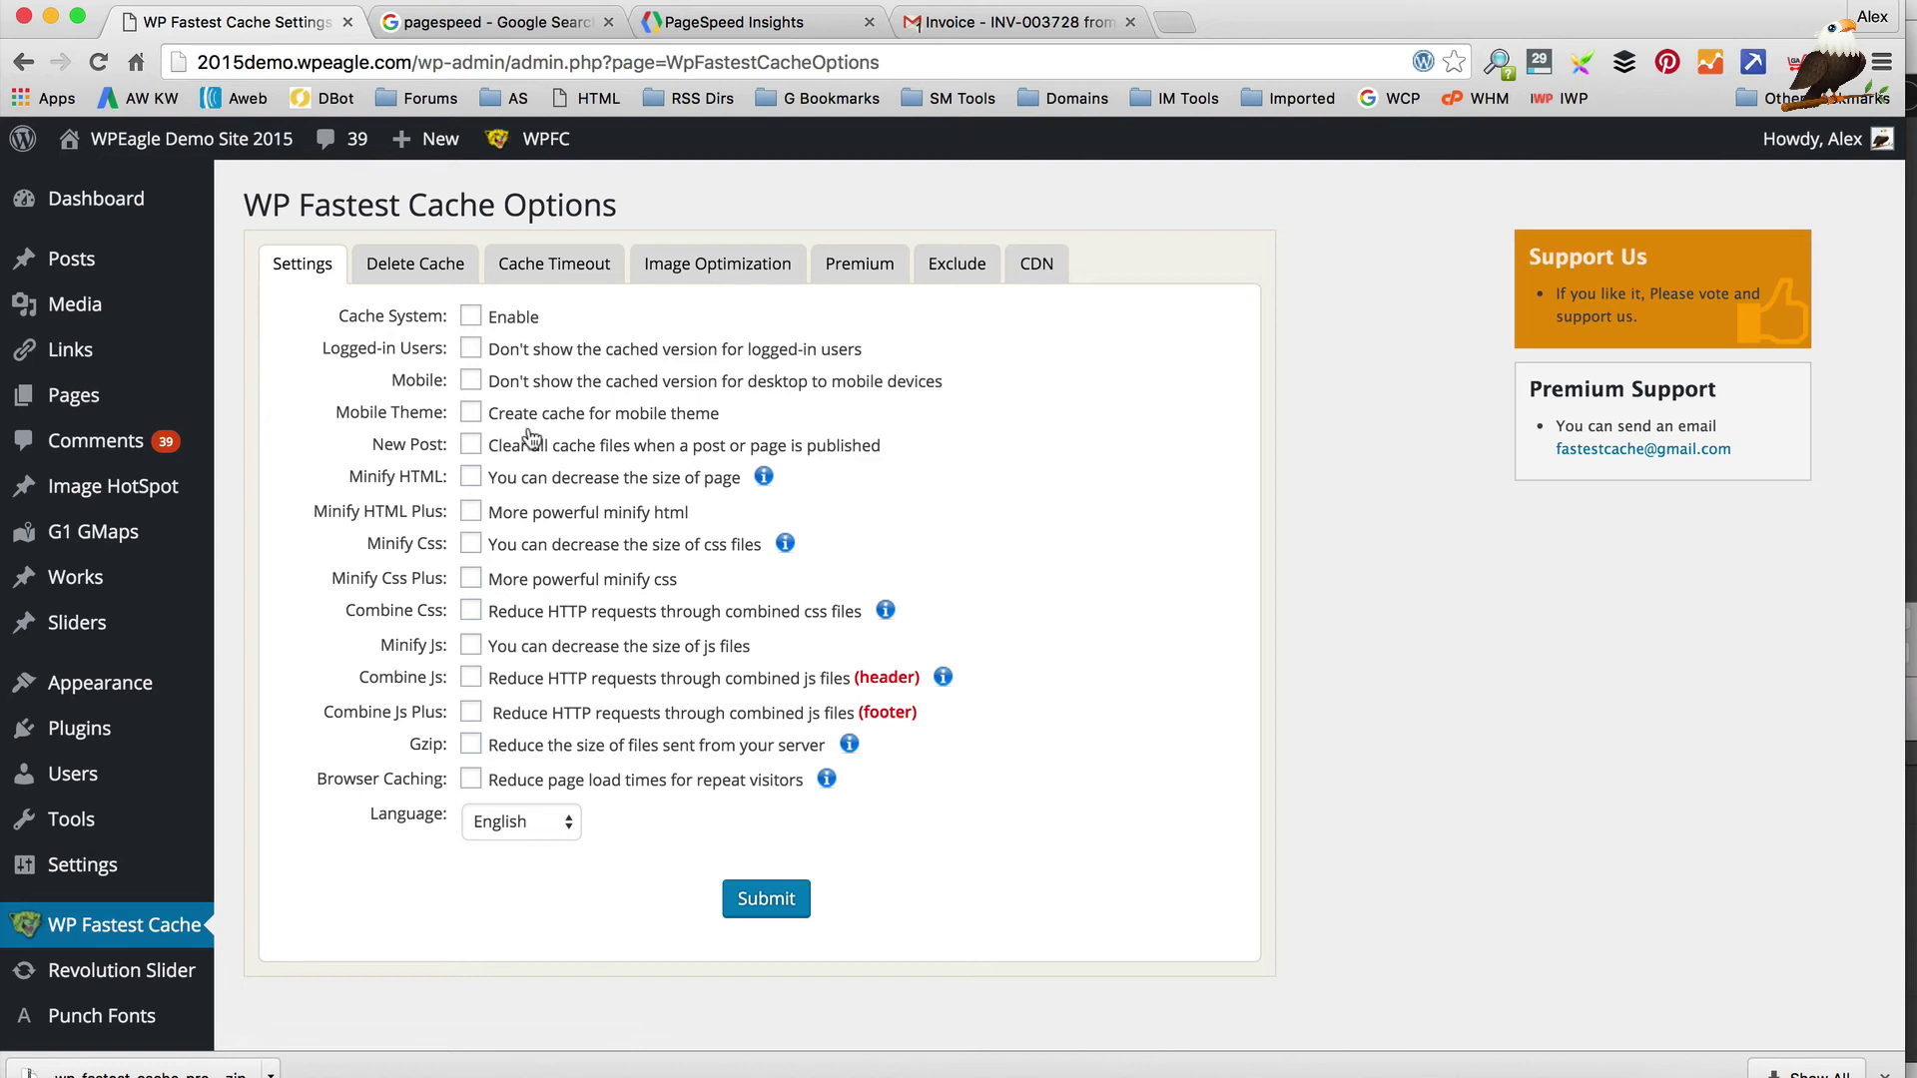
Enable Cache System, Mobile Theme, New Post, Minify HTML, Minify HTML Plus, Minify Css and Minify Css Plus in the WP Fastest Cache settings
left_click(470, 317)
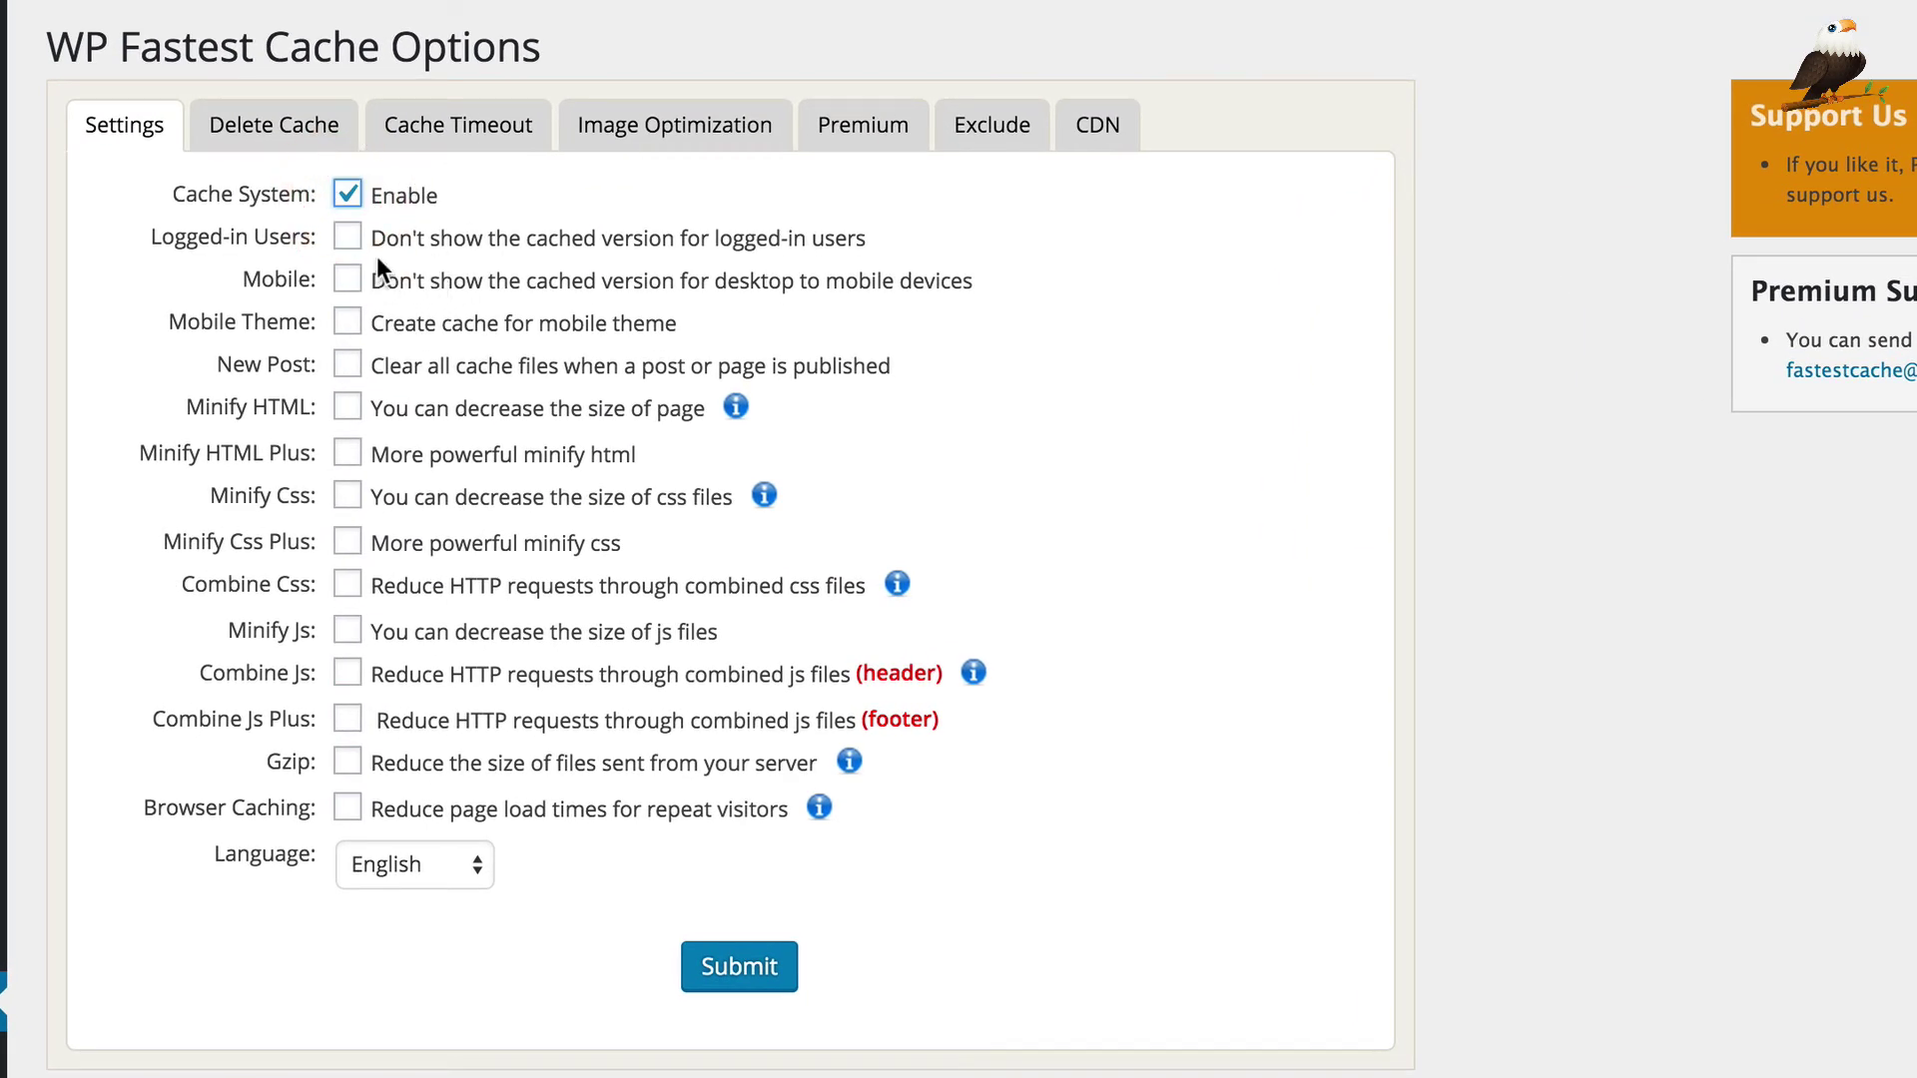
left_click(346, 323)
left_click(346, 365)
left_click(347, 407)
left_click(347, 452)
left_click(347, 494)
left_click(346, 540)
Enable Combine Css, Minify Js, Combine Js, Combine Js Plus, Gzip and Browser Caching, and save the WP Fastest Cache settings
left_click(347, 584)
left_click(346, 630)
left_click(346, 673)
left_click(346, 718)
left_click(346, 762)
left_click(347, 806)
left_click(744, 980)
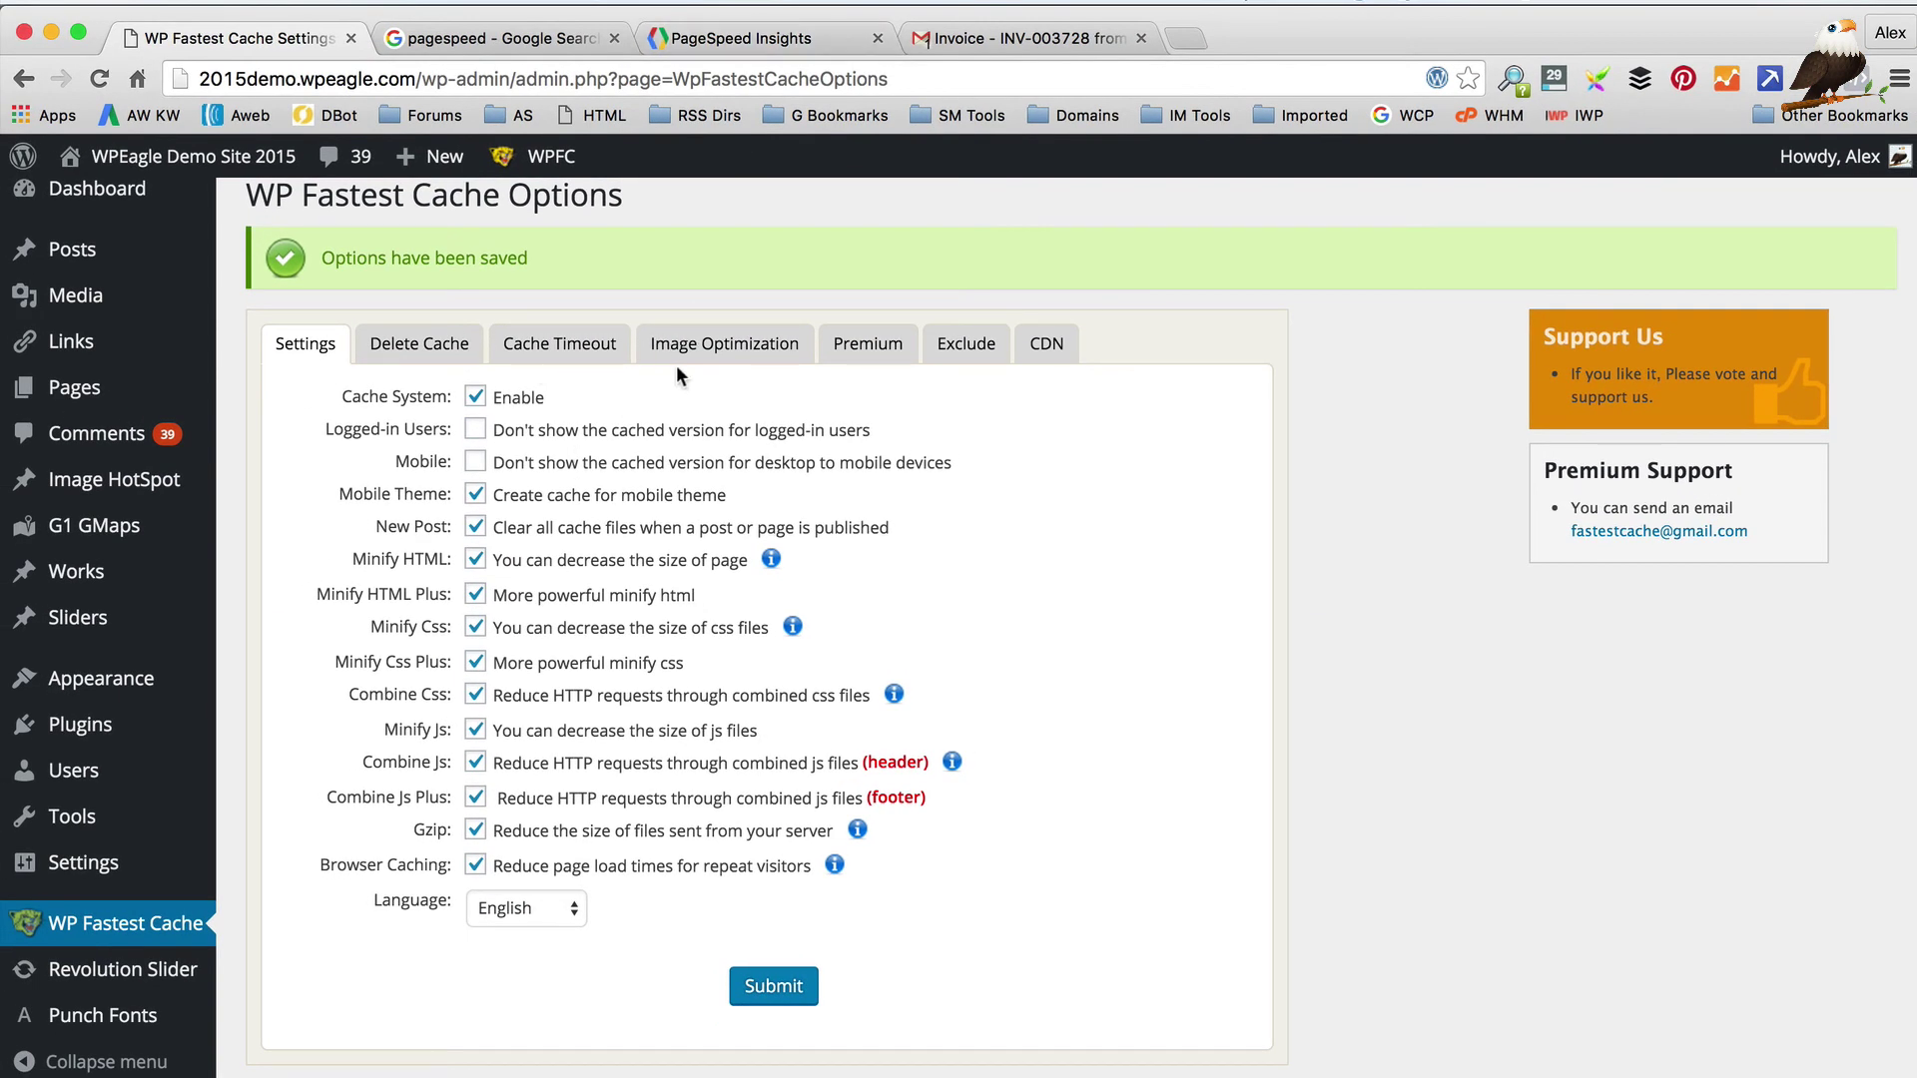
Optimize all JPEG images of the site with WP Fastest Cache's Optimize Image Tool
left_click(721, 345)
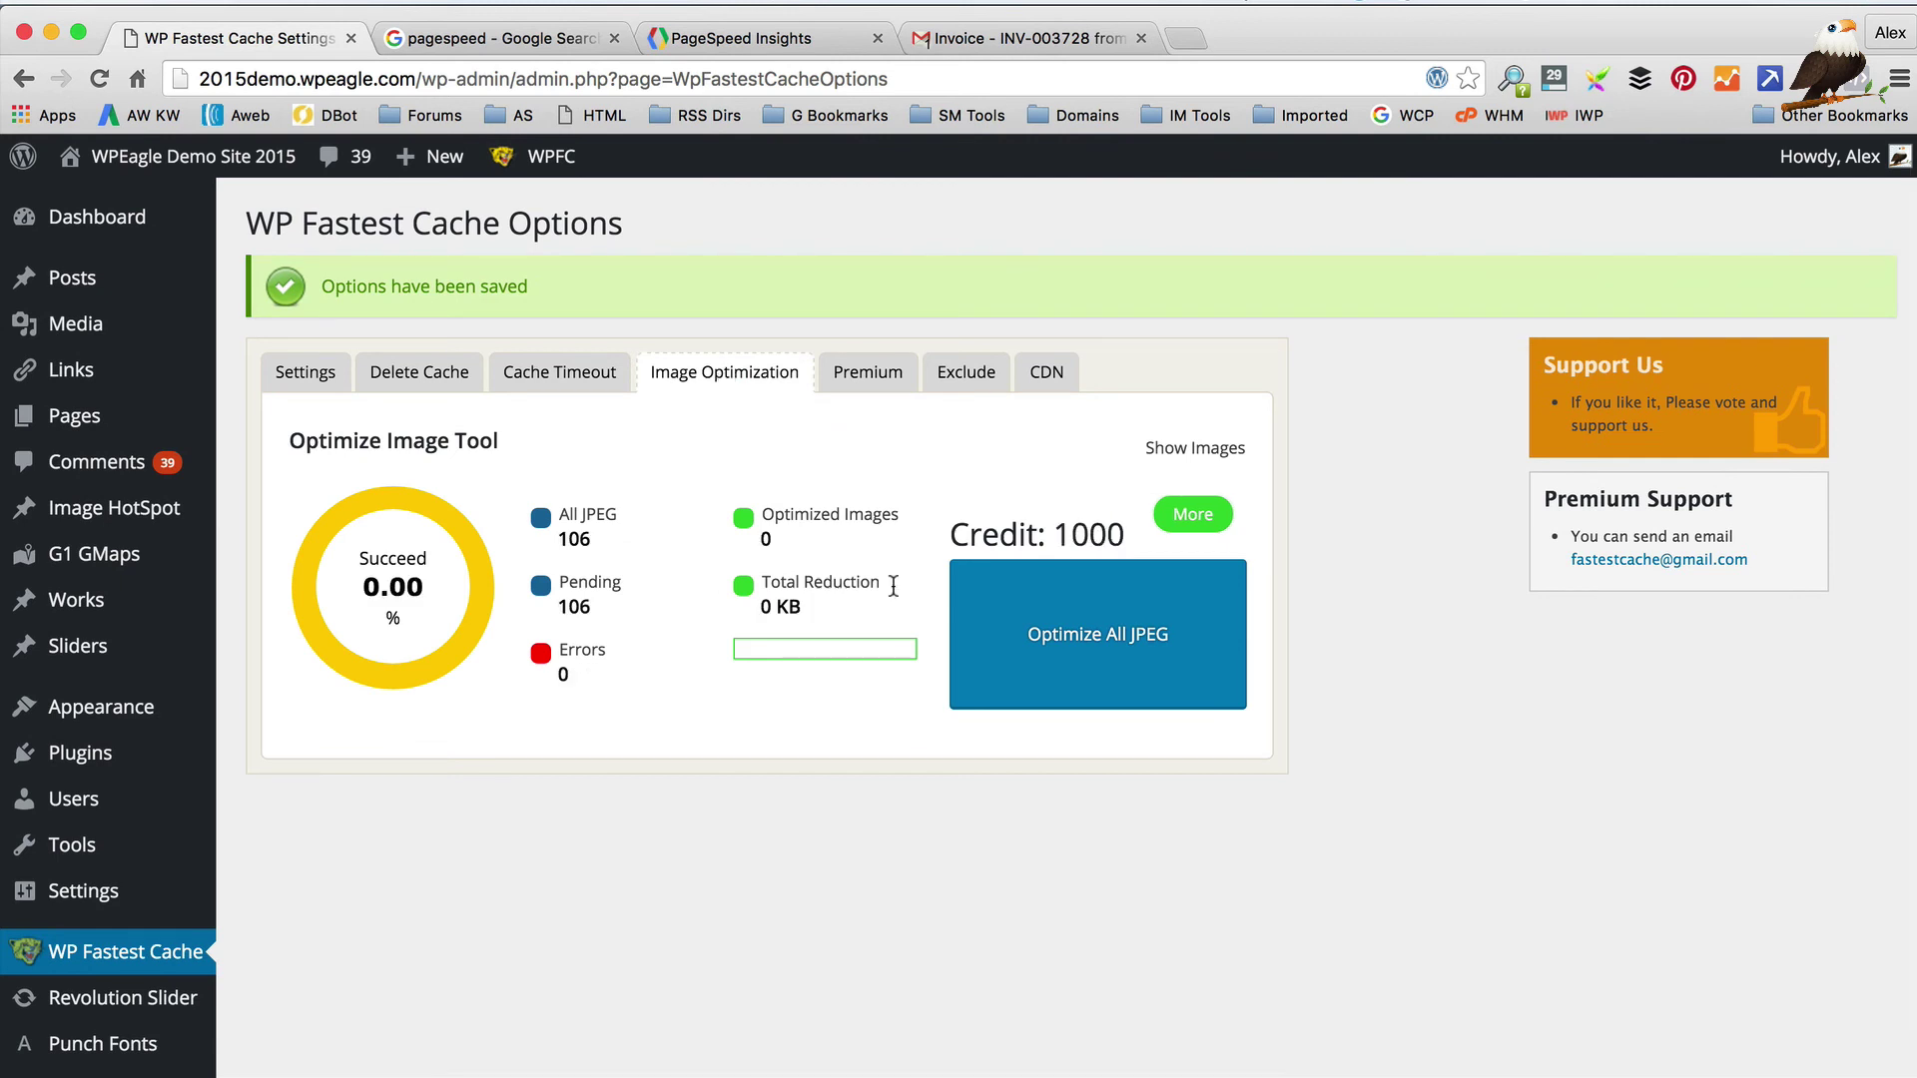
left_click(1120, 629)
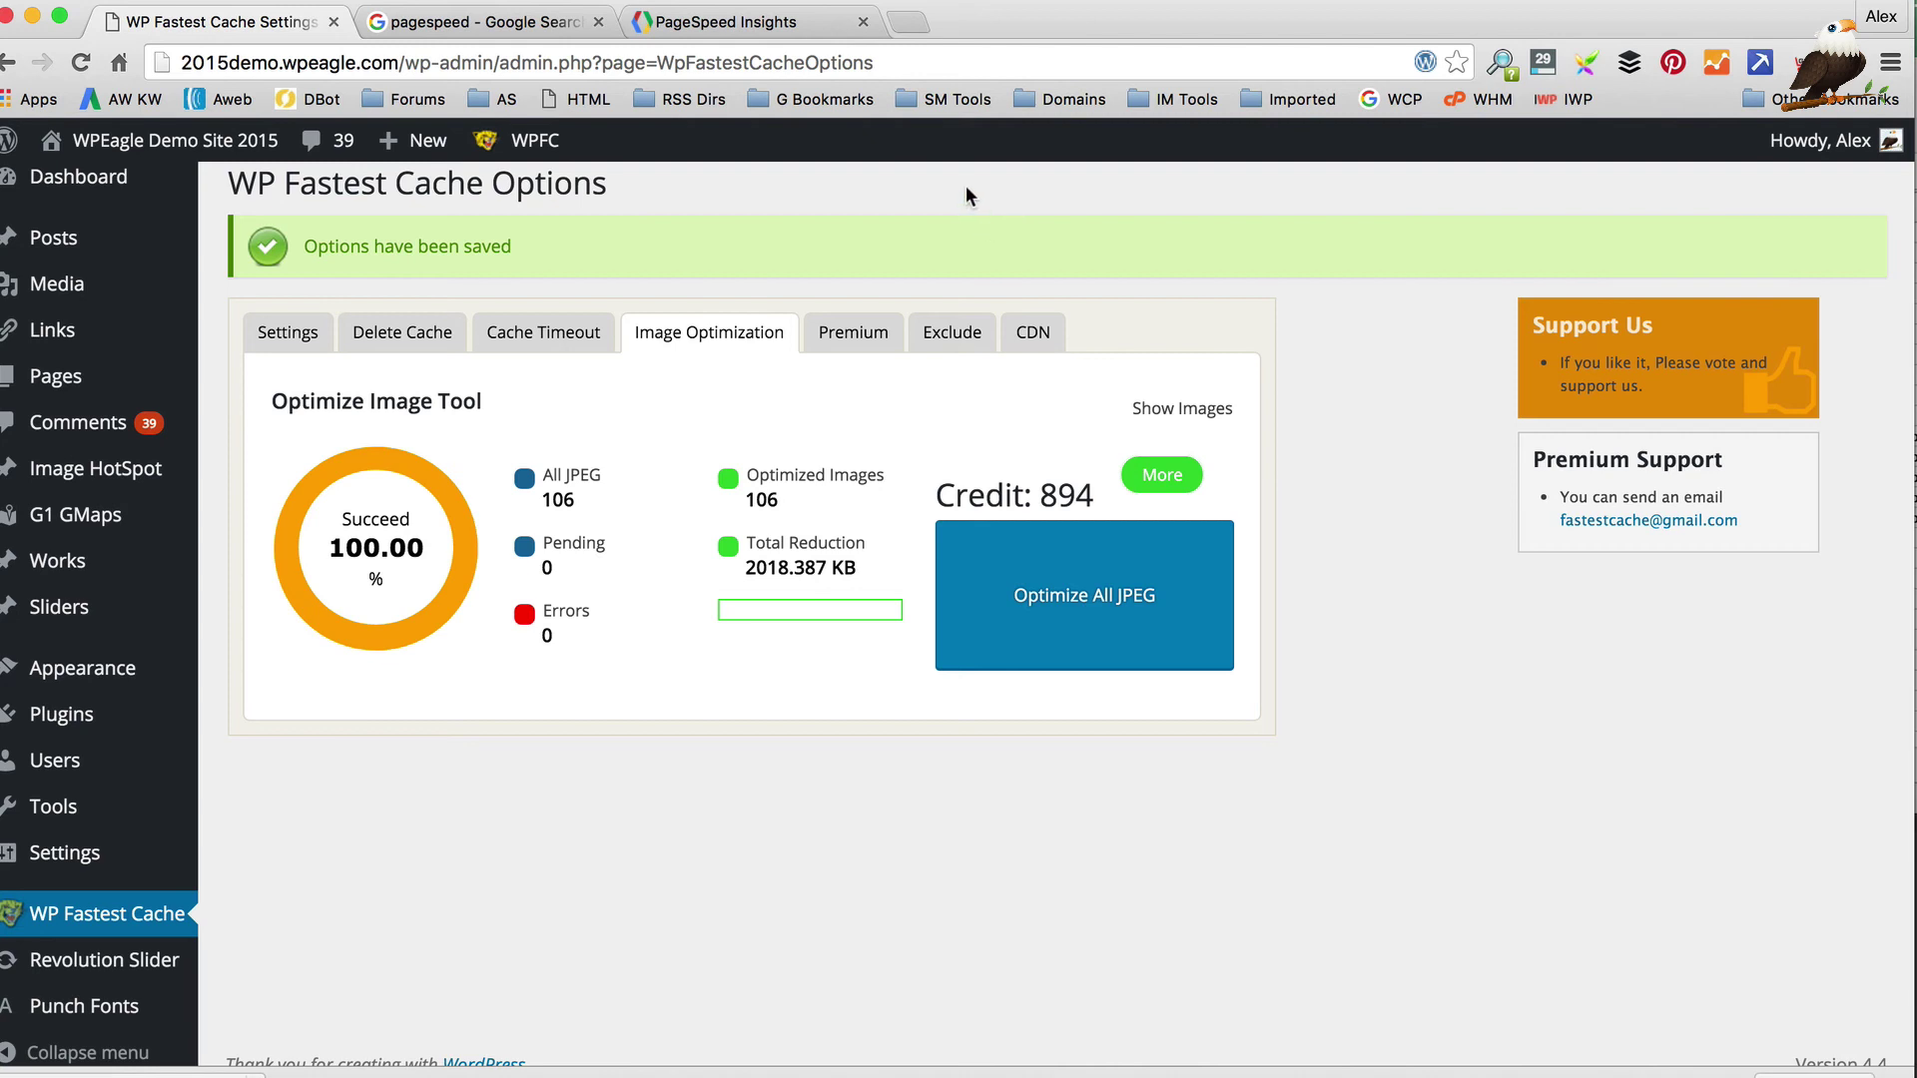
Go back to PageSpeed Insights and rerun the analysis of the demo site with the premium caching settings active
left_click(747, 22)
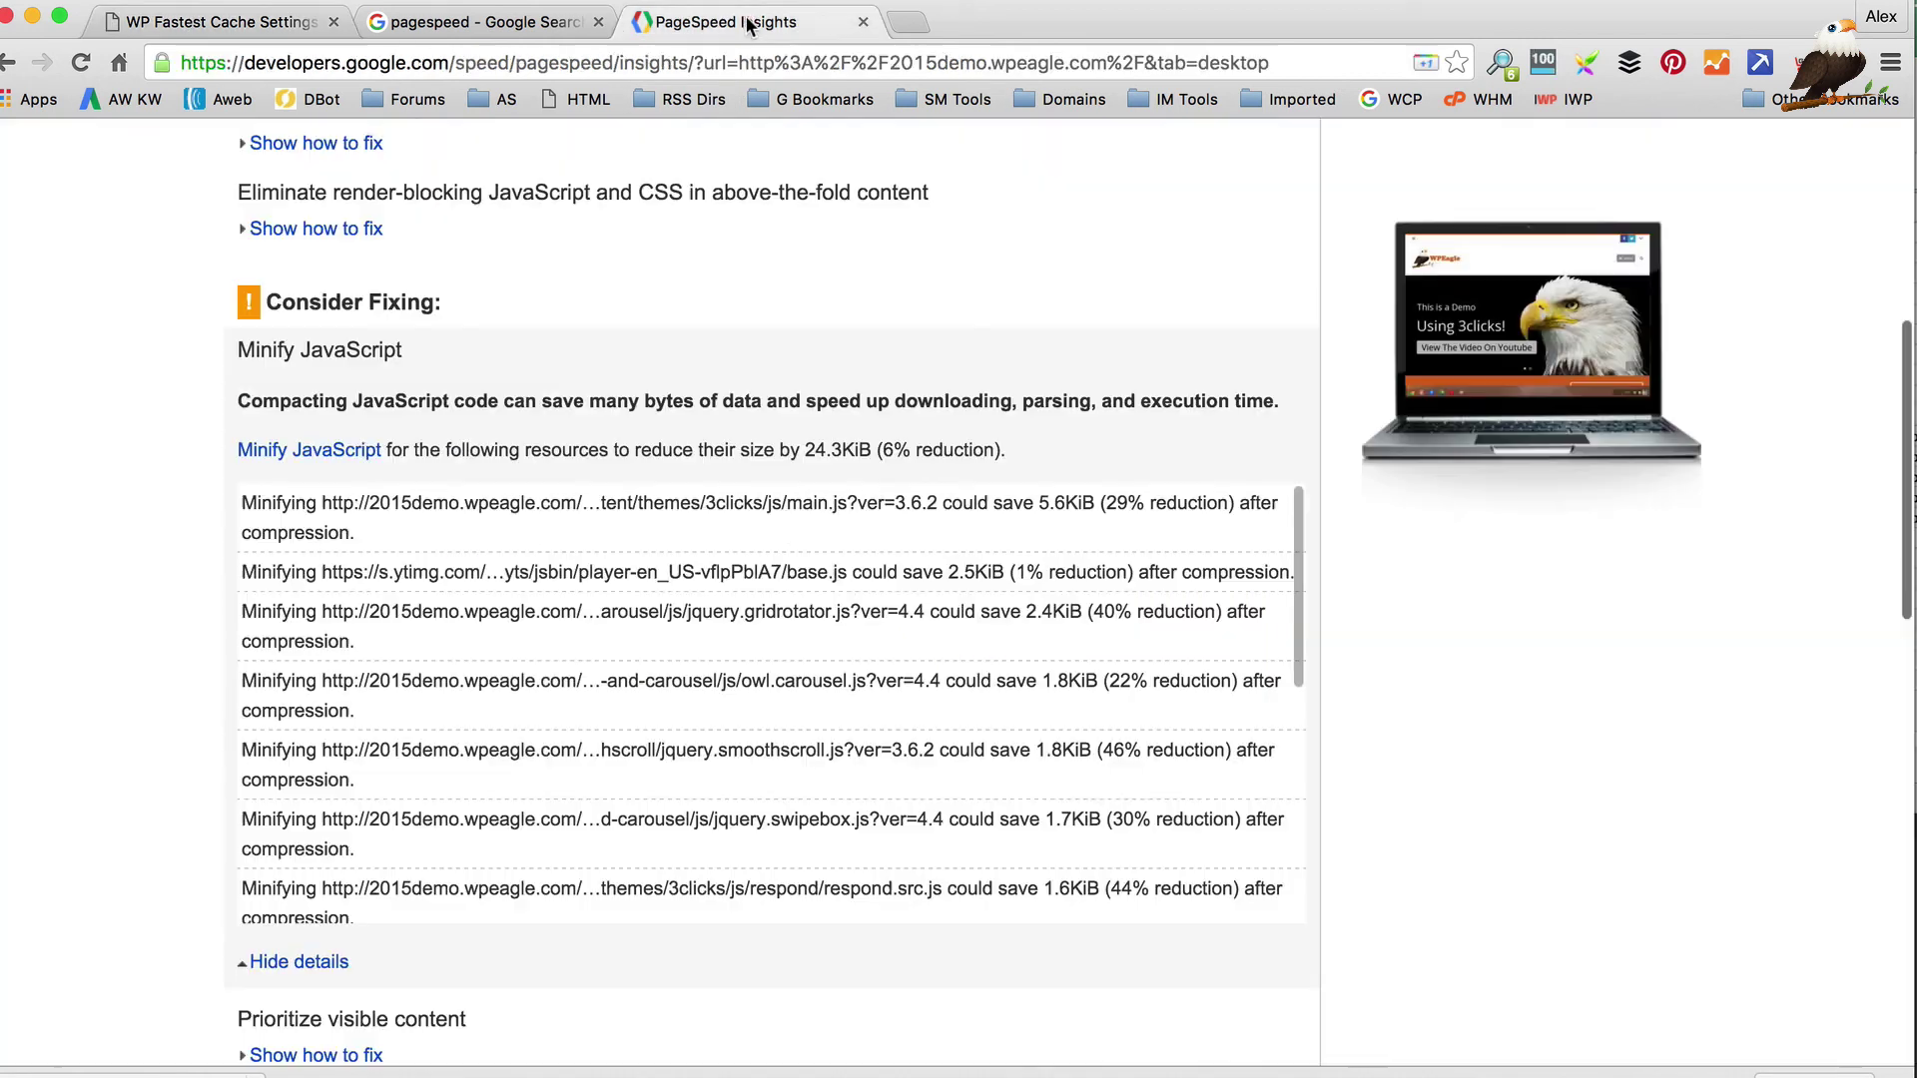
scroll(679, 398, "up", 10)
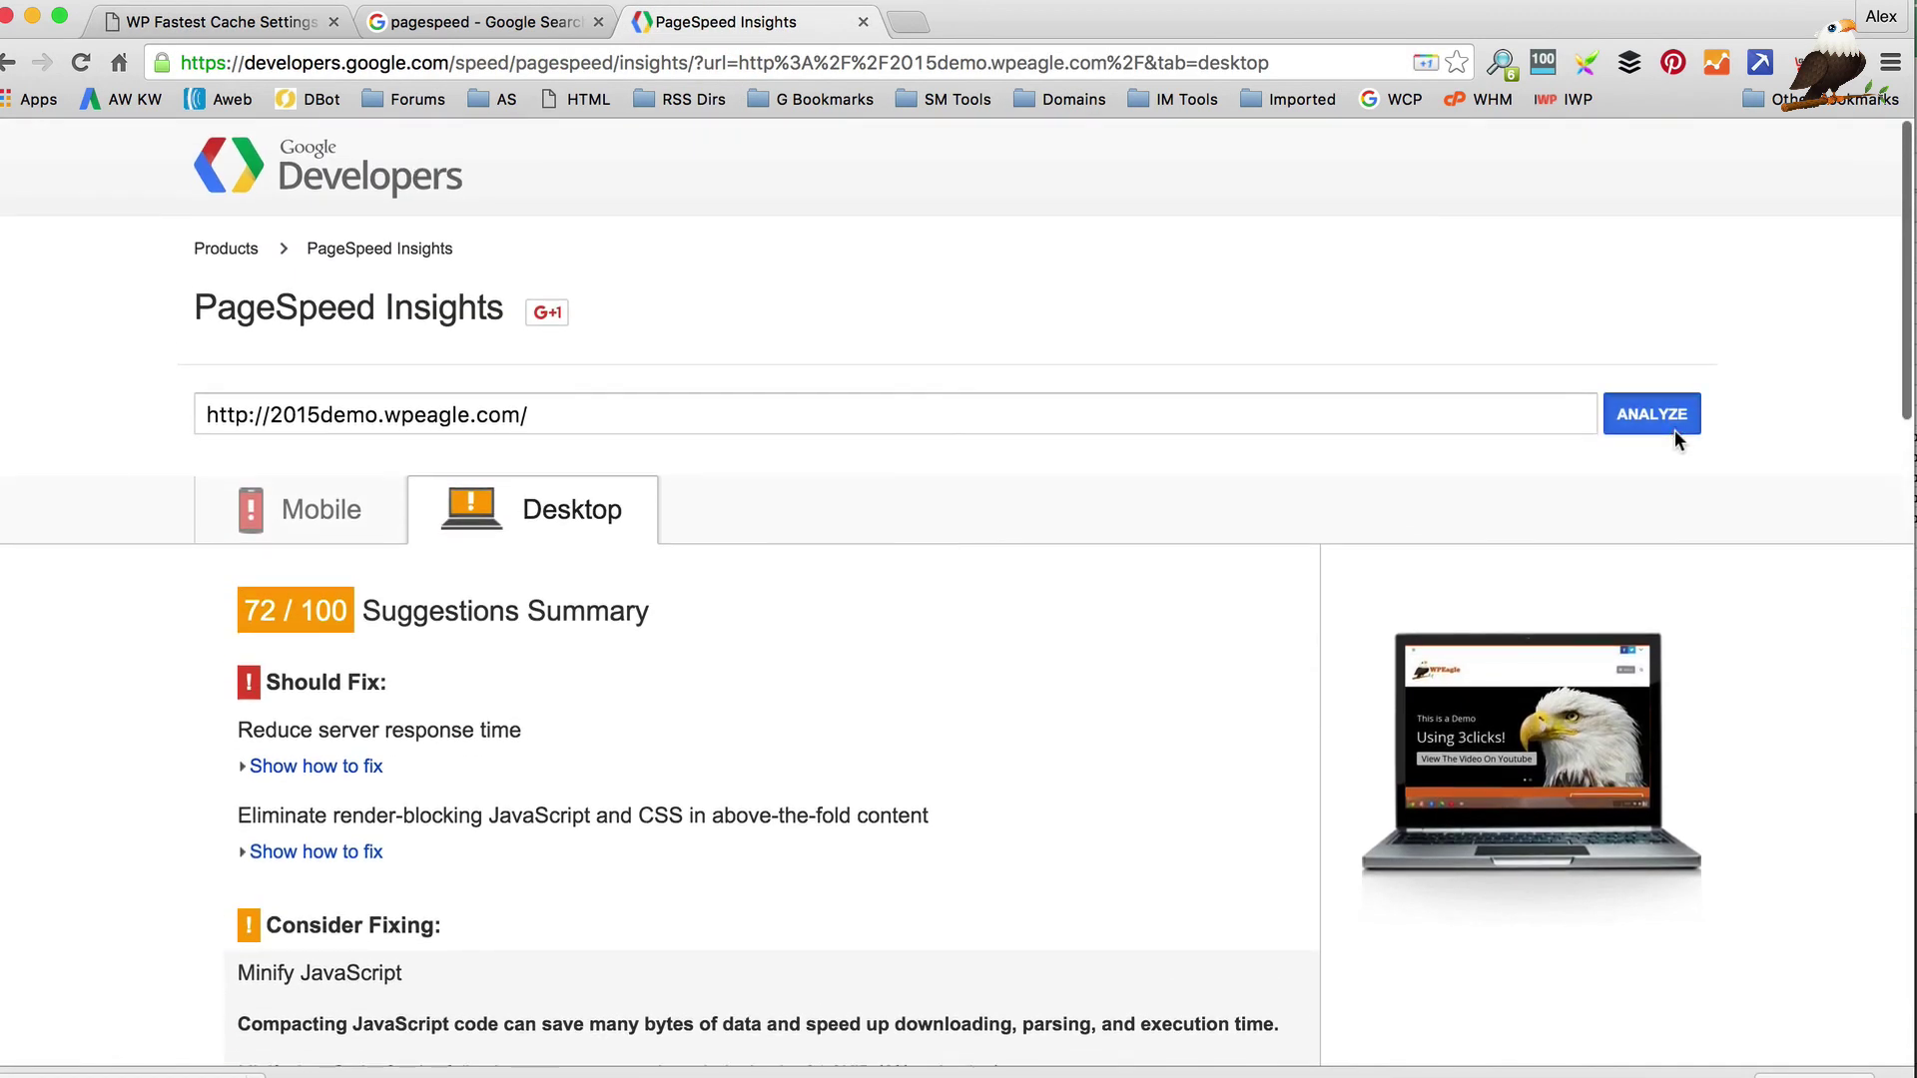
left_click(1674, 429)
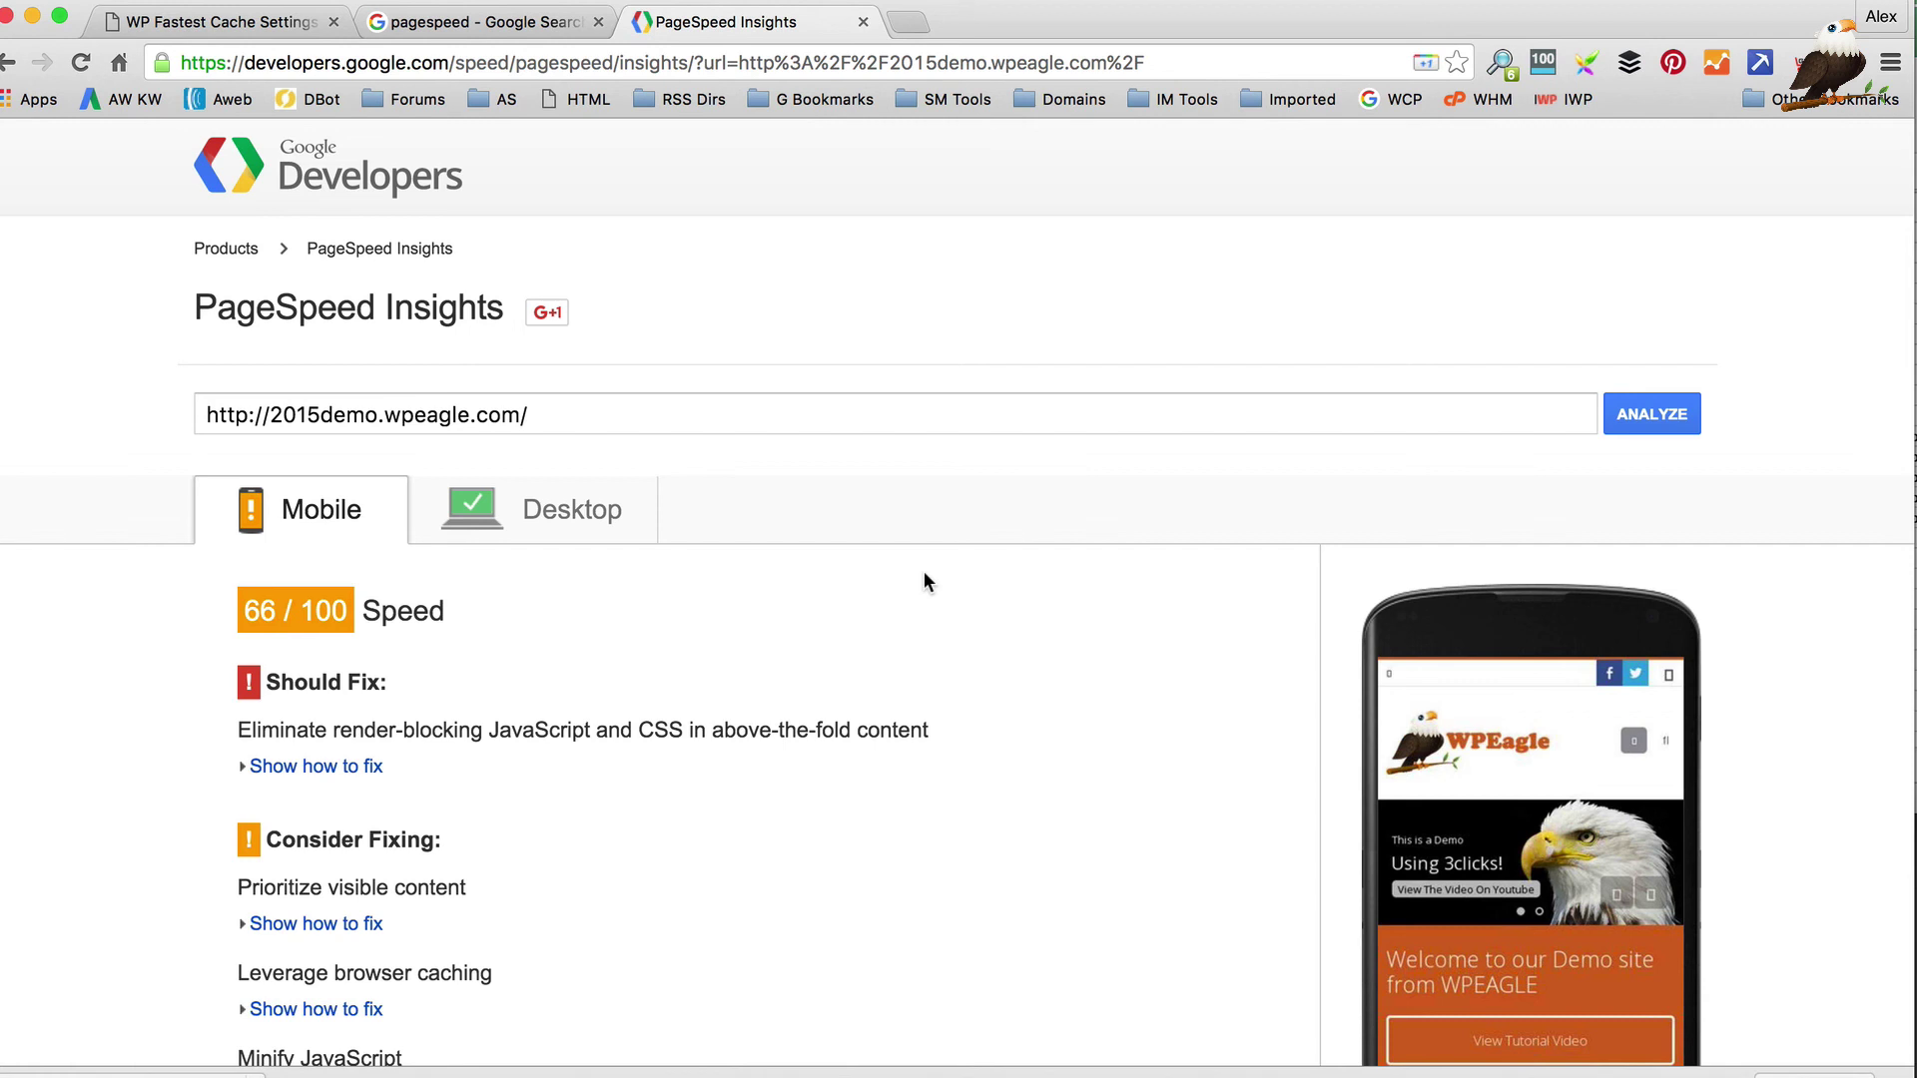
Review the mobile suggestions, expanding and collapsing the details for Leverage browser caching
scroll(898, 580, "down", 5)
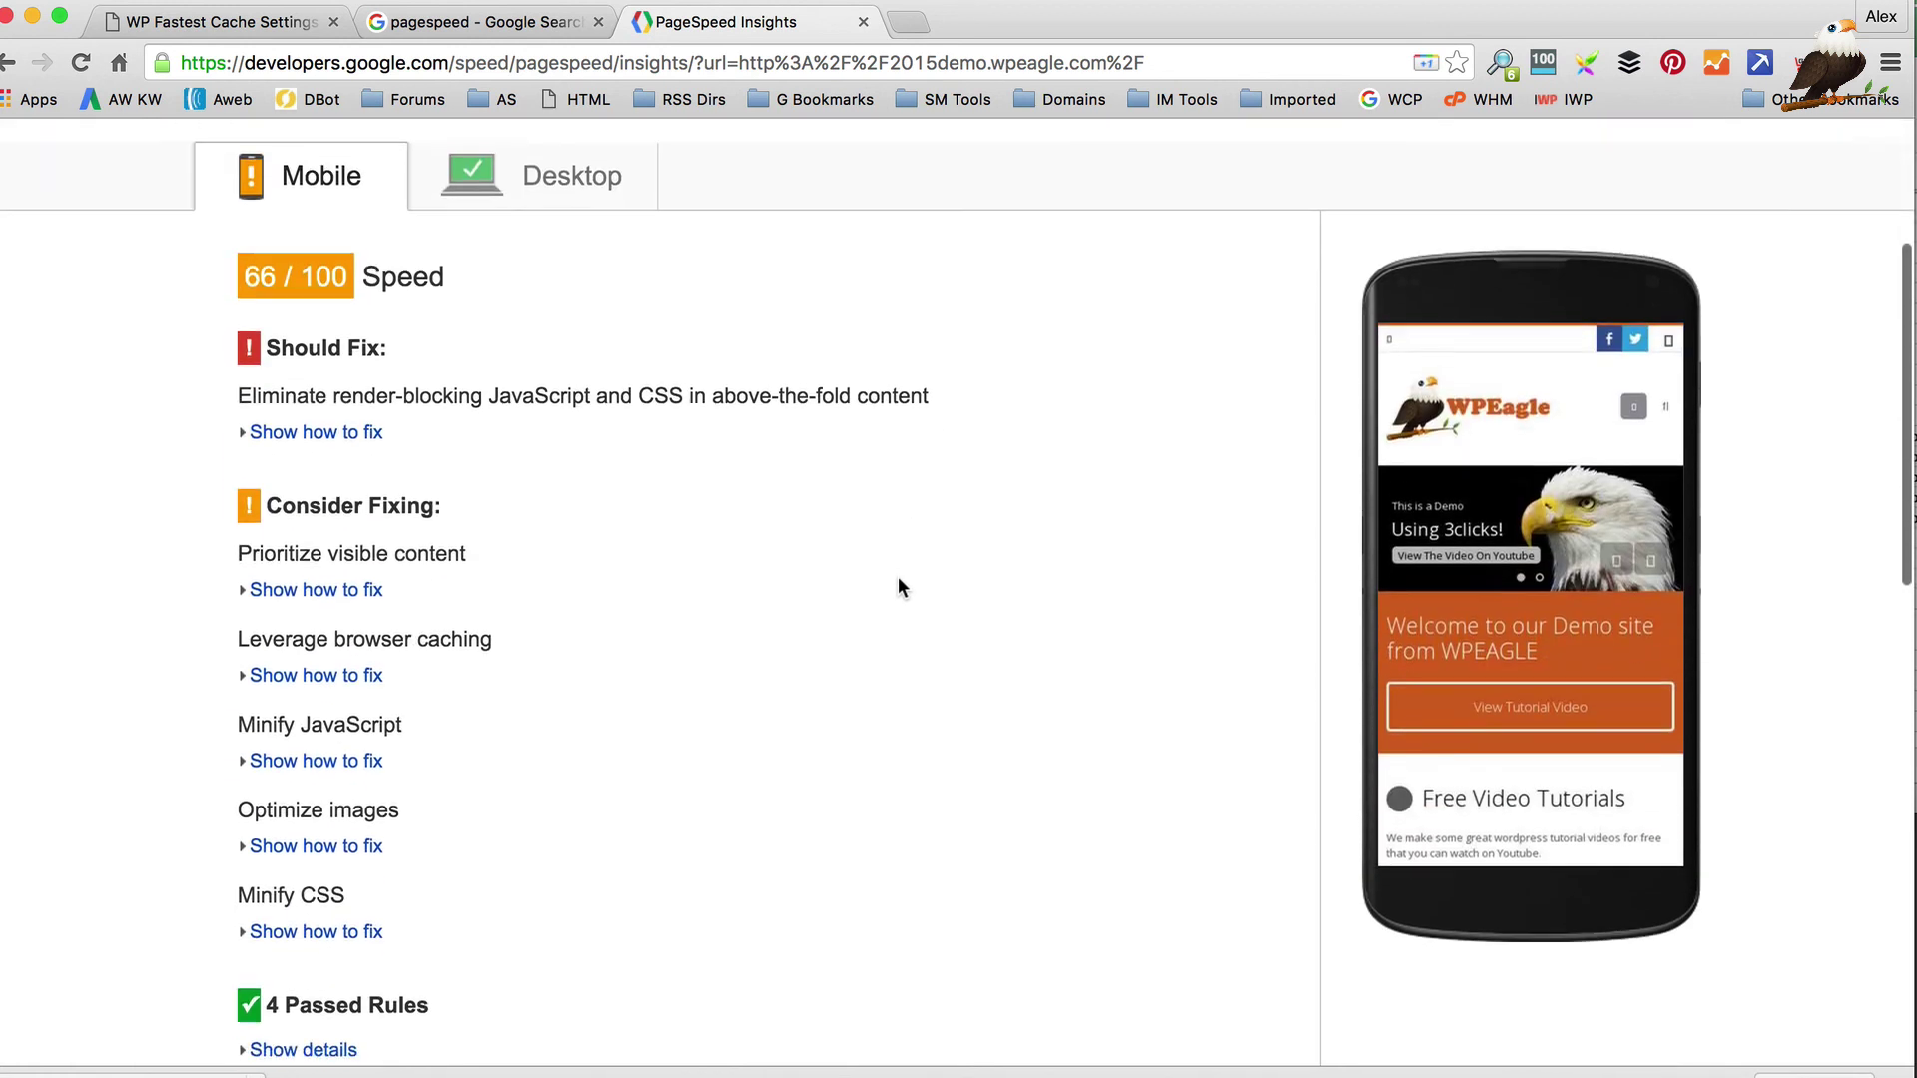
left_click(316, 668)
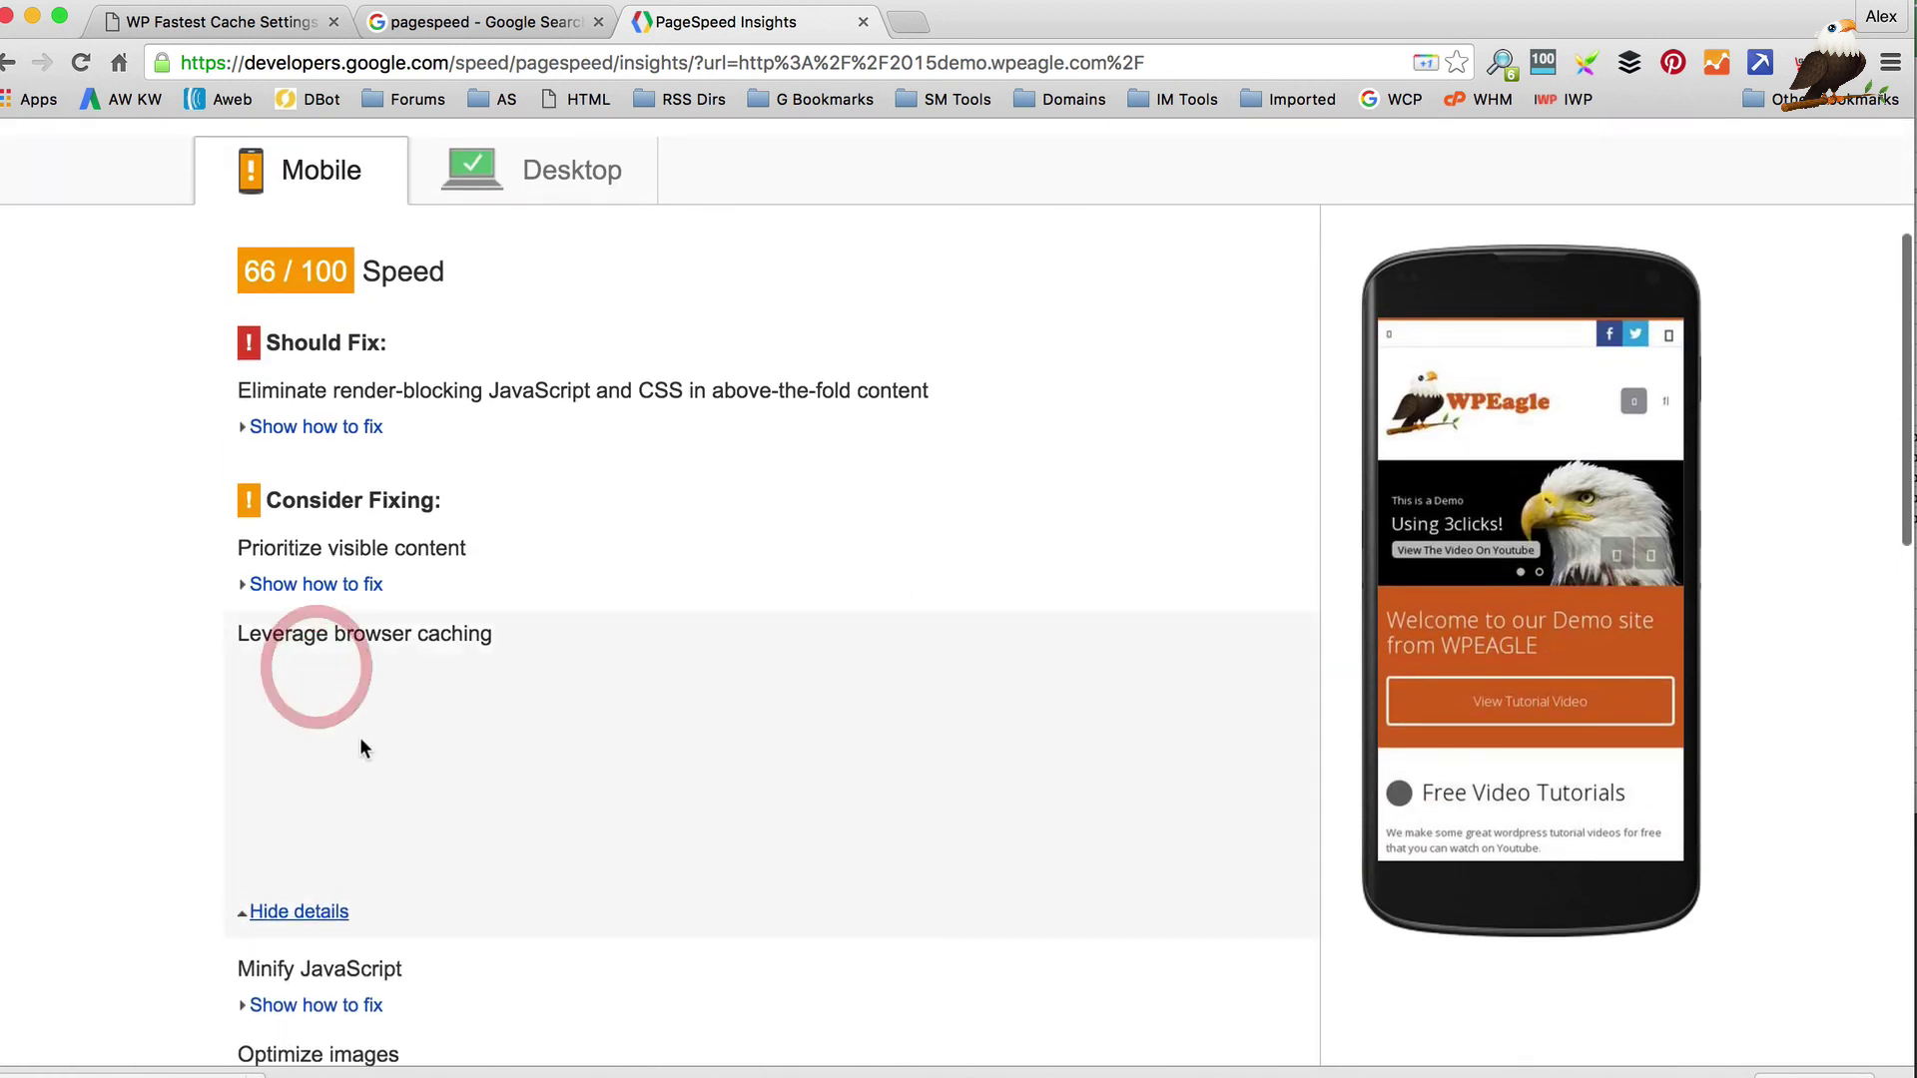
left_click(330, 915)
scroll(672, 543, "up", 3)
Show the desktop results and examine the details on eliminating render-blocking JavaScript and CSS in above-the-fold content
left_click(576, 451)
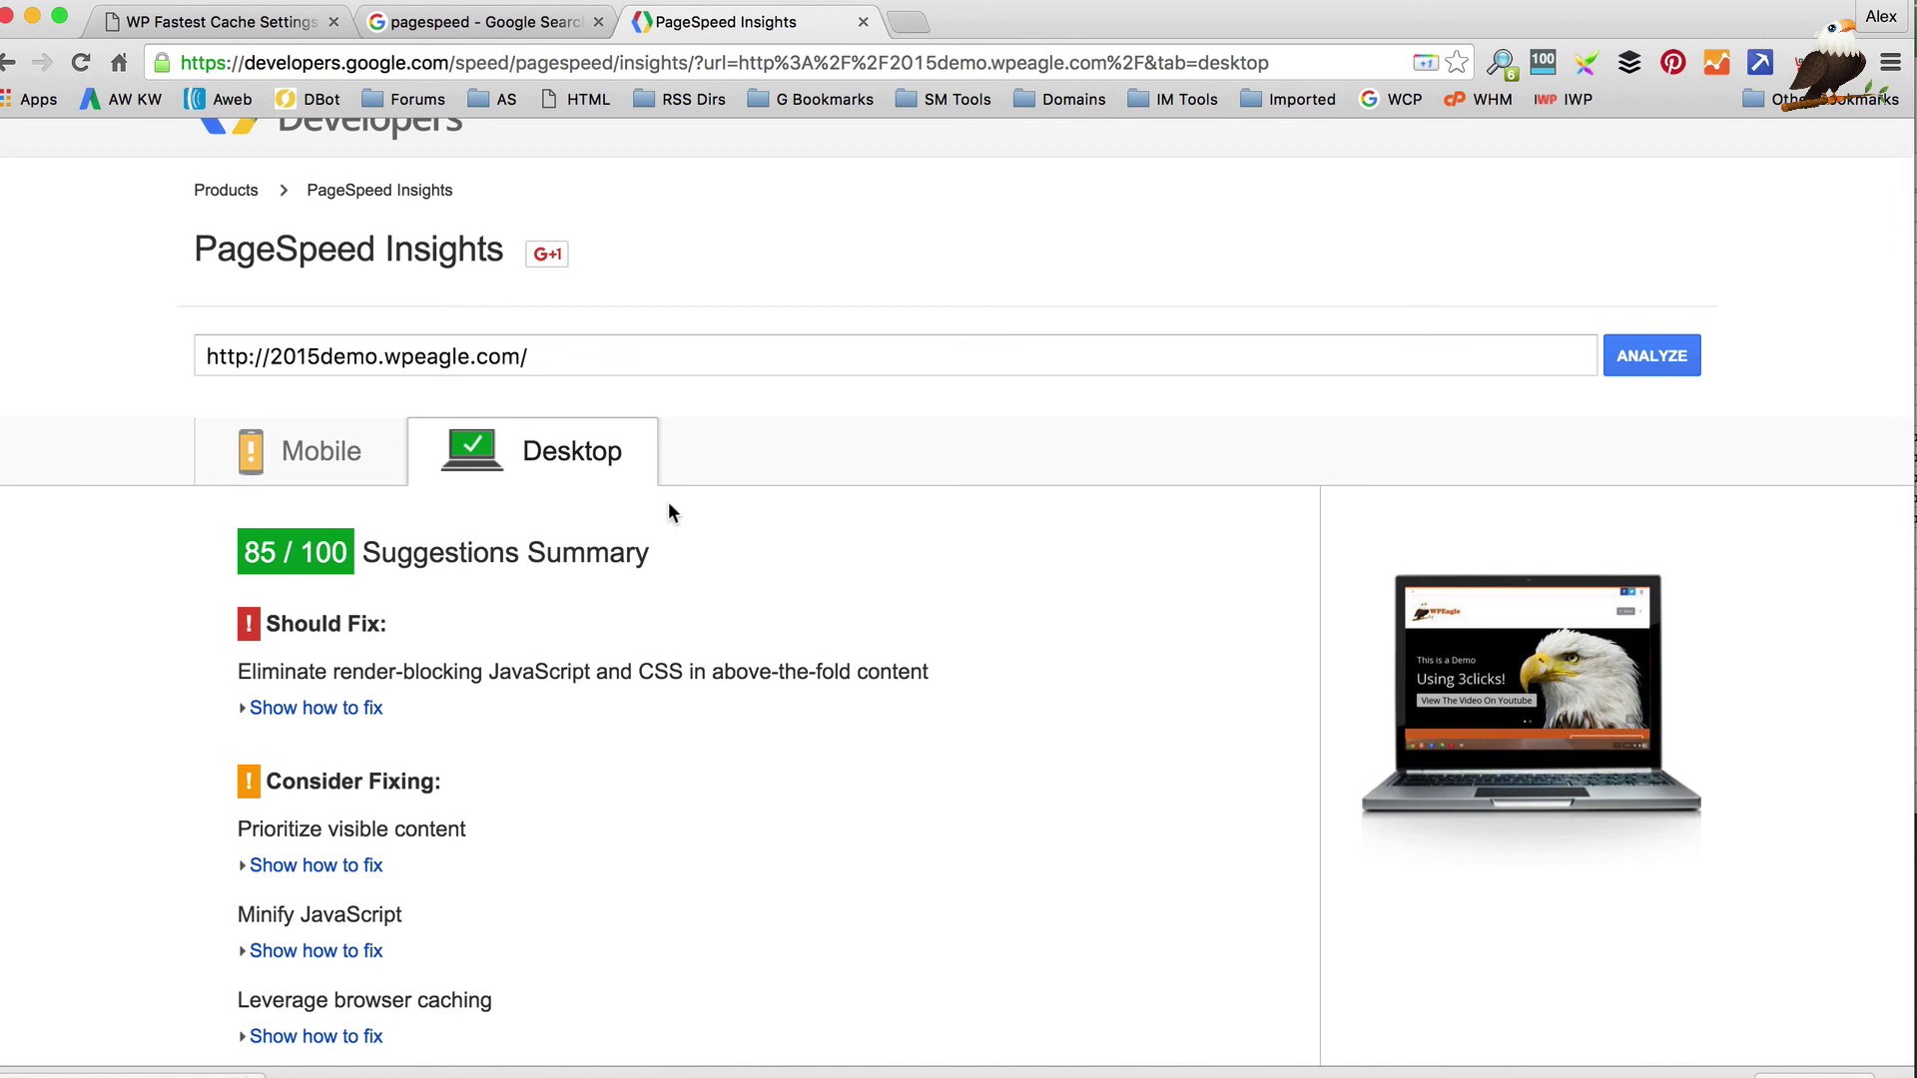
left_click(345, 707)
scroll(508, 721, "down", 2)
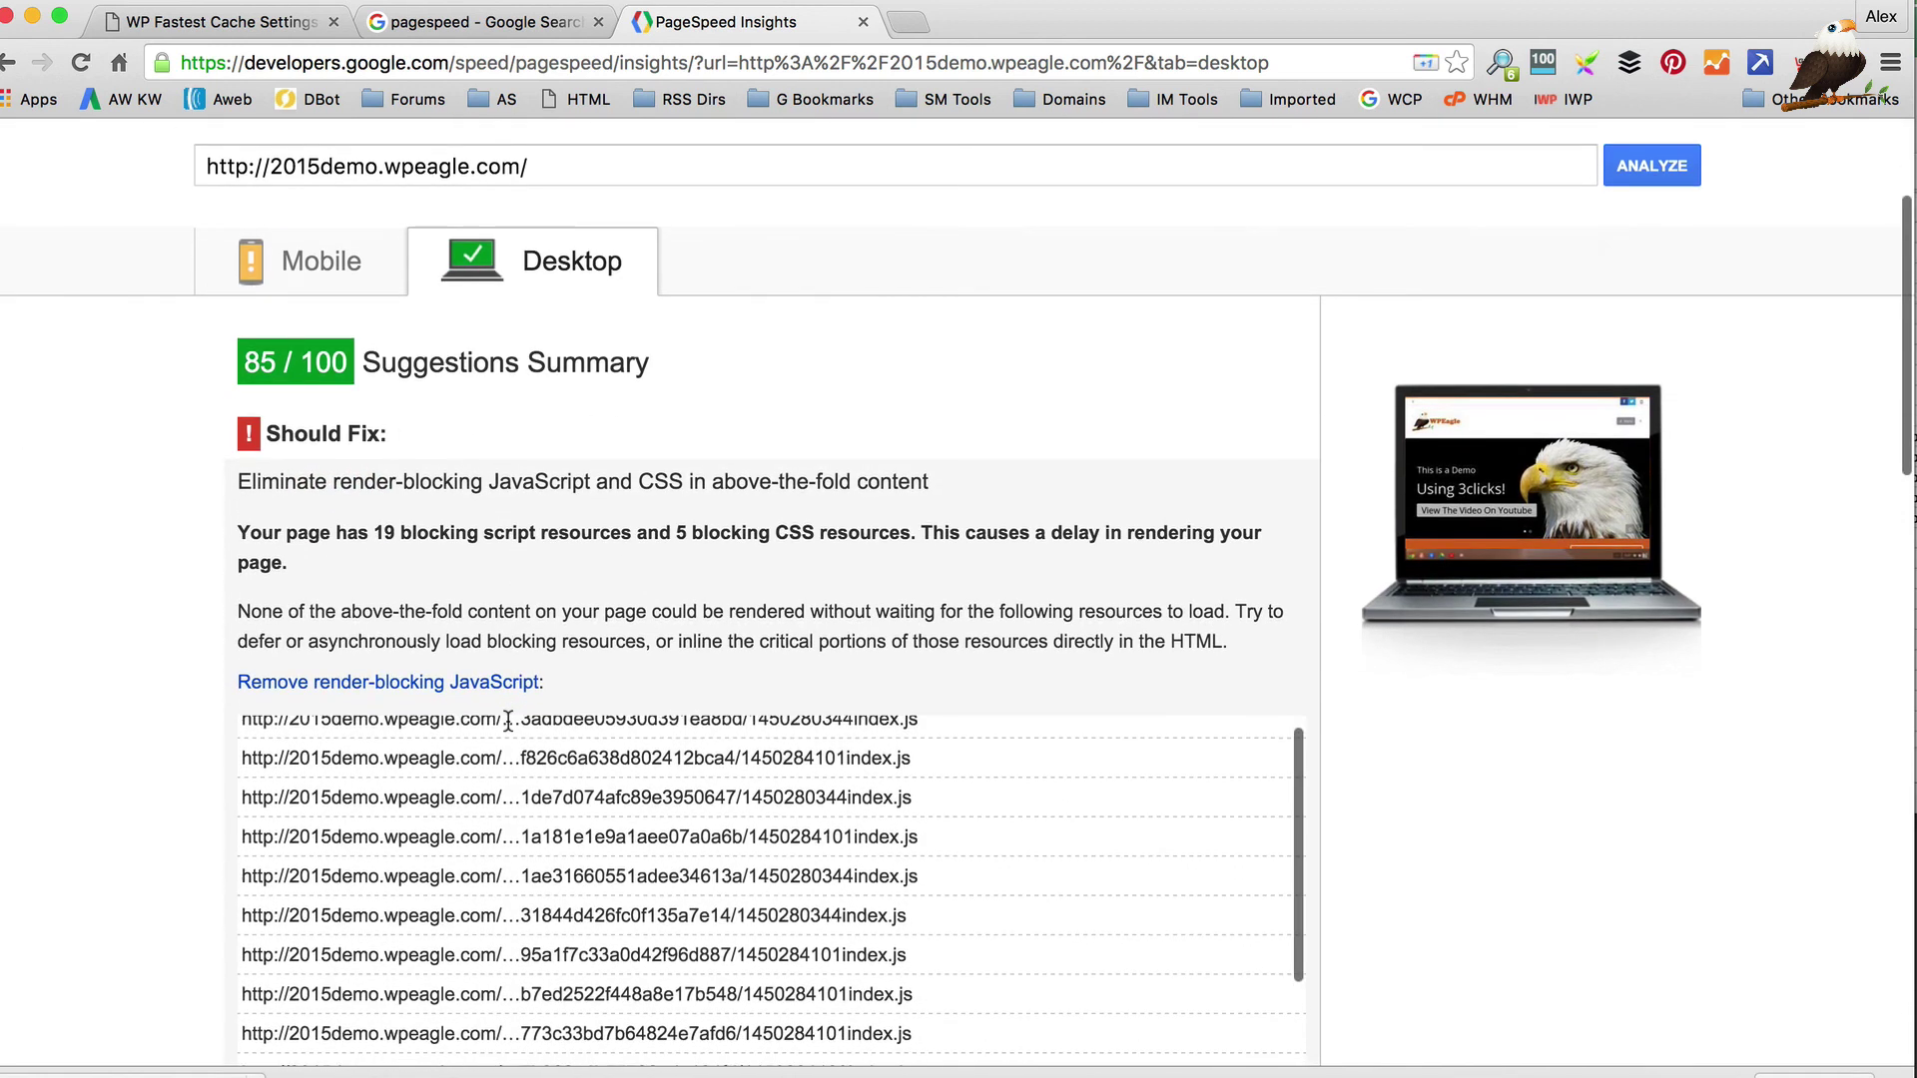
scroll(508, 720, "down", 6)
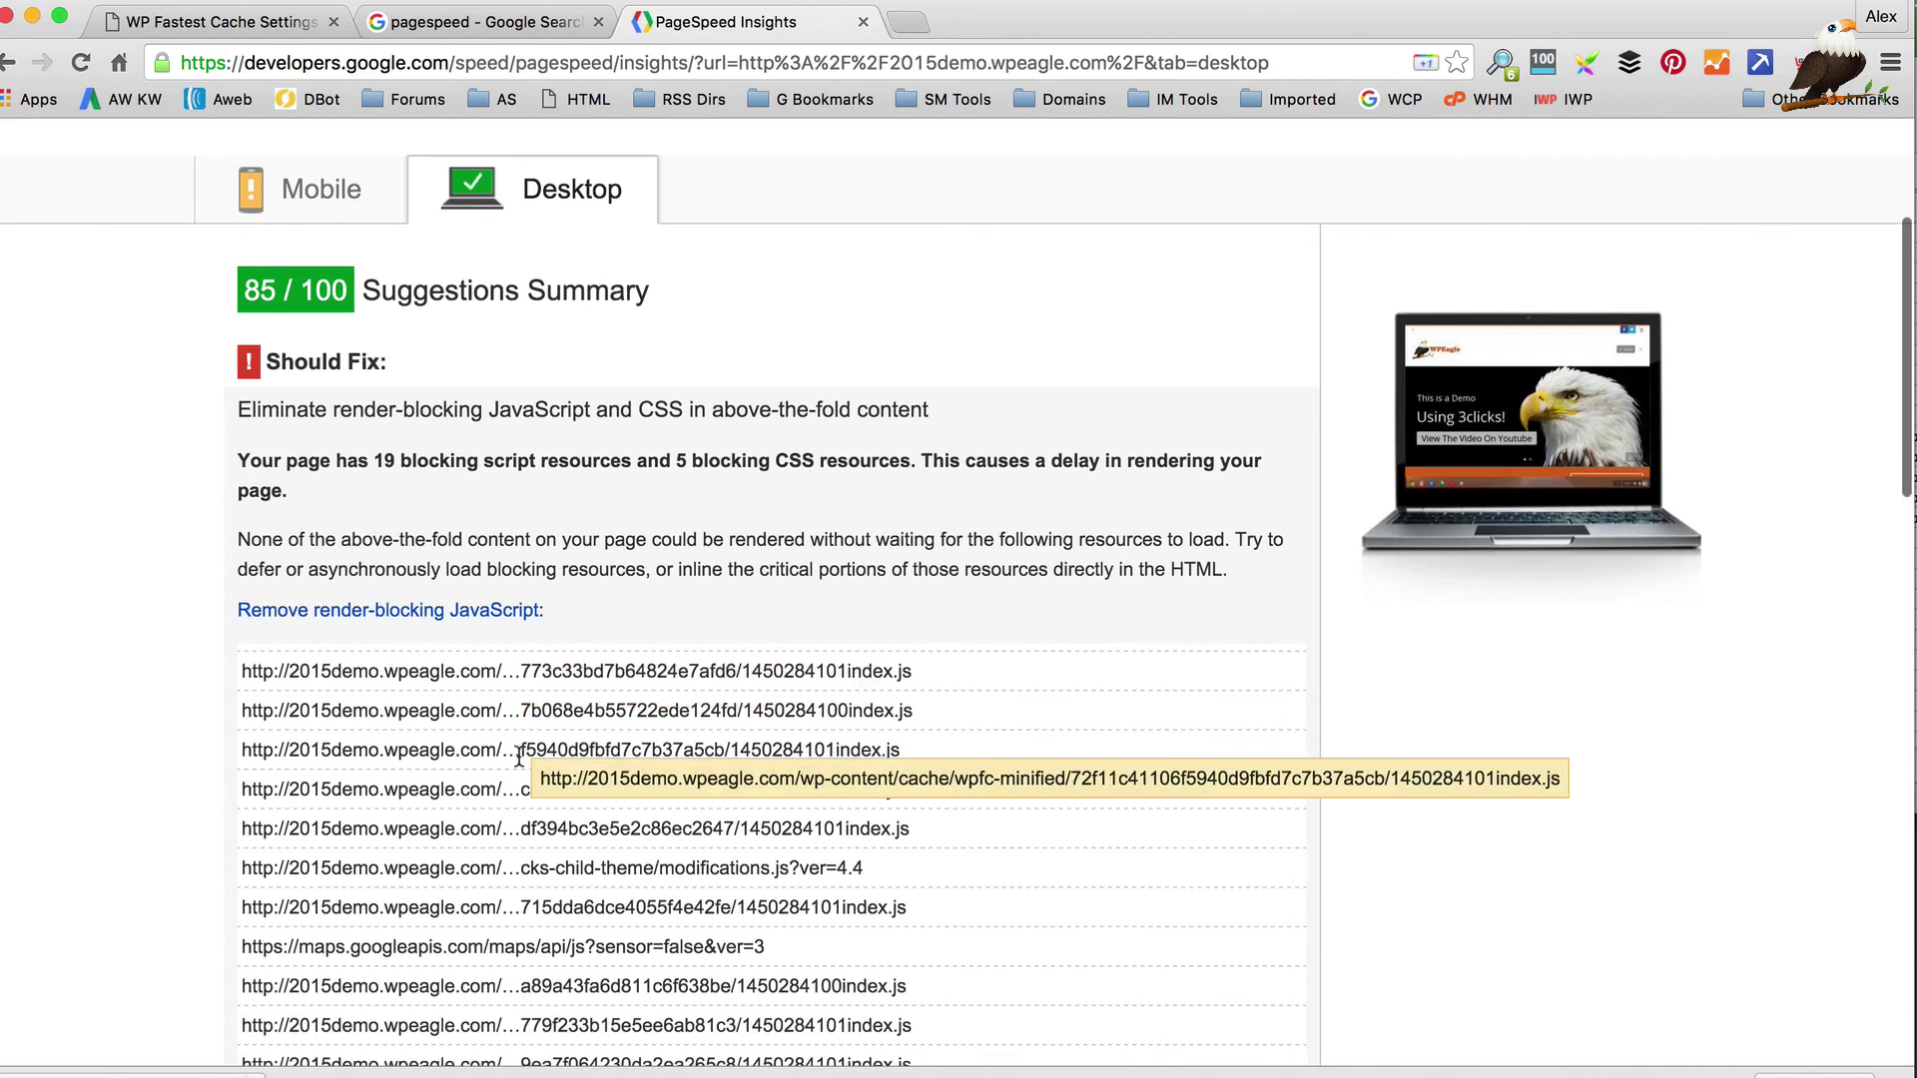
scroll(517, 755, "down", 3)
scroll(517, 749, "up", 10)
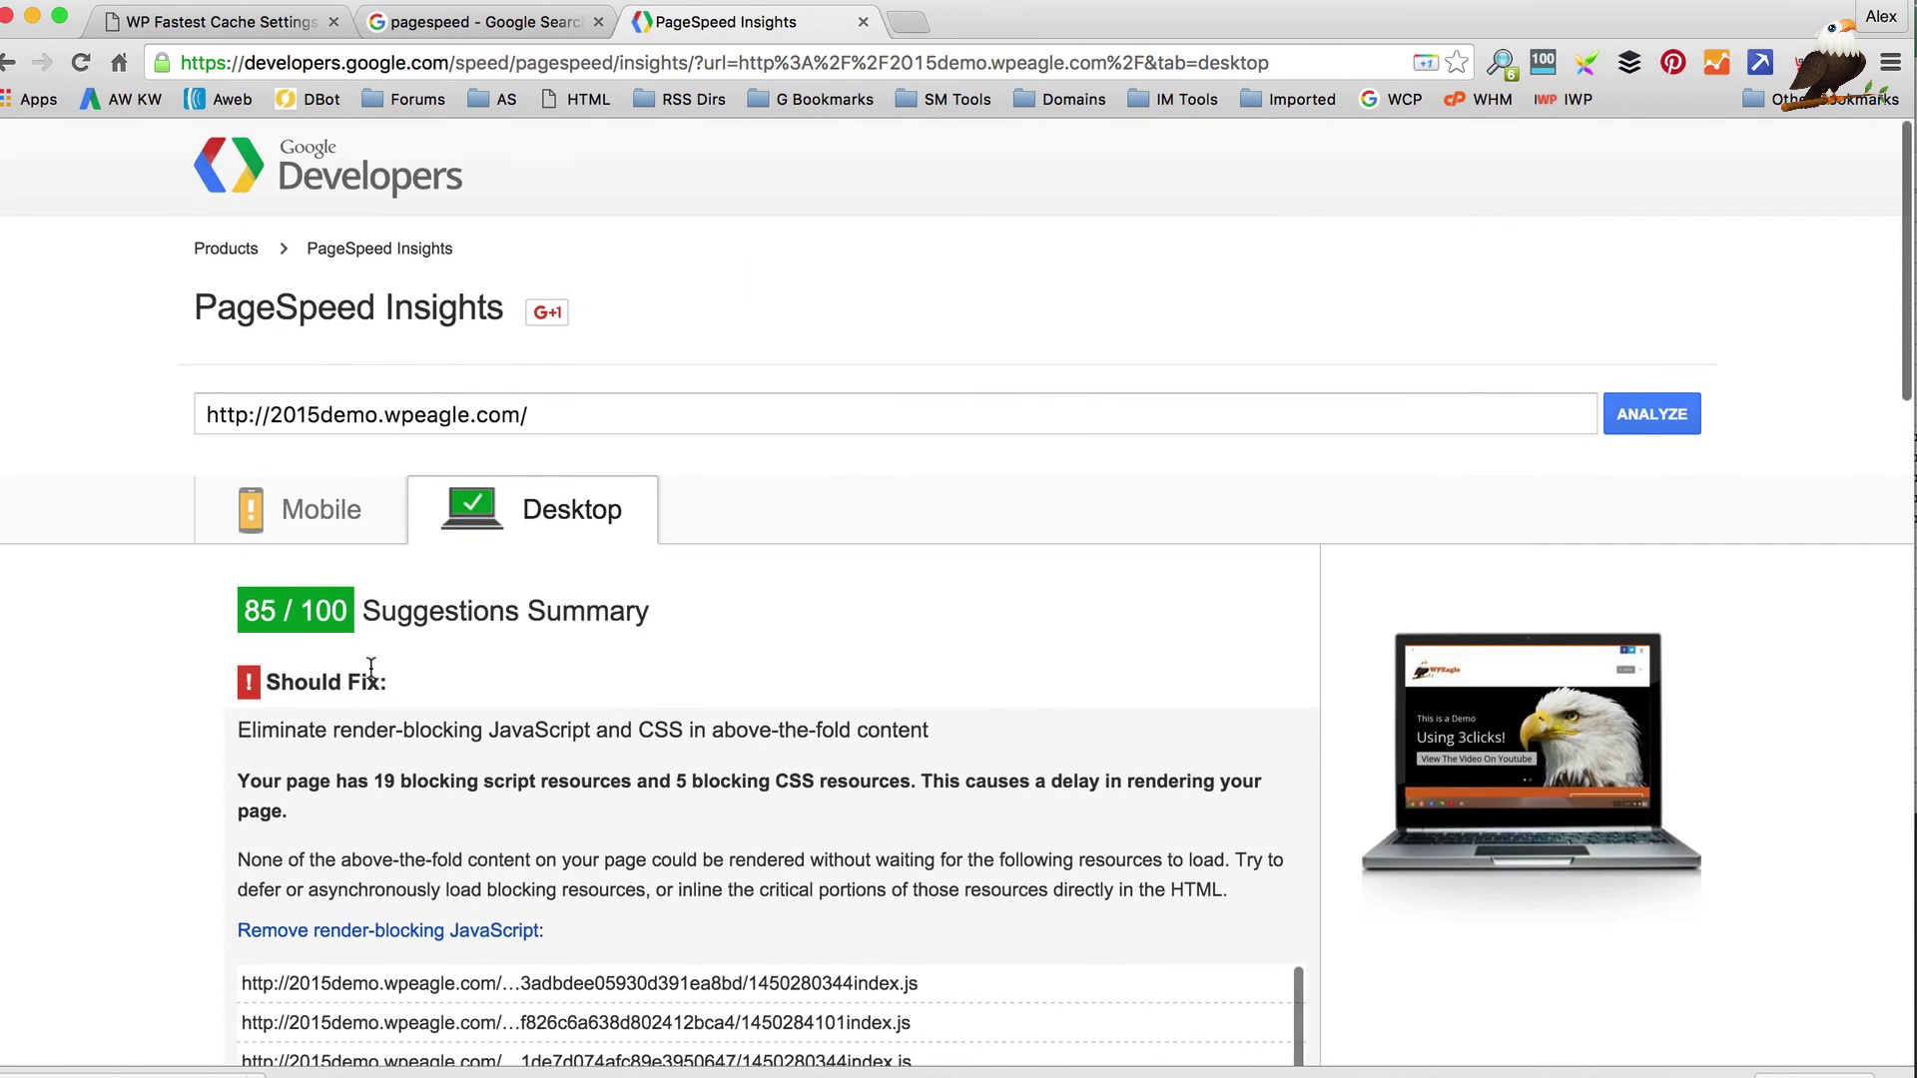